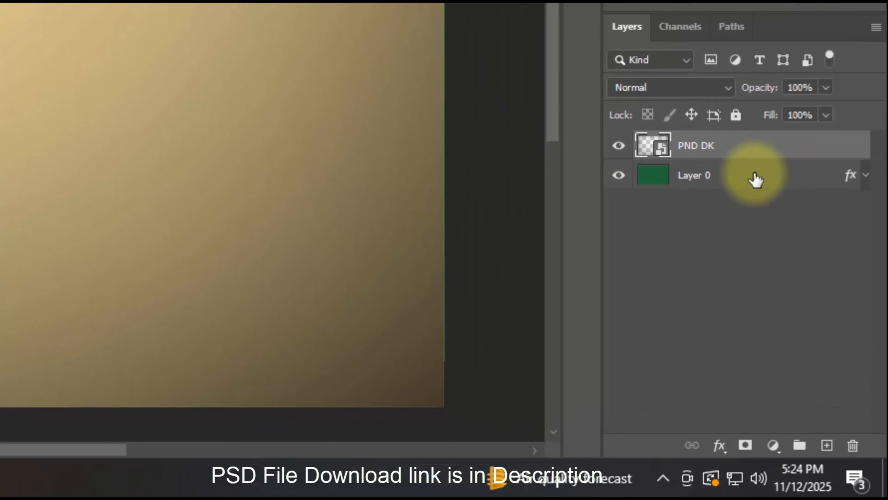
Step: Add a gradient fill layer above PND DK and set the gradient's starting colour stop to ffa62f
click(773, 445)
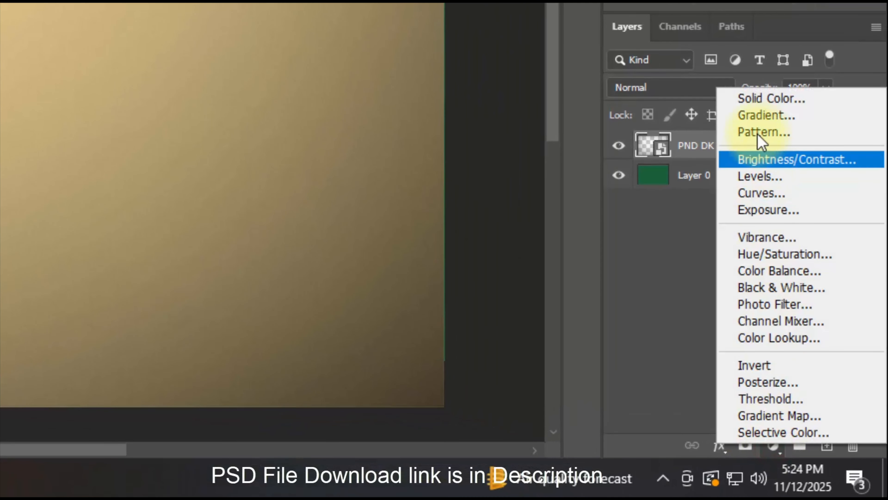
click(756, 116)
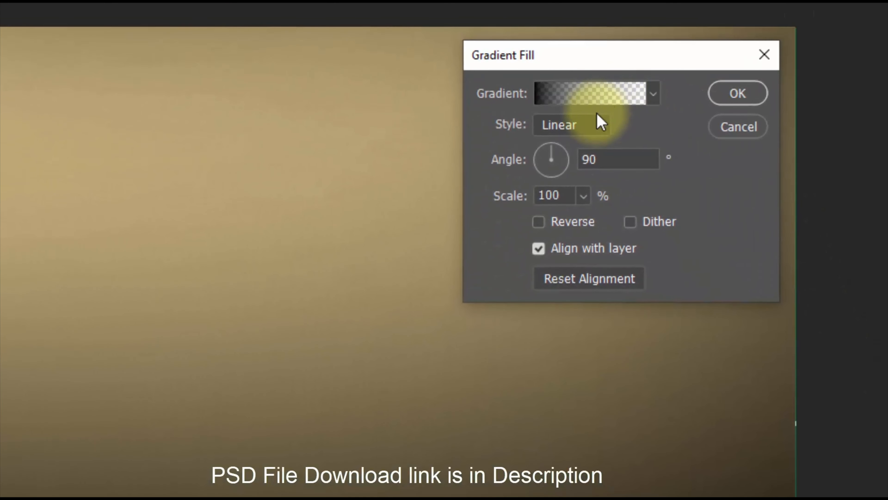
click(567, 95)
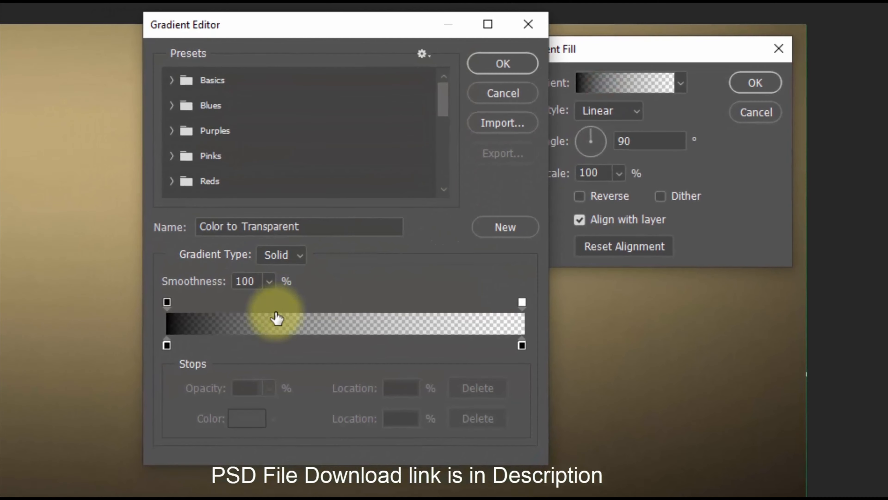
click(166, 345)
click(247, 419)
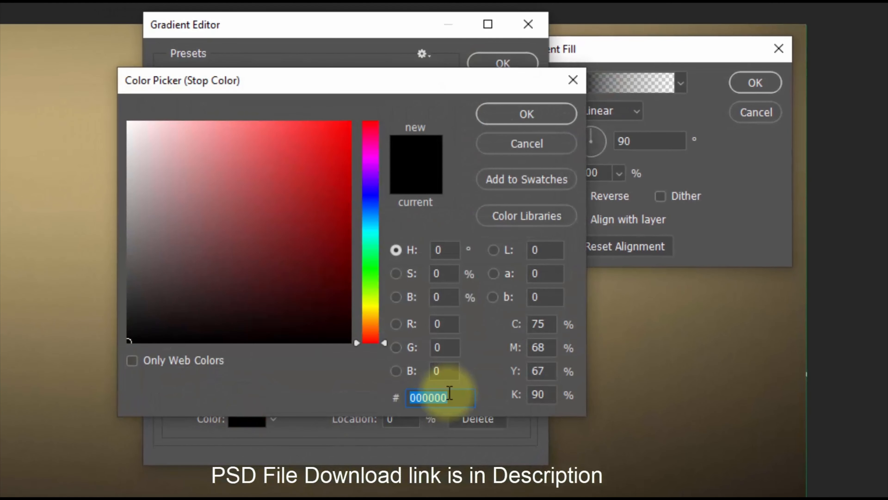
text(ff)
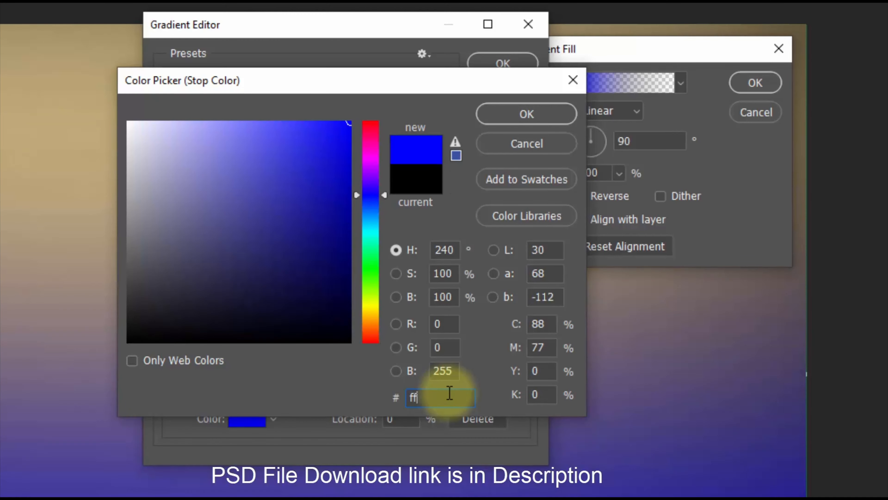
text(a62f)
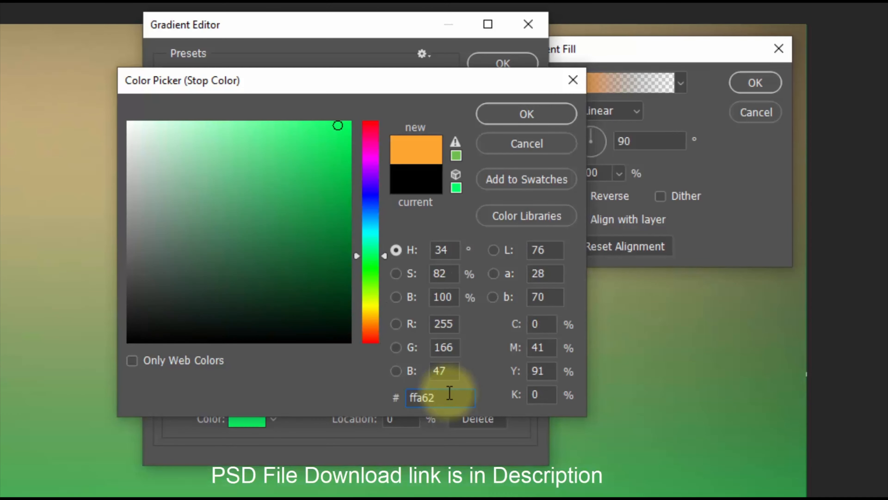
click(503, 114)
Step: Set the gradient's end colour stop to 4f1702 and accept the edited gradient
click(521, 345)
click(249, 418)
text(4)
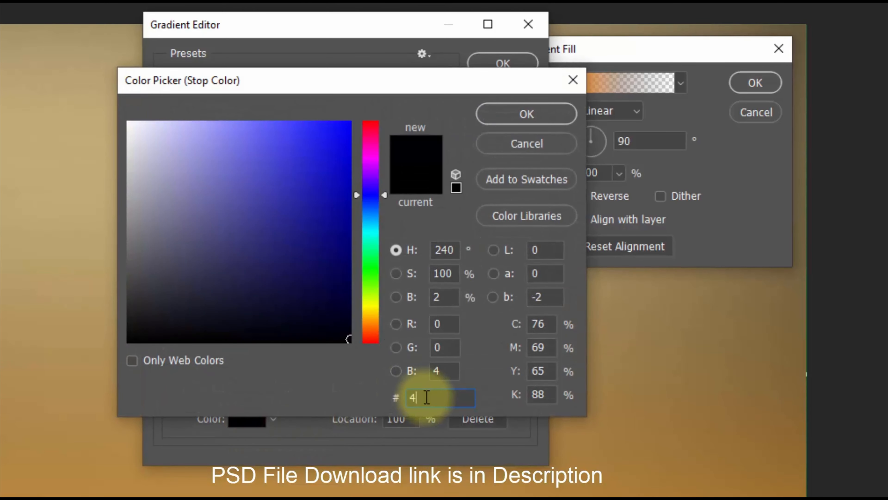
text(f17)
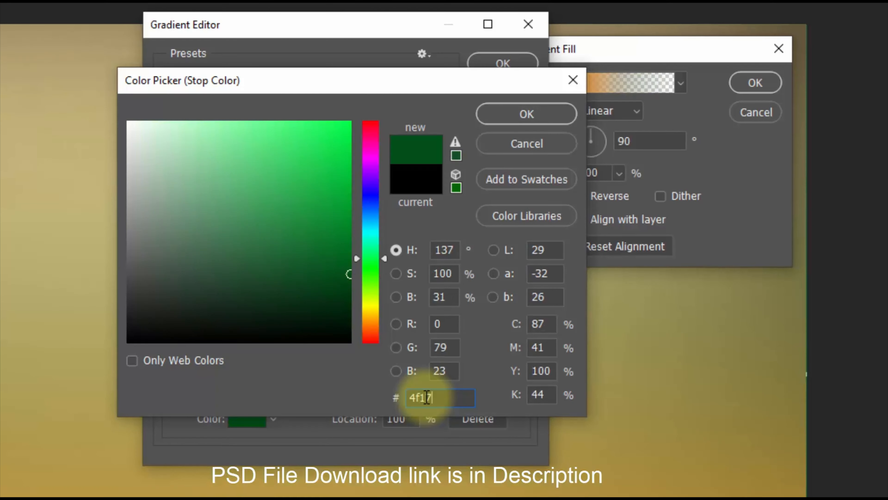
text(02)
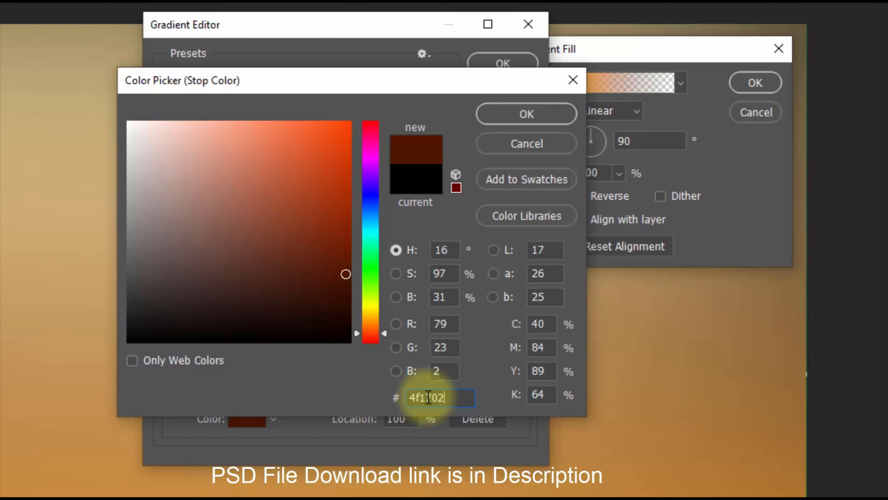
click(543, 120)
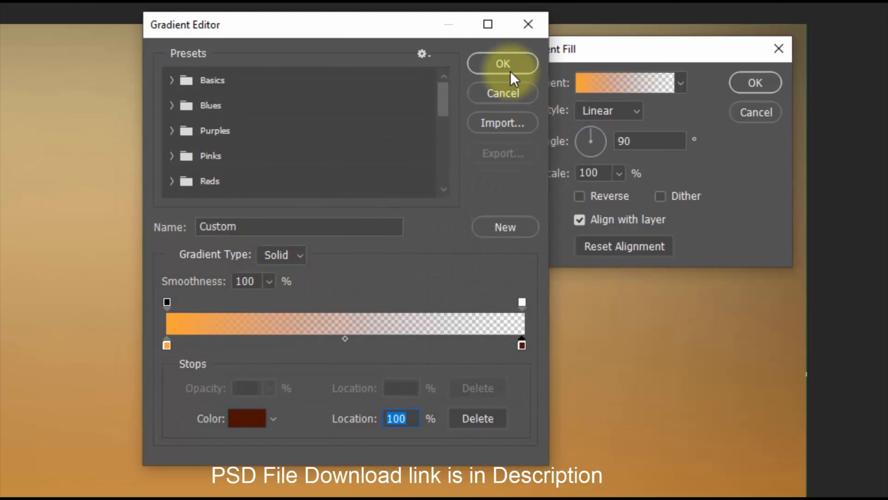
click(506, 64)
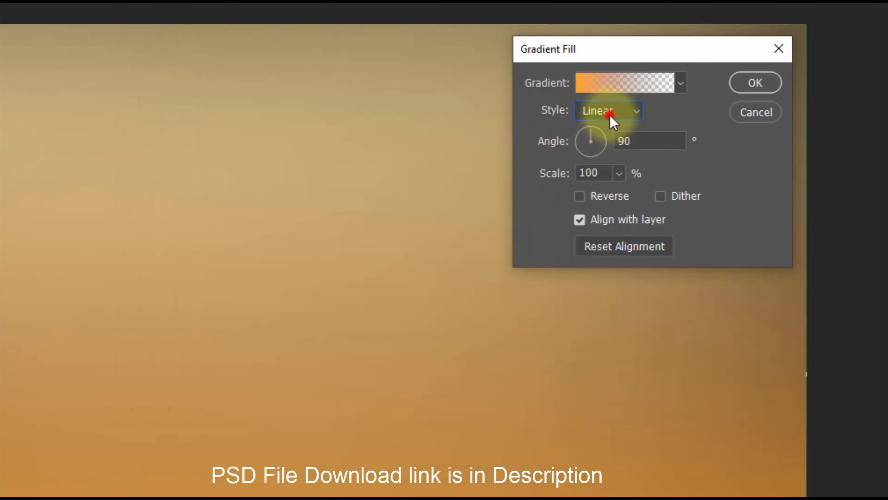
Step: Give the gradient fill the Reflected style at 155% scale, reverse its colours and apply it
click(610, 115)
click(611, 172)
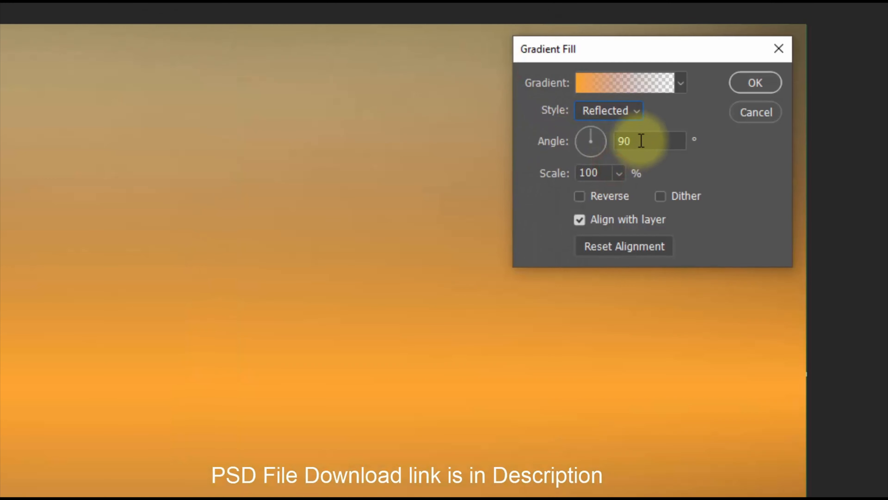
click(604, 170)
text(155)
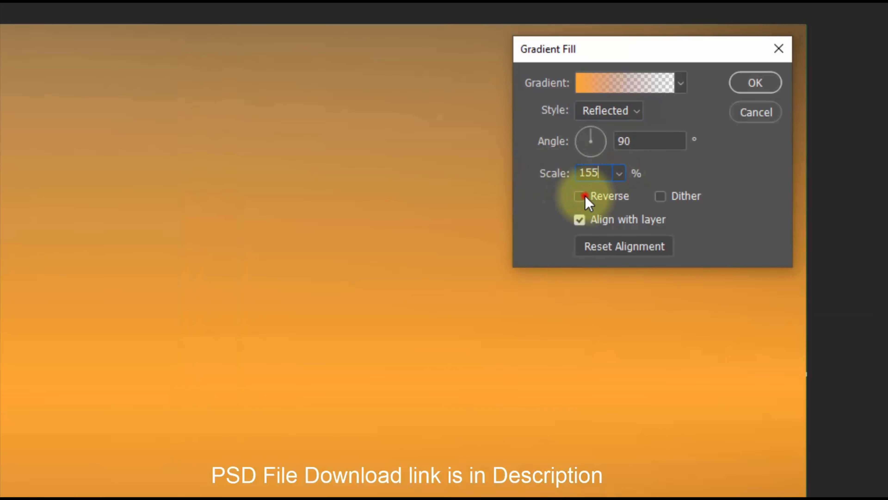
click(584, 197)
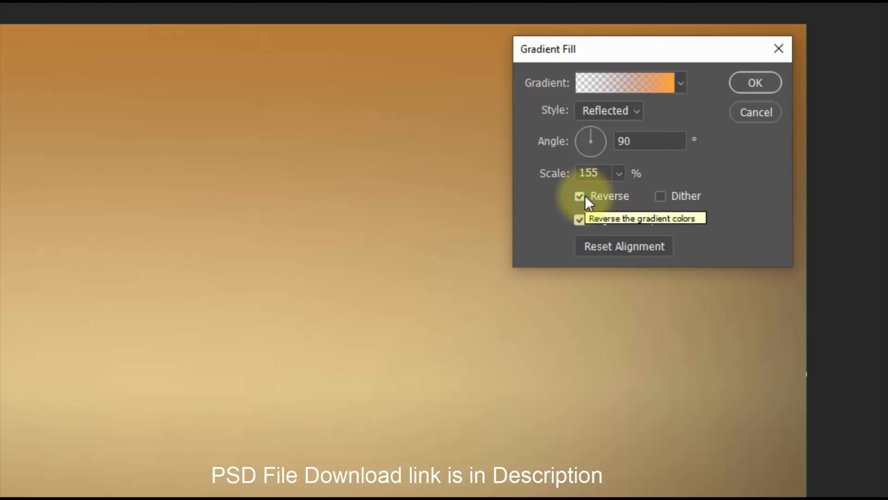
click(772, 83)
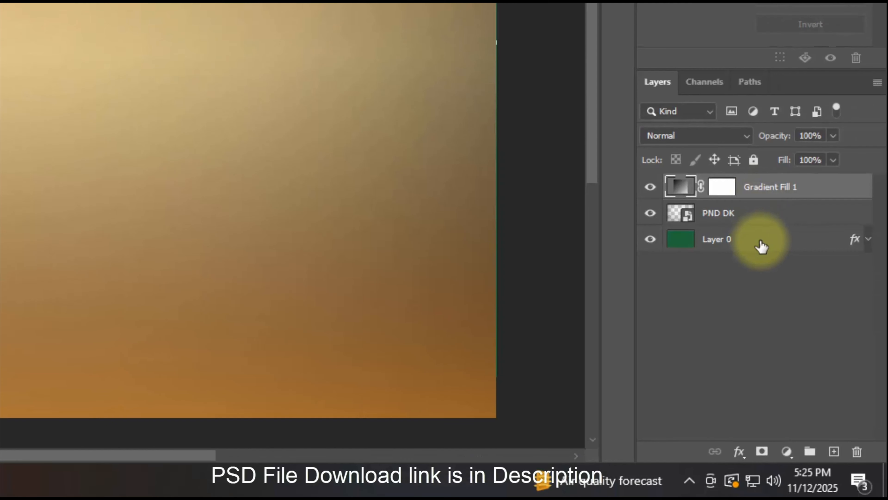
Step: Group the Gradient Fill 1, PND DK and Layer 0 layers and name the group Background
shift+click(761, 243)
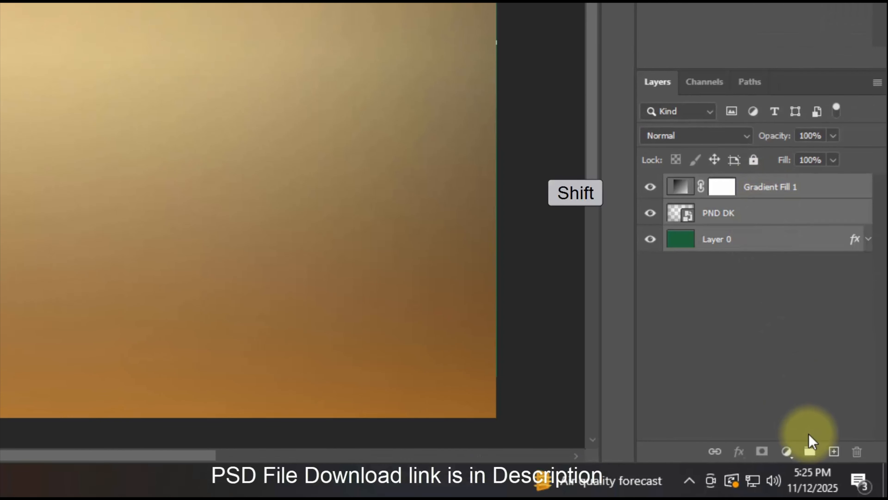
shift+click(810, 452)
click(726, 186)
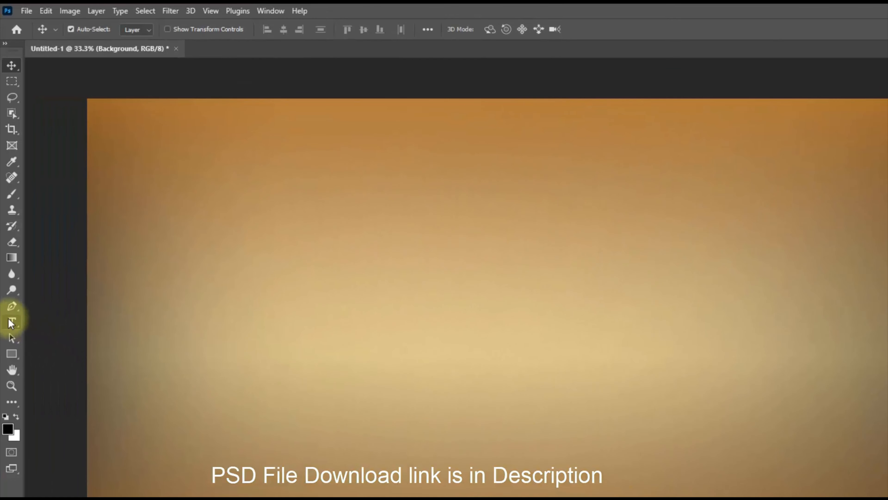
Step: Add the horizontal text "Baloon" to the canvas in Bestoom Bold at 249.5 pt
drag(11, 323, 75, 320)
click(427, 380)
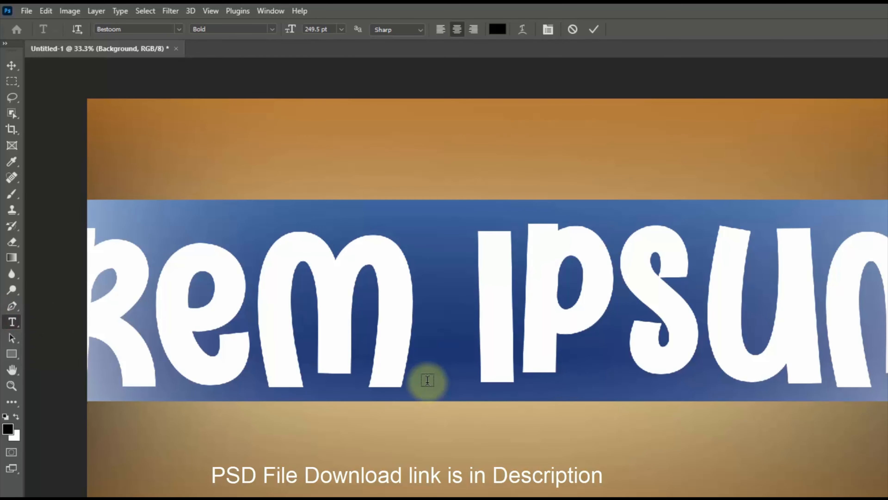
text(Balo)
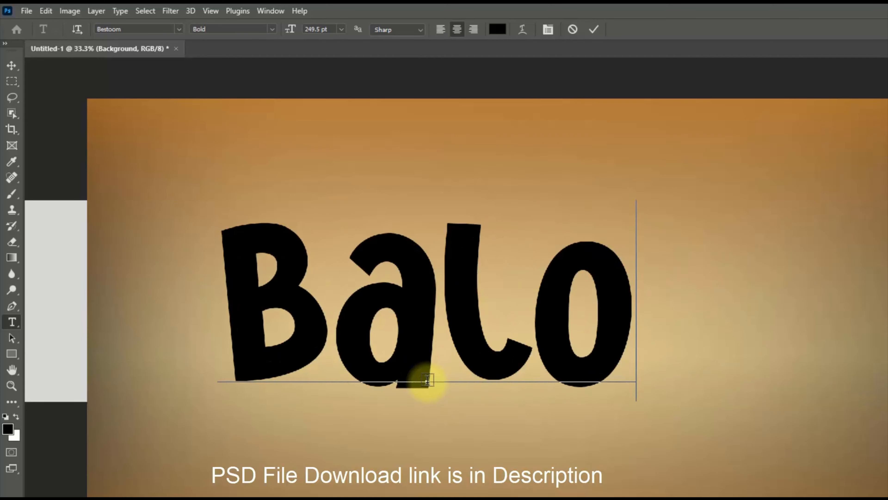
text(on)
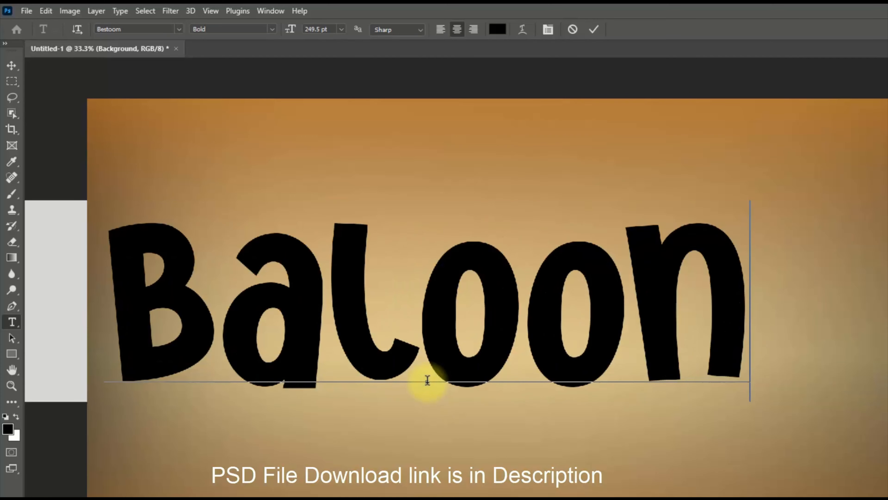
Step: Colour the whole word Baloon dark red, a51515, and commit the text
key(ctrl+a)
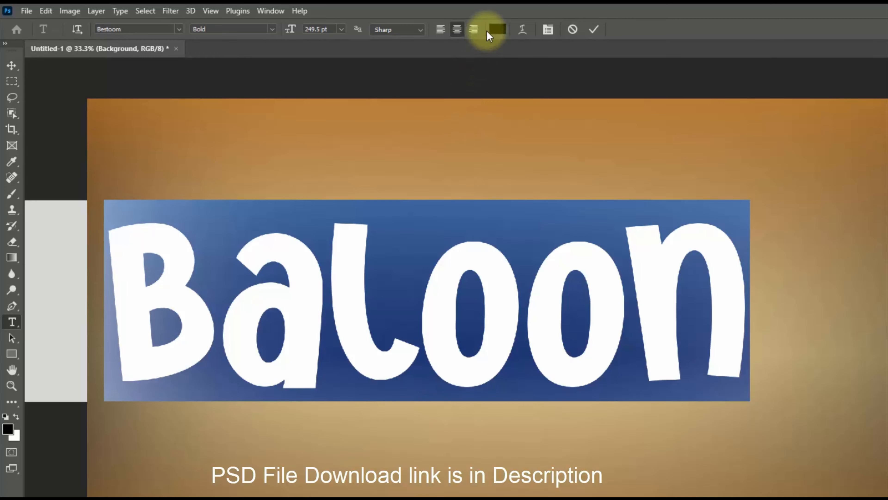
click(498, 29)
click(575, 222)
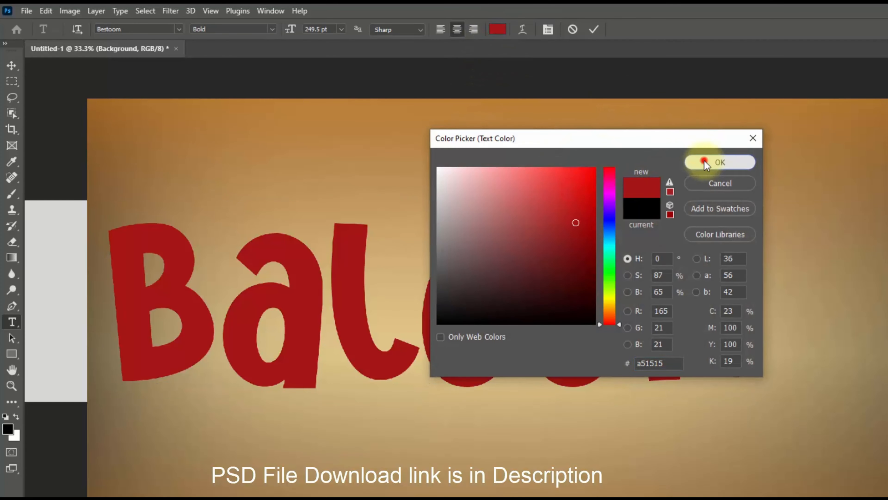
click(693, 162)
click(11, 66)
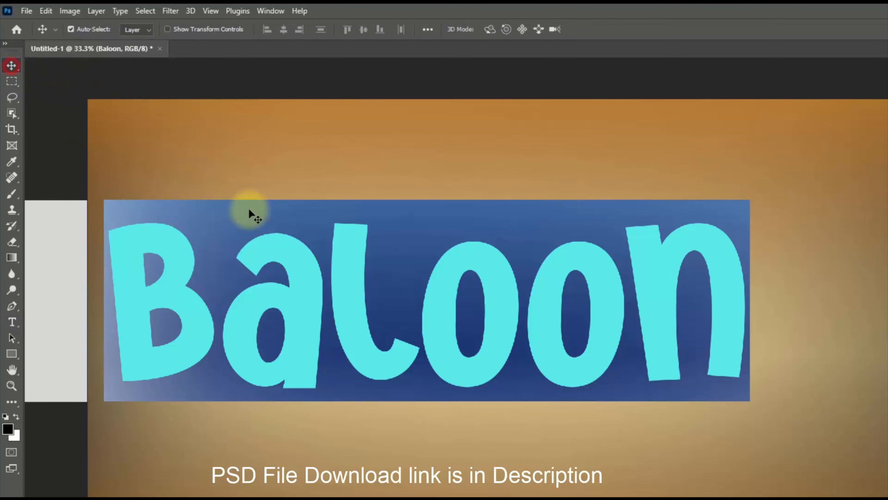
scroll(388, 266, down, 1)
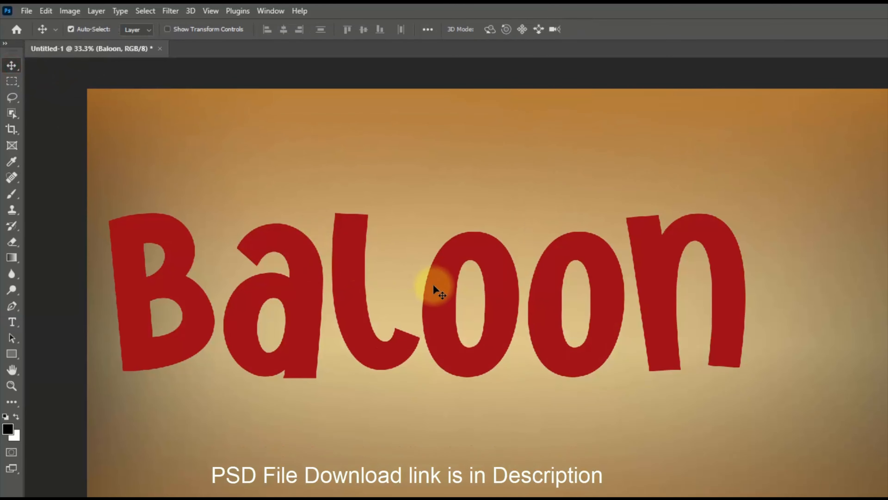
Step: Centre the Baloon text horizontally and vertically on the canvas using a full-canvas selection, and deselect
click(145, 11)
click(151, 24)
click(283, 29)
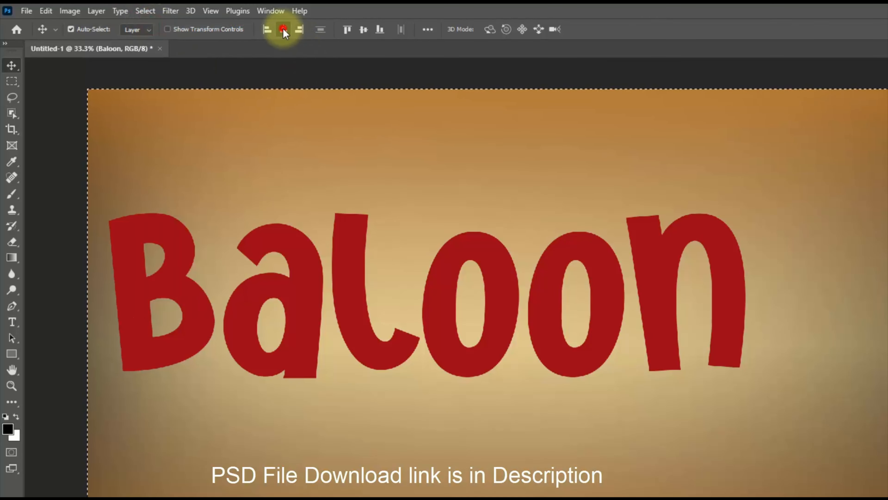
click(364, 29)
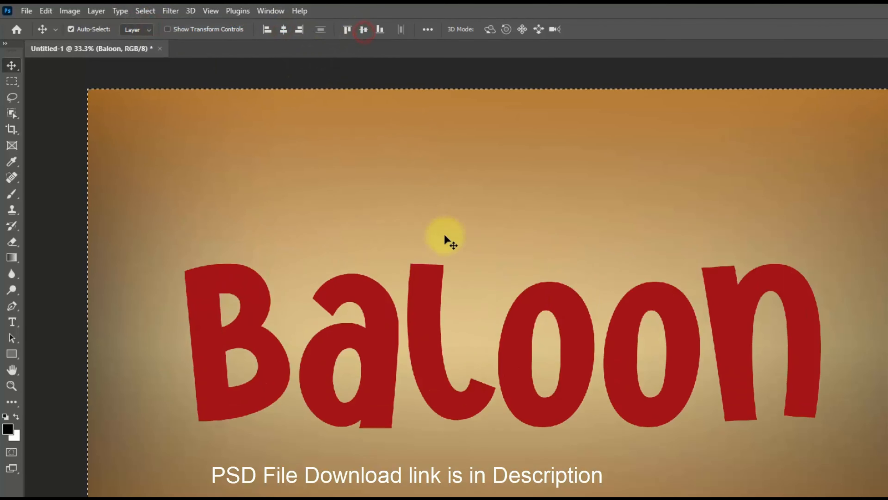
key(ctrl+d)
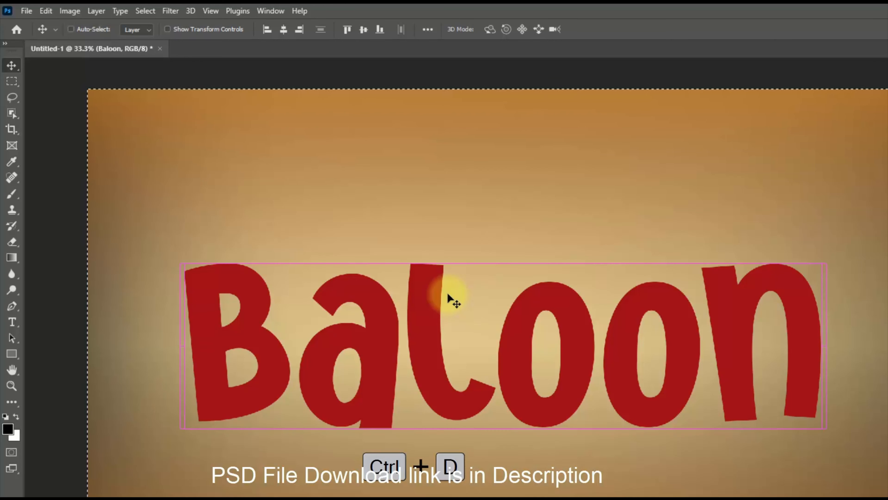
Step: Free-transform the Baloon text with its reference point at the bottom centre, scale it to 100.20% and apply
key(ctrl+t)
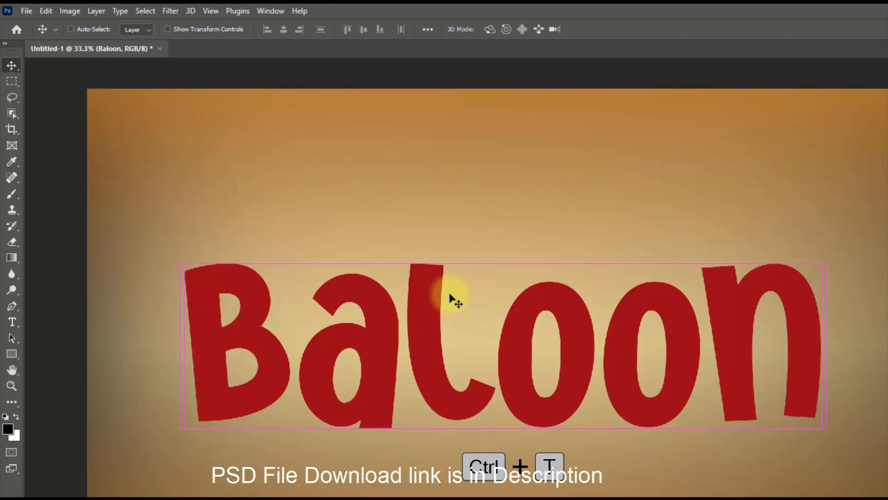
scroll(500, 348, down, 1)
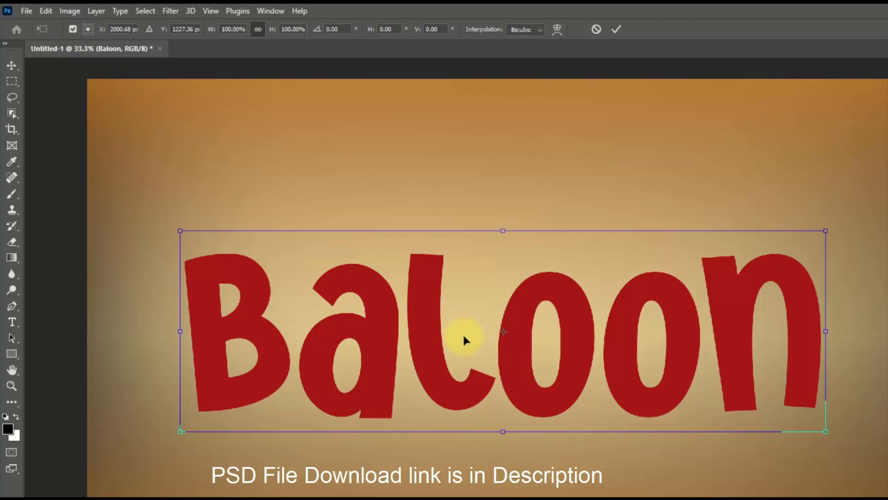
drag(507, 332, 506, 430)
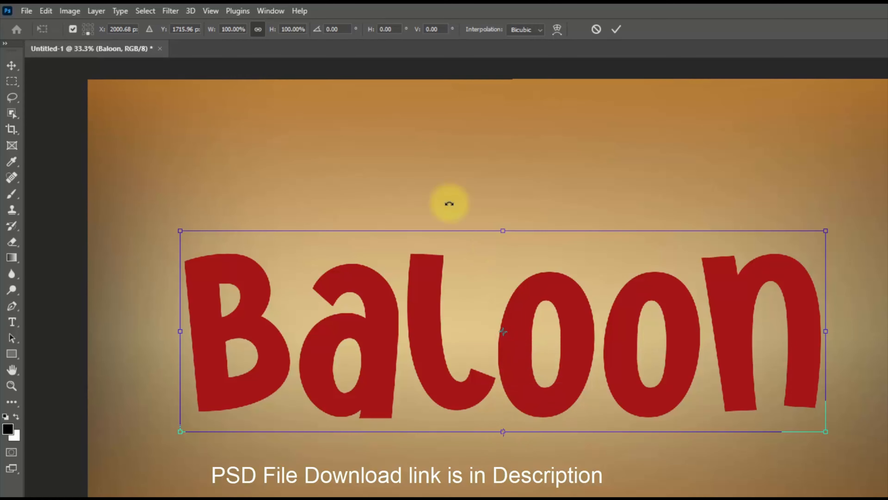
click(234, 29)
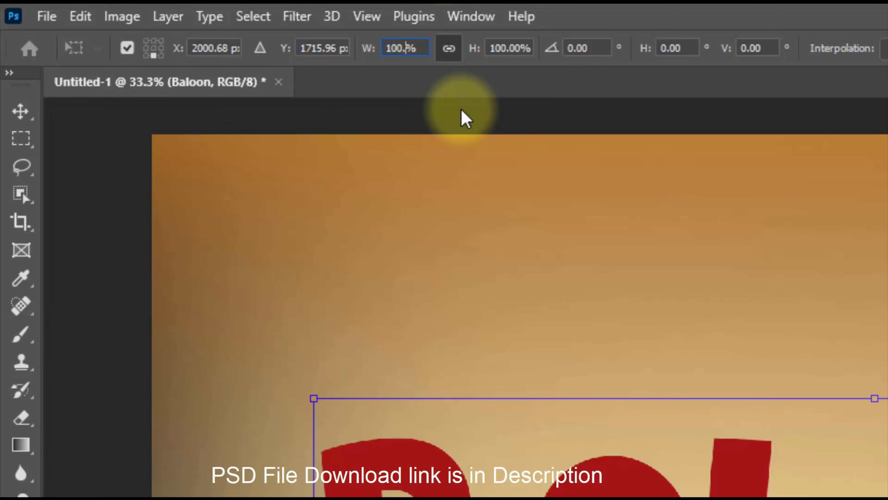
text(20)
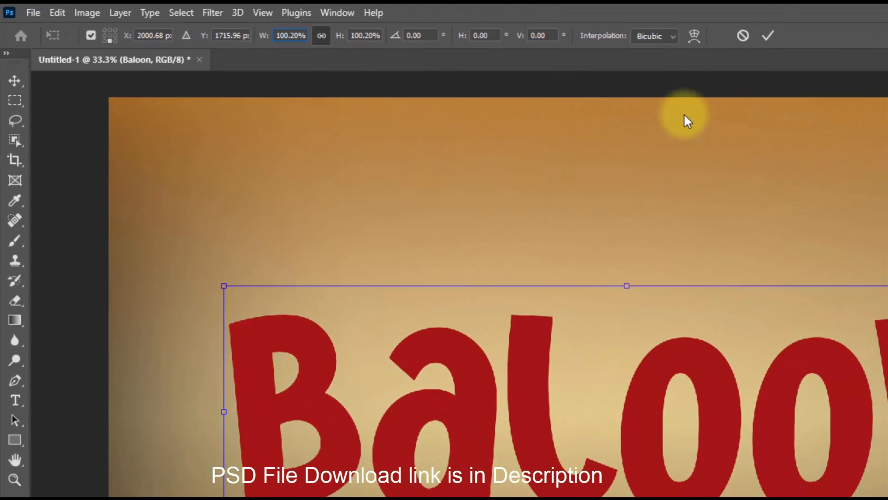
click(769, 39)
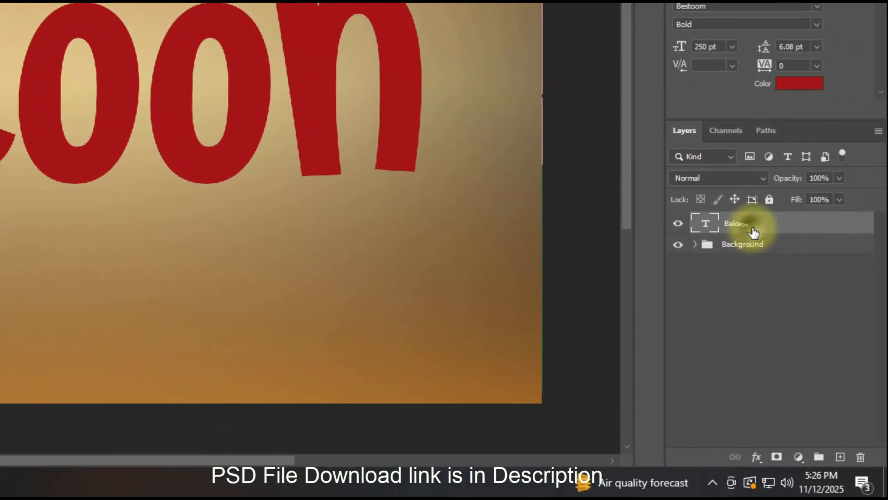
Step: Convert the Baloon text layer to a smart object and rename it Shadow
right_click(753, 232)
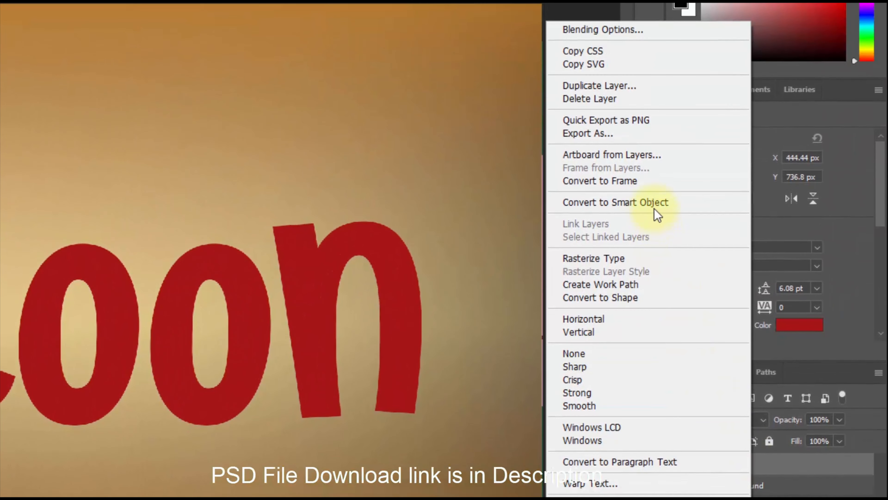
click(654, 210)
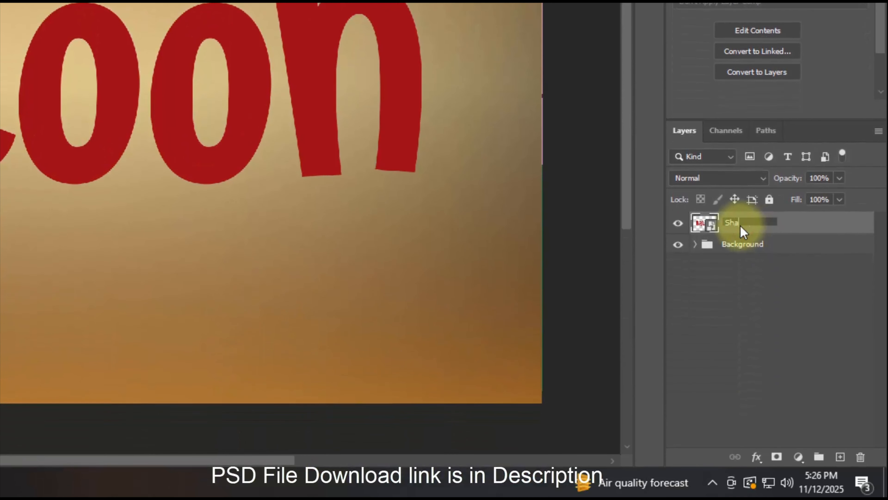
text(w)
key(Return)
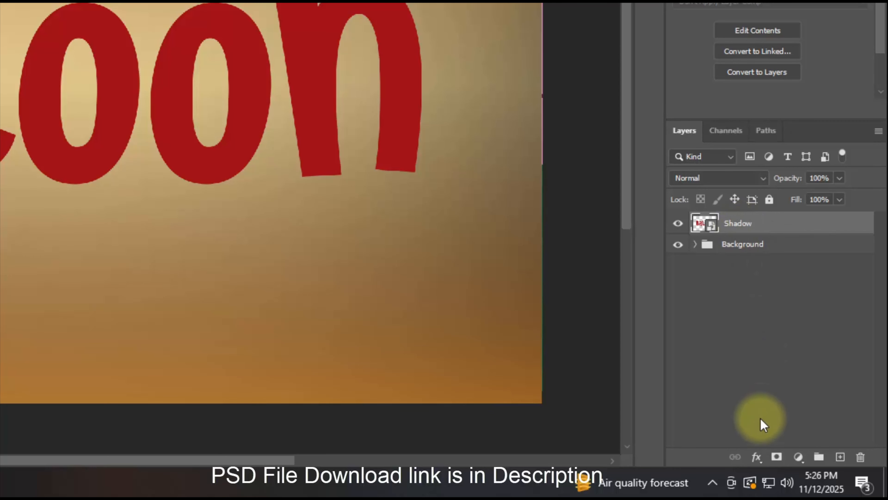
Step: Add a black drop shadow to the Shadow layer with Normal blend mode and 37% opacity
click(757, 457)
click(782, 308)
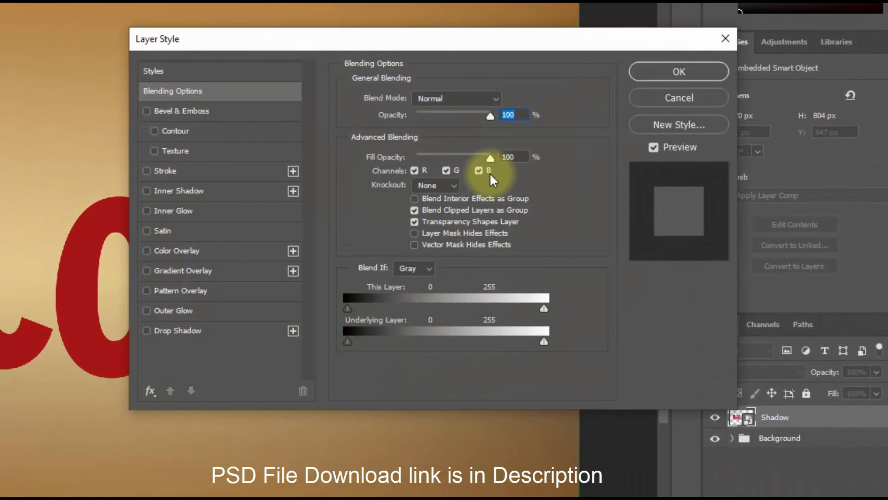
double_click(518, 156)
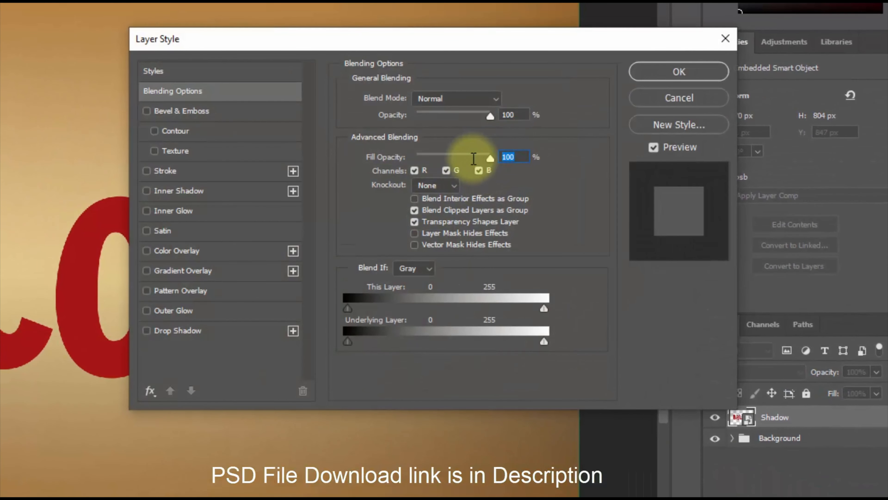
click(232, 336)
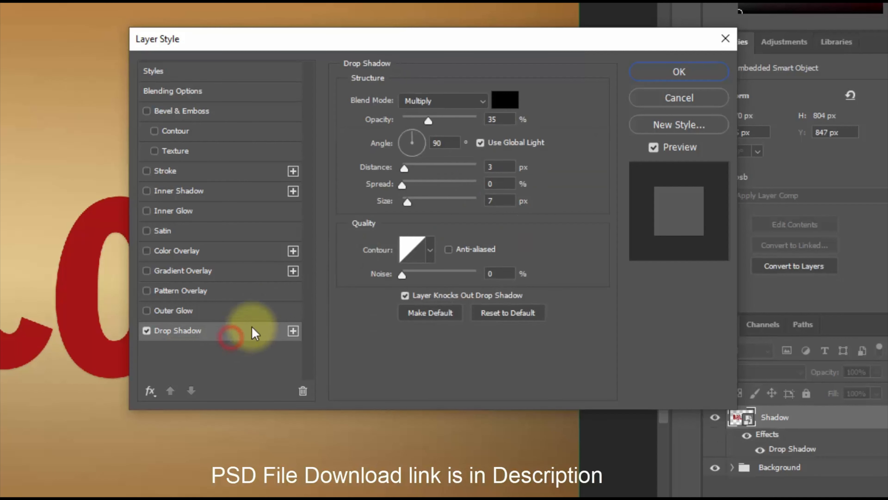
click(430, 105)
click(435, 112)
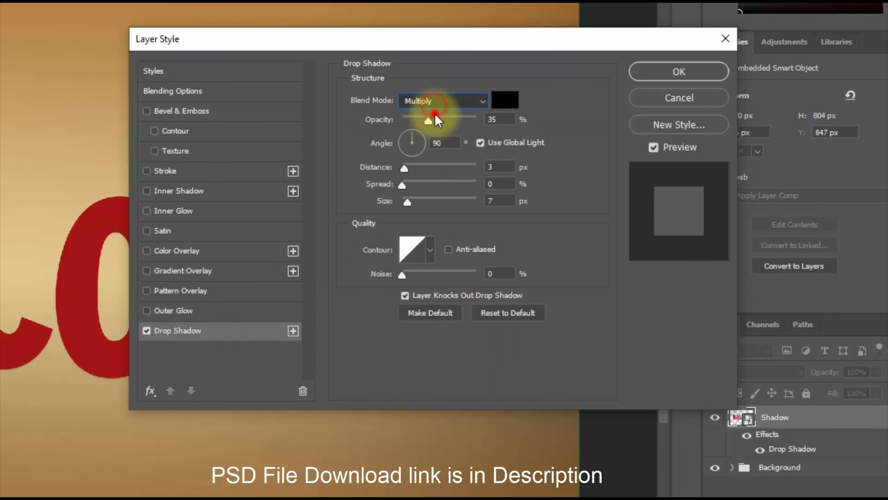
double_click(503, 118)
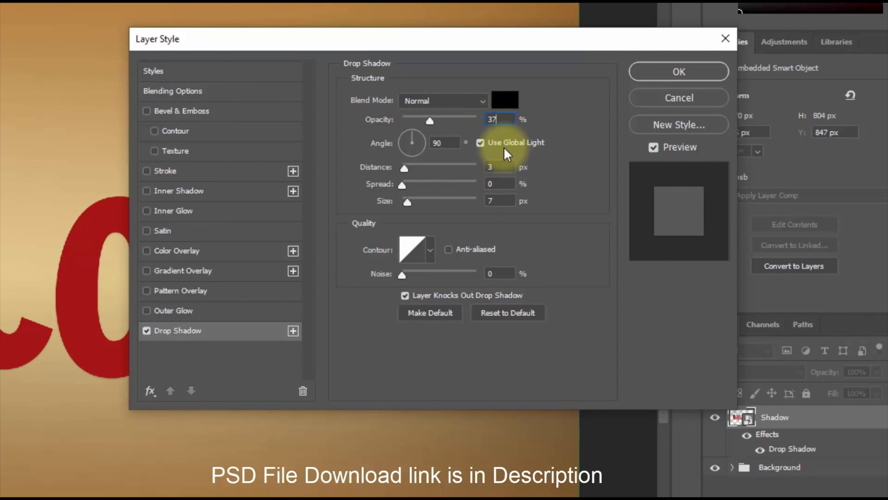
Step: Turn off global light for the drop shadow and set its angle to 97°, distance to 22 px and size to 21 px
click(480, 143)
double_click(448, 143)
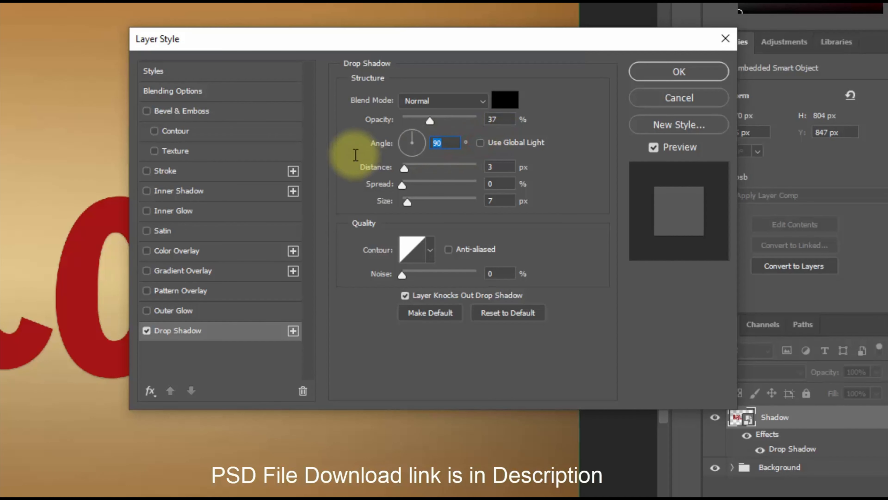
click(501, 160)
double_click(493, 167)
text(22)
double_click(504, 202)
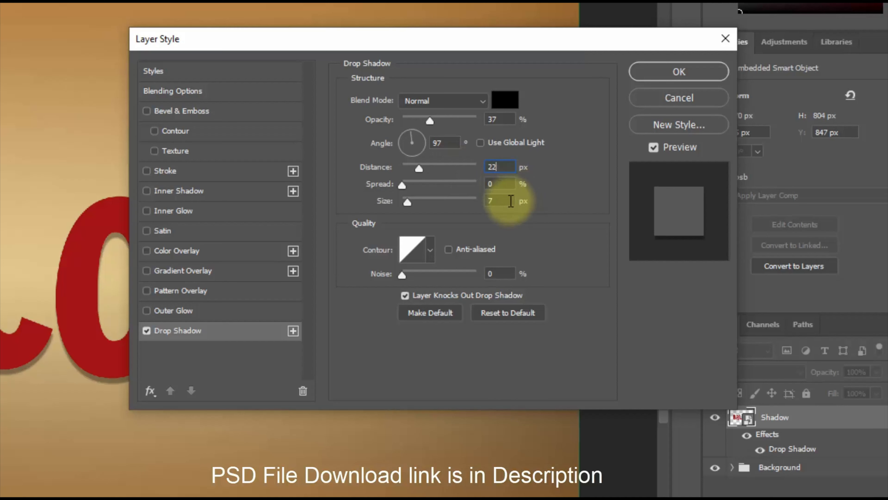
text(21)
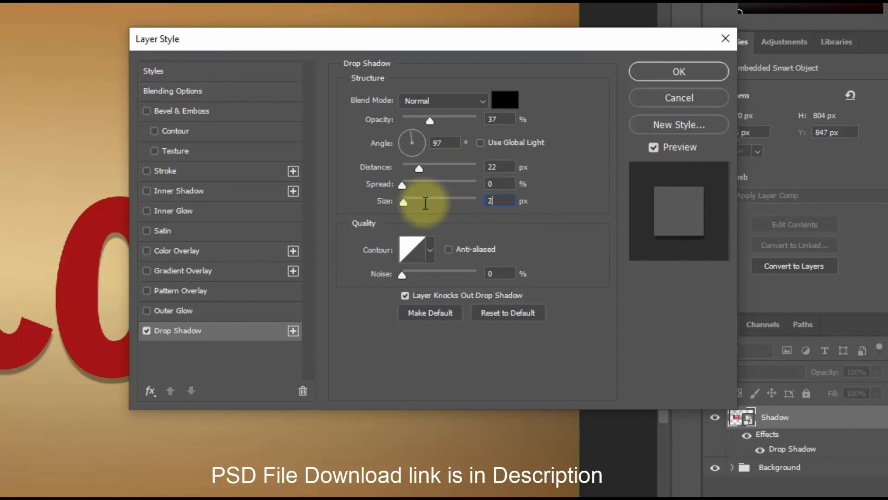
Step: Add a second drop shadow with a distance of 42 px and a size of 38 px
click(292, 330)
click(502, 166)
drag(473, 168, 459, 168)
text(42)
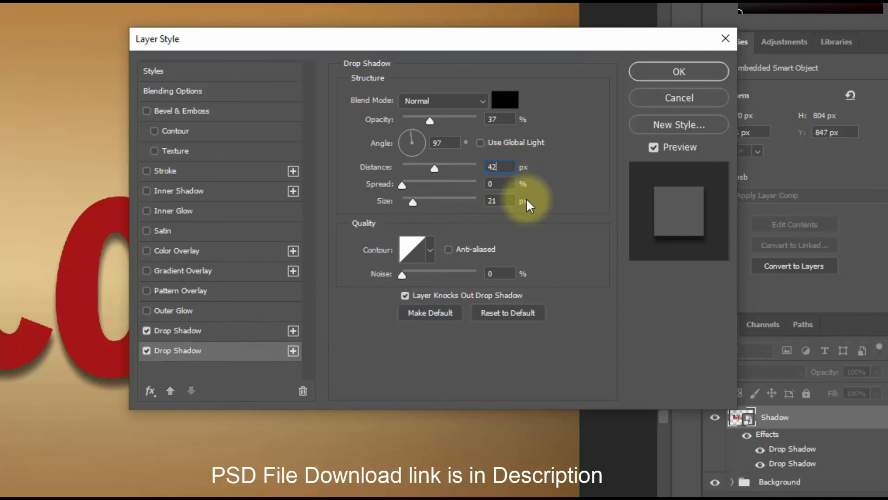
drag(507, 200, 433, 203)
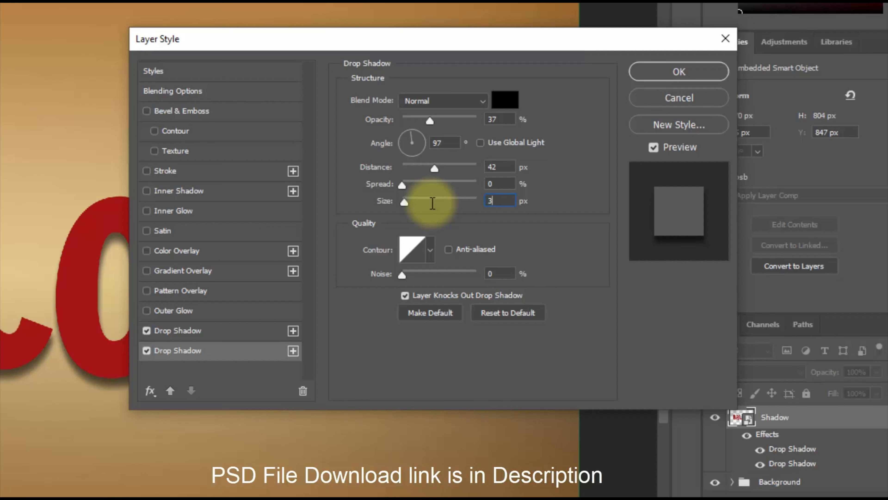
Step: Add a third drop shadow with a distance of 65 px and a size of 61 px
click(293, 350)
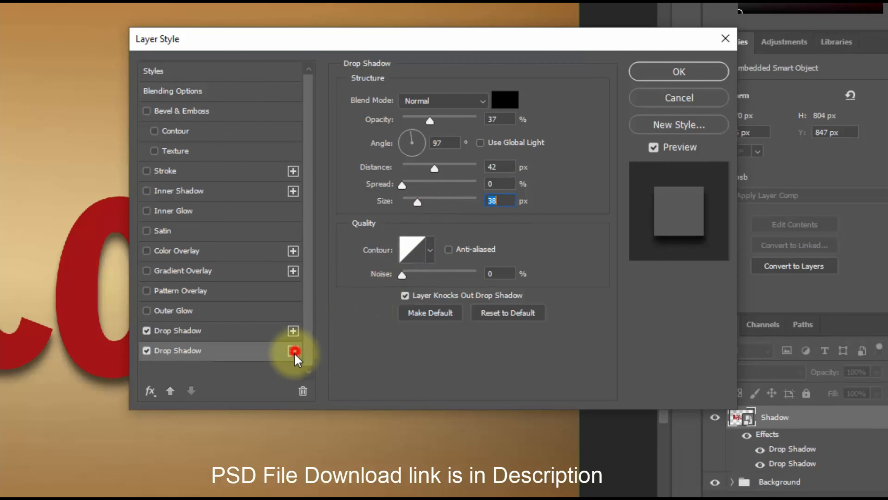
click(260, 374)
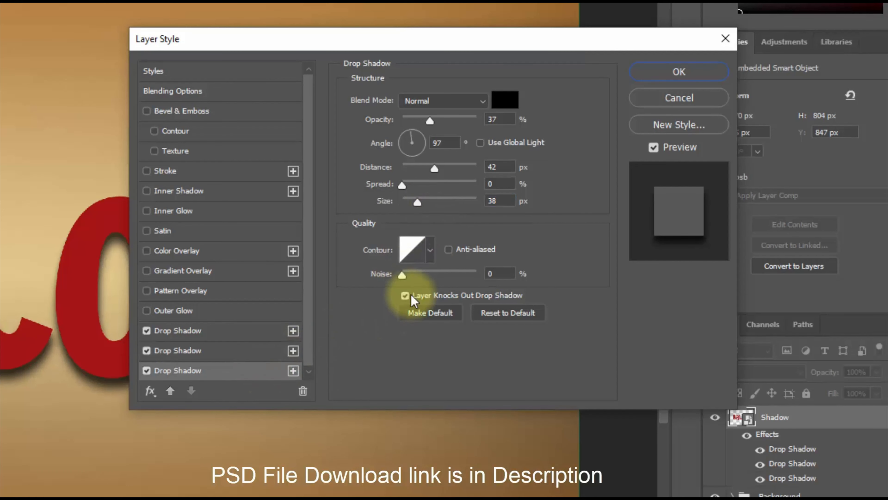
drag(502, 167, 410, 174)
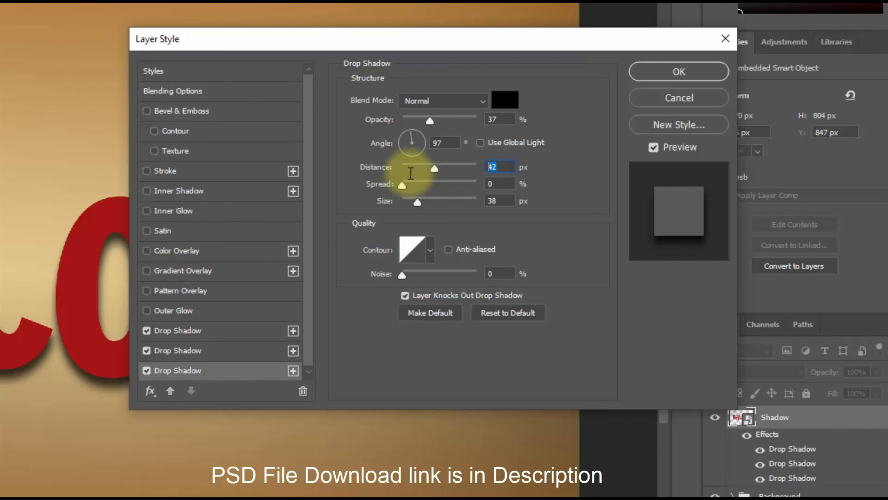
text(65)
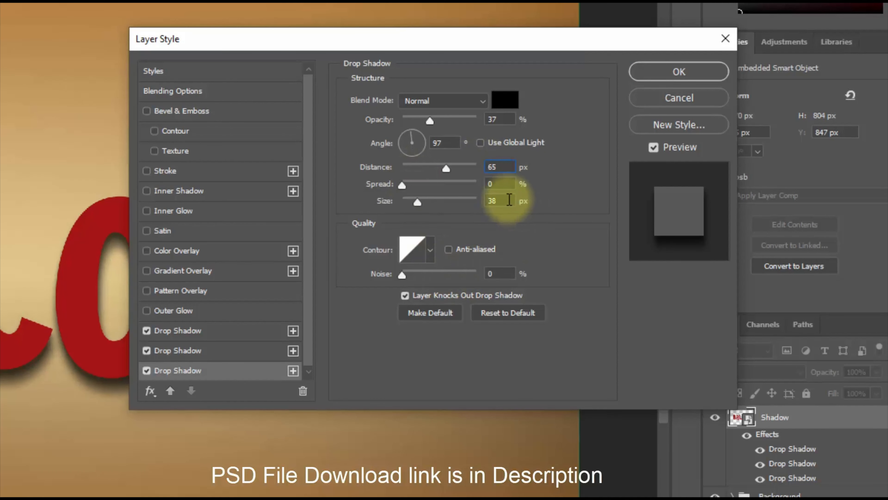
drag(506, 200, 442, 204)
text(61)
Step: Add a fourth drop shadow at 97 px distance and 63 px size, apply the layer style and collapse the effects list
click(293, 370)
click(269, 374)
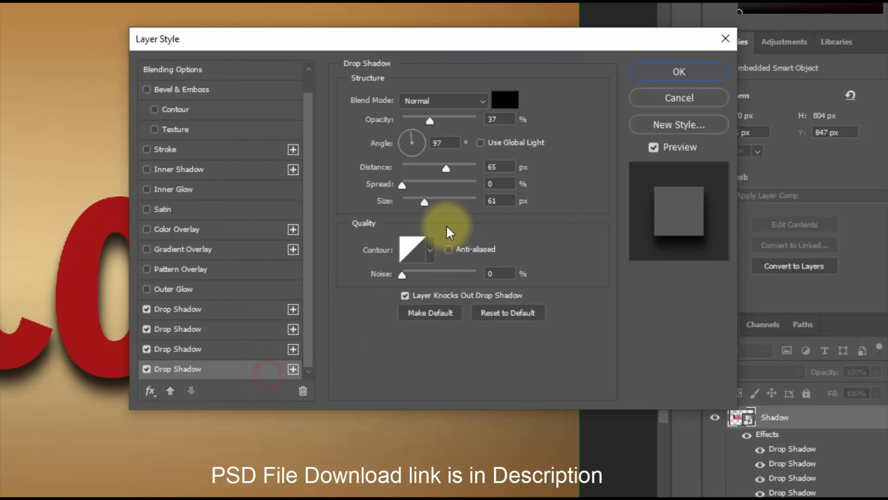
click(502, 166)
text(97)
drag(504, 200, 458, 202)
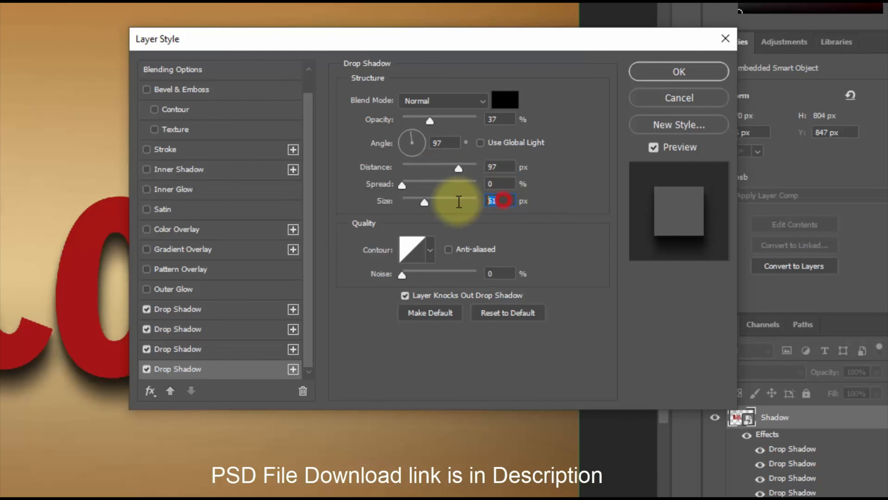
text(06)
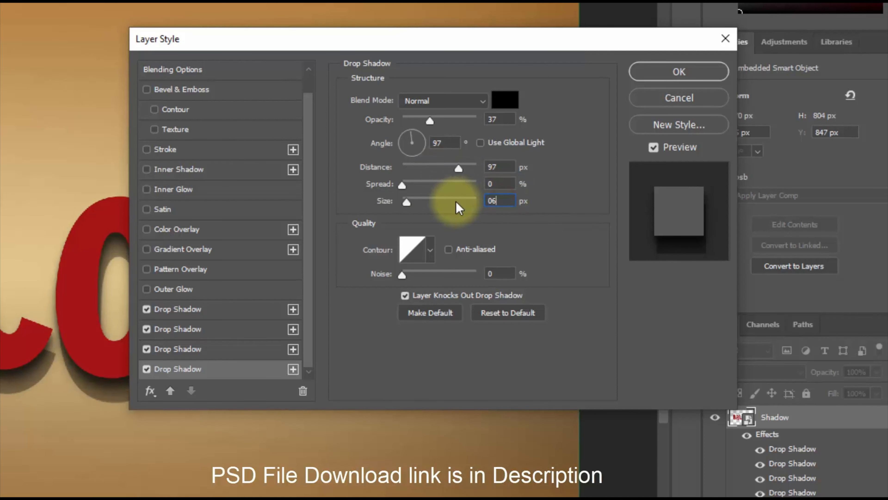
text(63)
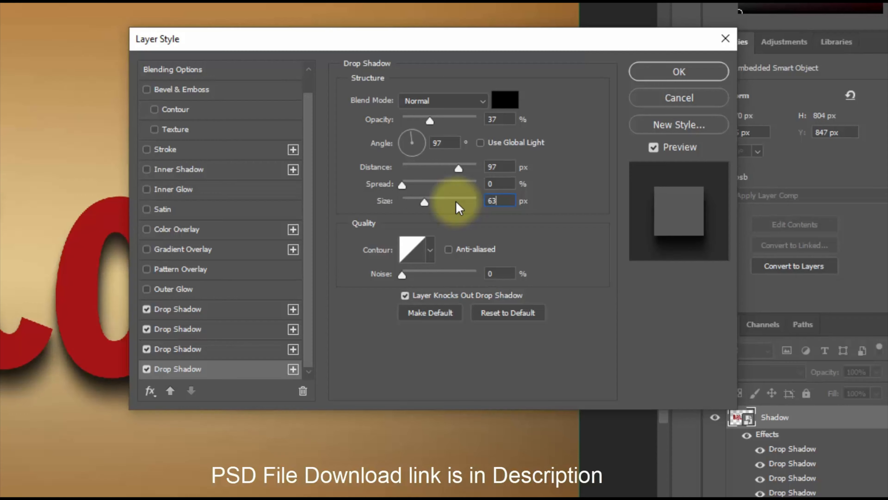
click(662, 73)
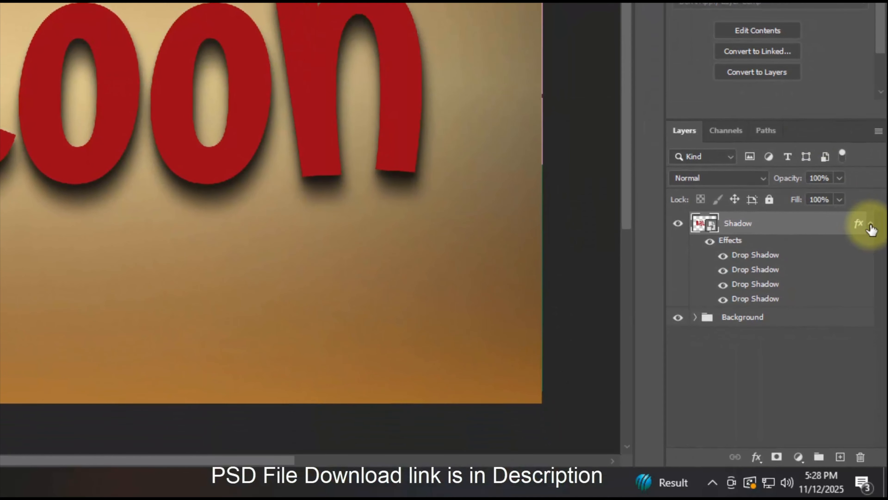
click(871, 226)
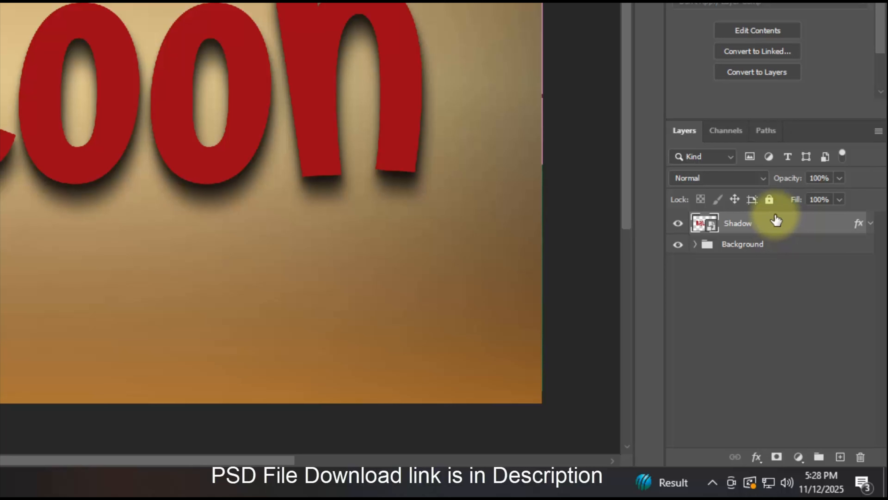
Step: Put the Shadow layer in a new group named Shadow
shift+click(819, 457)
double_click(735, 221)
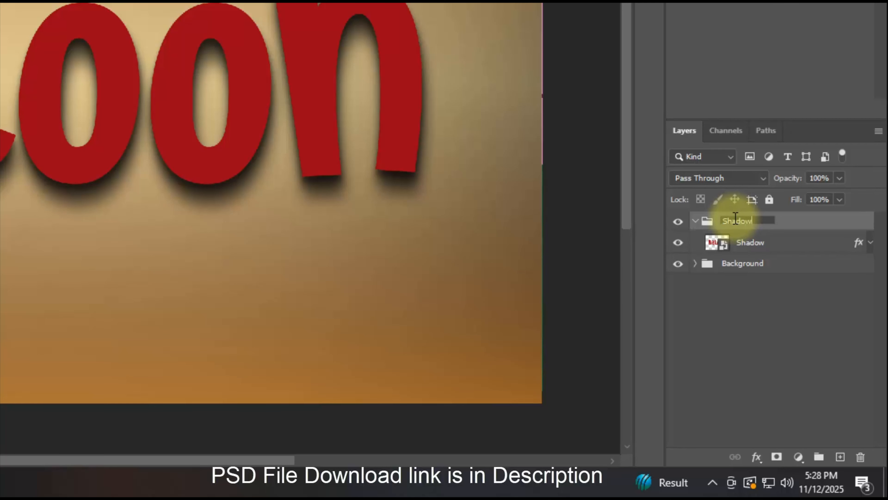
Step: Duplicate the Shadow layer by repeating the last transform, move the copy above the Shadow group and collapse the group
click(781, 246)
key(ctrl+shift+alt+t)
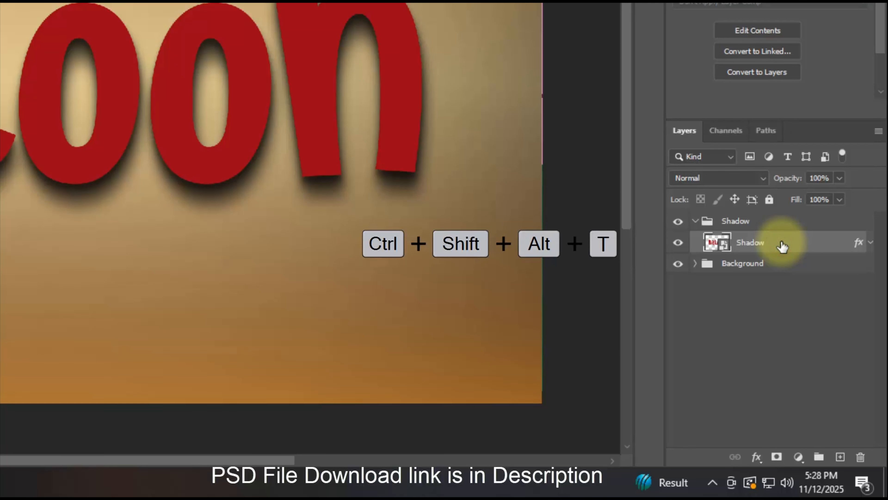
key(ctrl+shift+alt+t)
drag(782, 246, 747, 215)
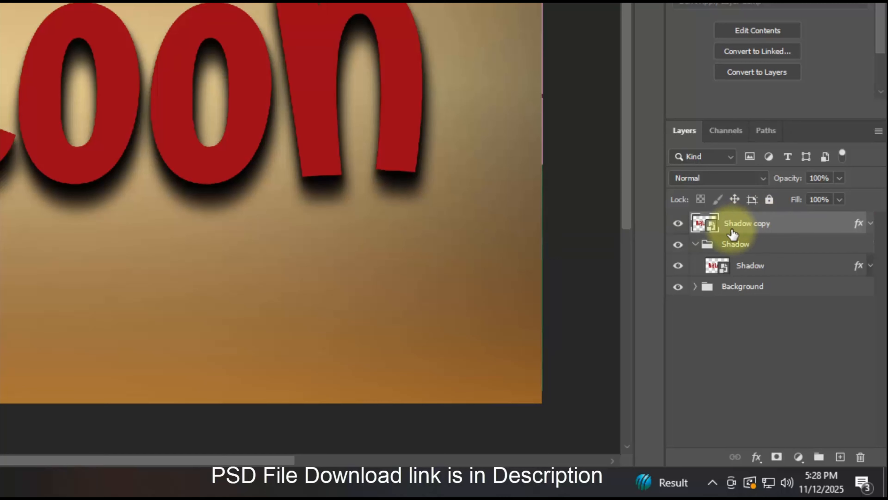
click(694, 244)
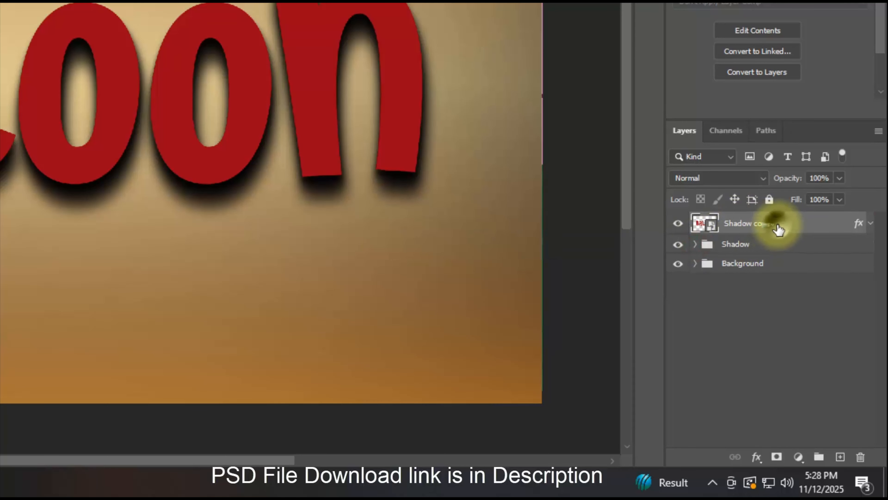
Step: Clear the layer style from the Shadow copy, rename it Border and hide it
right_click(778, 229)
click(725, 228)
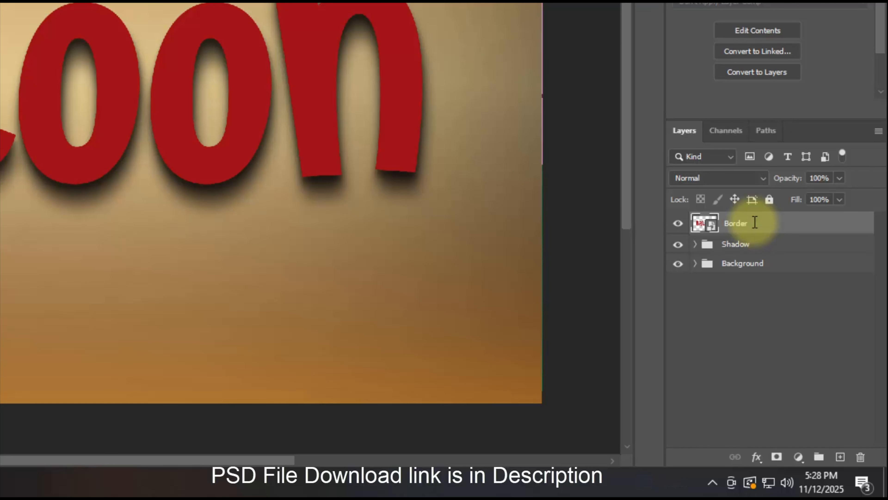
click(678, 223)
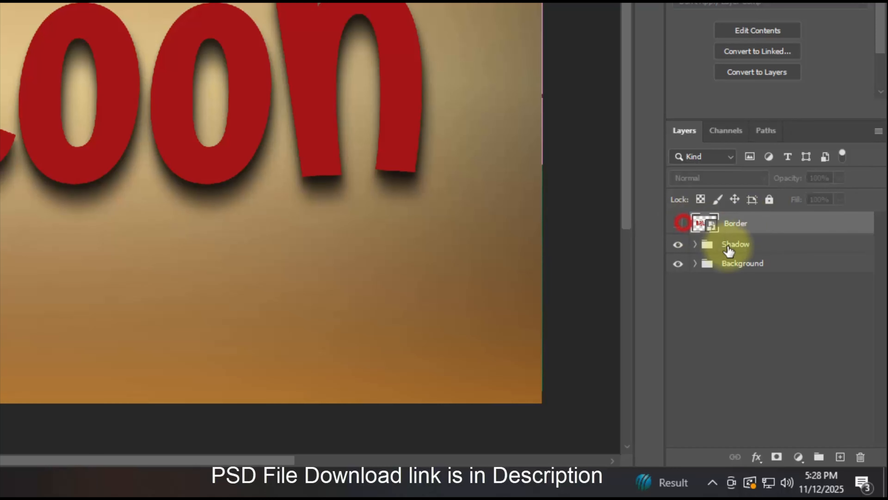
Step: Add a Color Overlay to the Shadow group in the near-black colour 070502, keeping the fill opacity at 100%
click(752, 247)
click(757, 457)
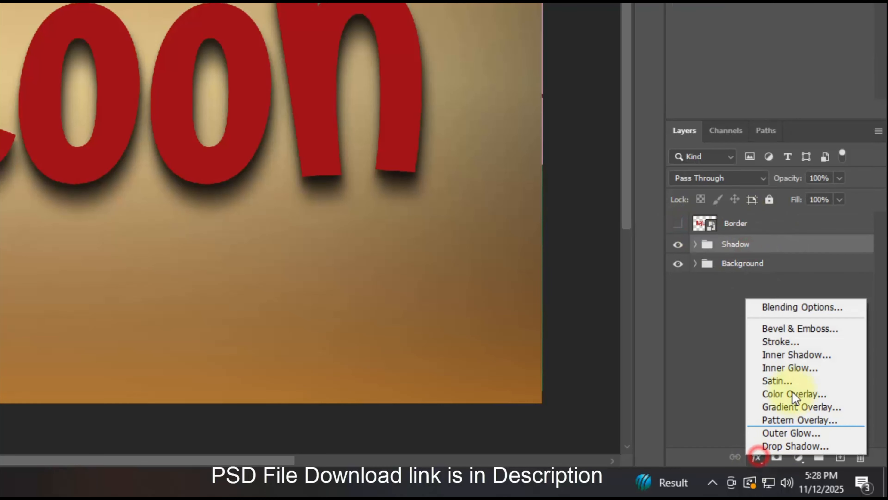
click(796, 308)
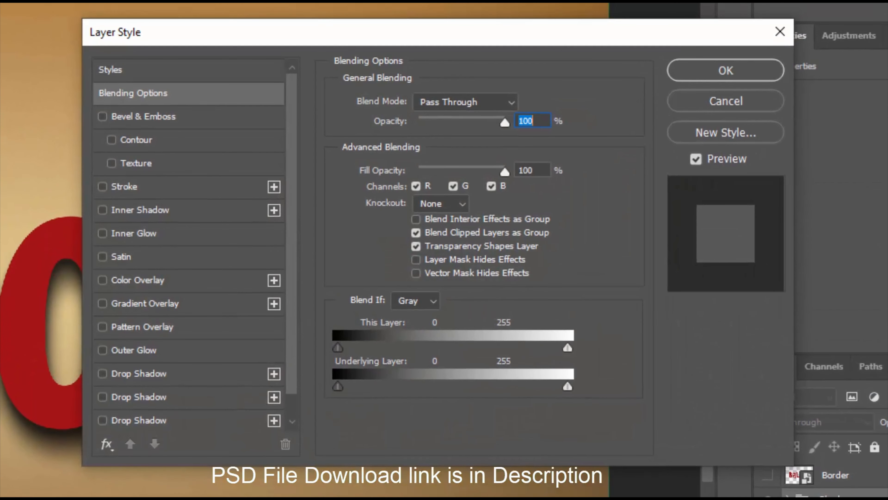
click(541, 170)
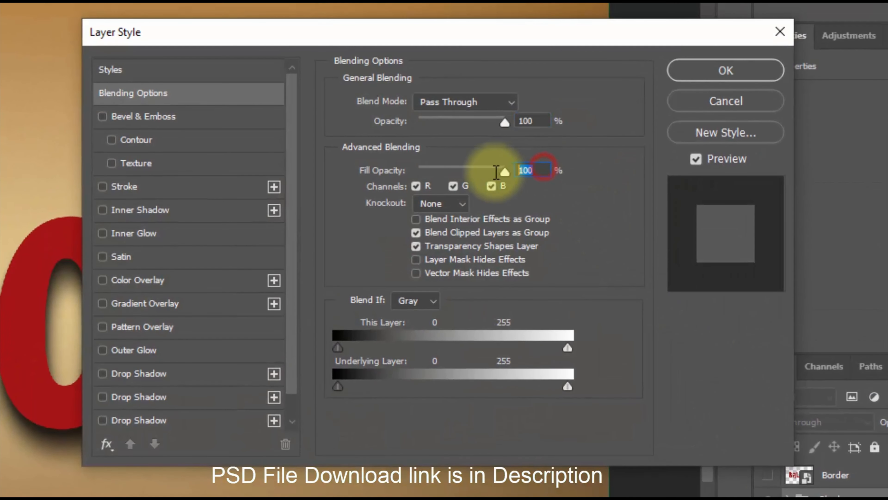
click(205, 284)
click(522, 103)
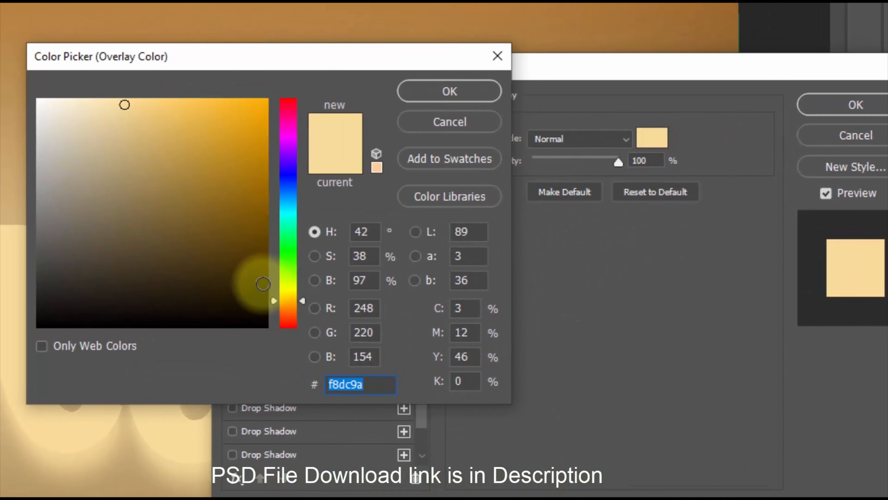
drag(94, 256, 85, 281)
drag(215, 315, 214, 322)
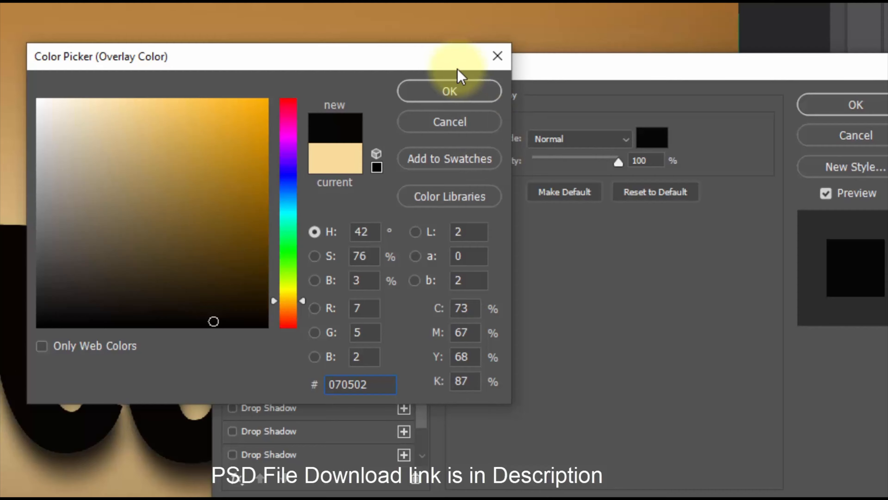
click(455, 86)
Step: Set the Color Overlay opacity to 72%, repick its colour as an almost pure black and apply the layer style
click(603, 144)
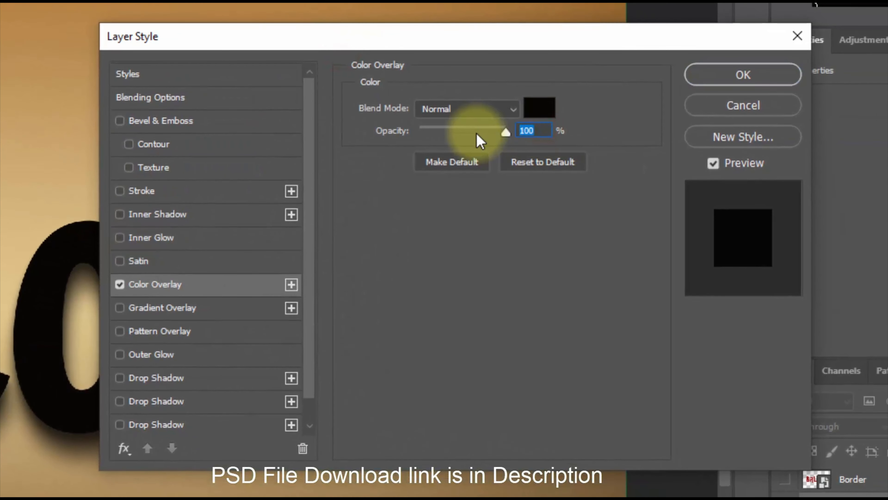
text(72)
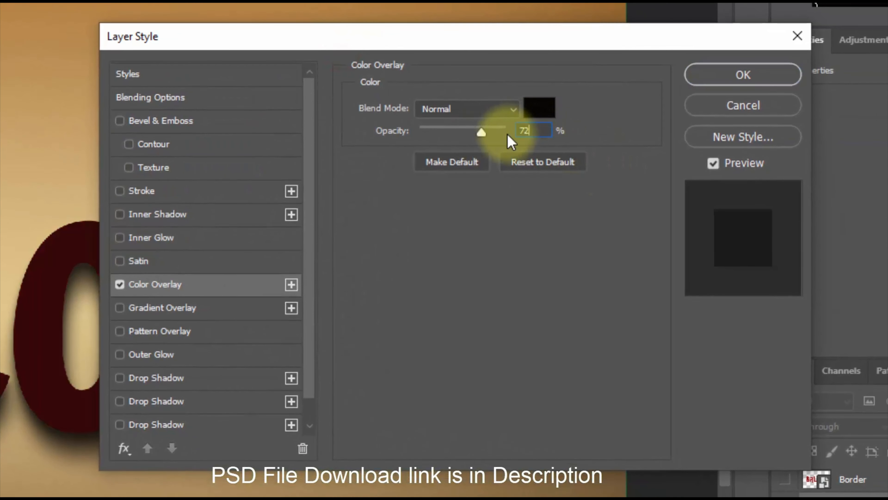
click(535, 106)
drag(120, 277, 130, 293)
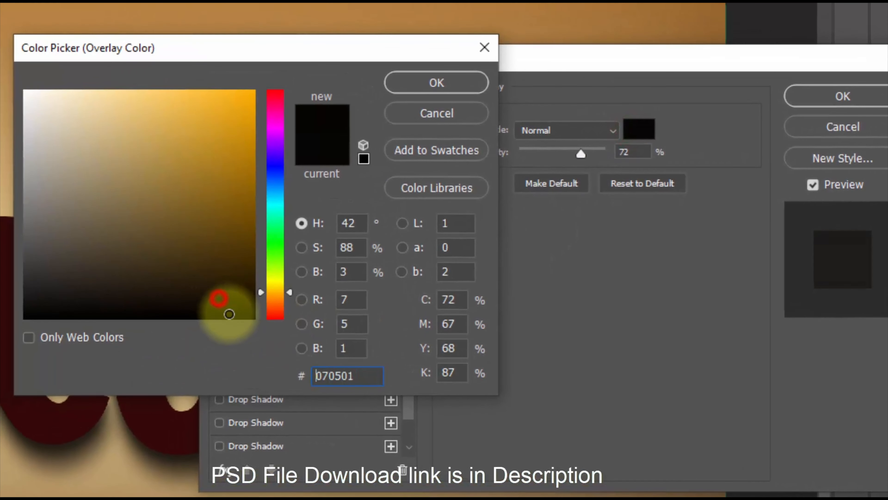
drag(229, 313, 234, 317)
click(454, 84)
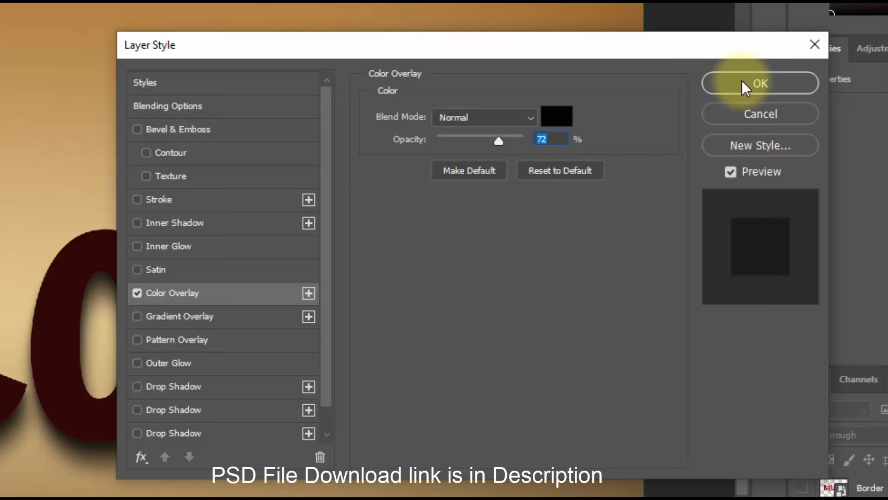
click(742, 87)
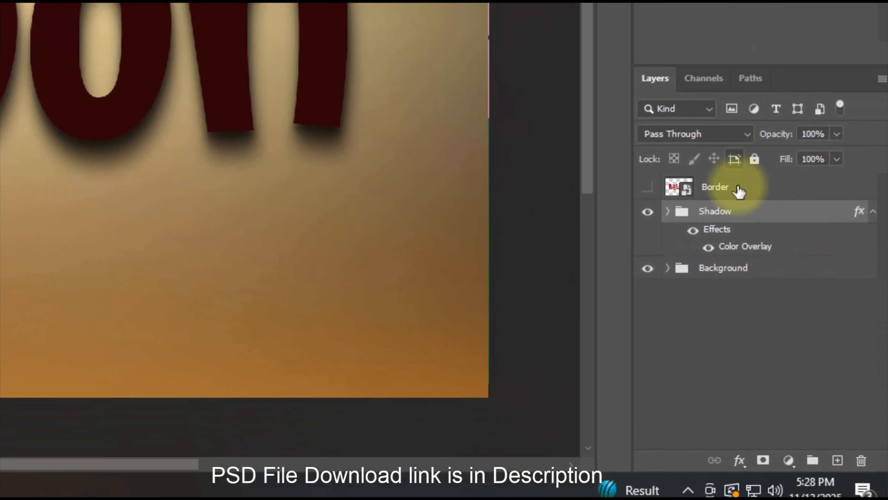
Step: Collapse the Shadow group's effects list and make the Border layer visible and active
click(855, 202)
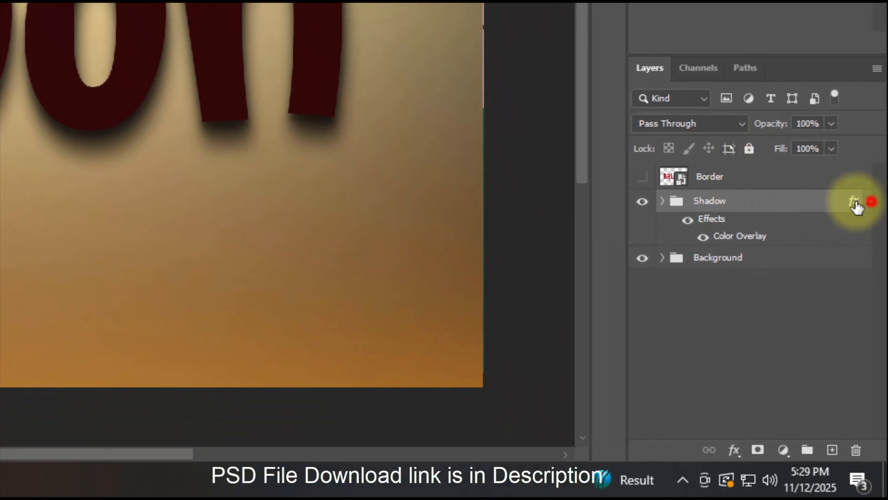
click(642, 177)
click(747, 181)
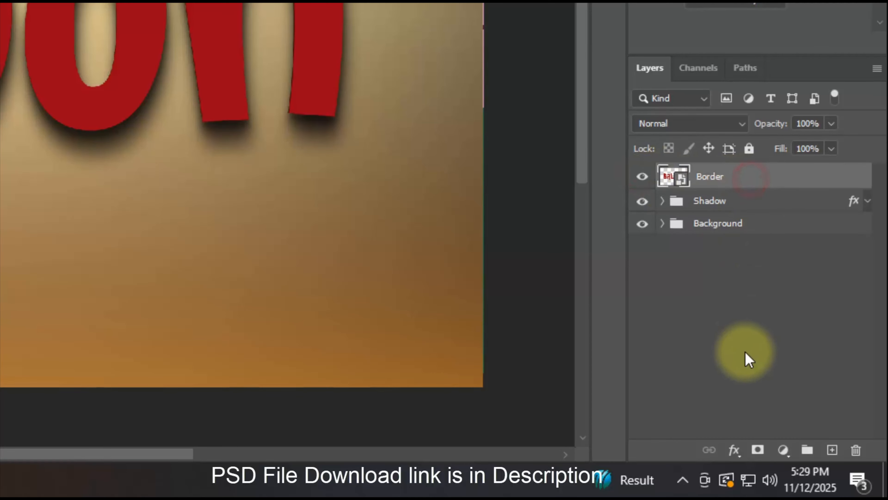
Step: Add Bevel & Emboss to the Border layer with 157% depth, 5 px size and 2 px soften
click(736, 450)
click(774, 277)
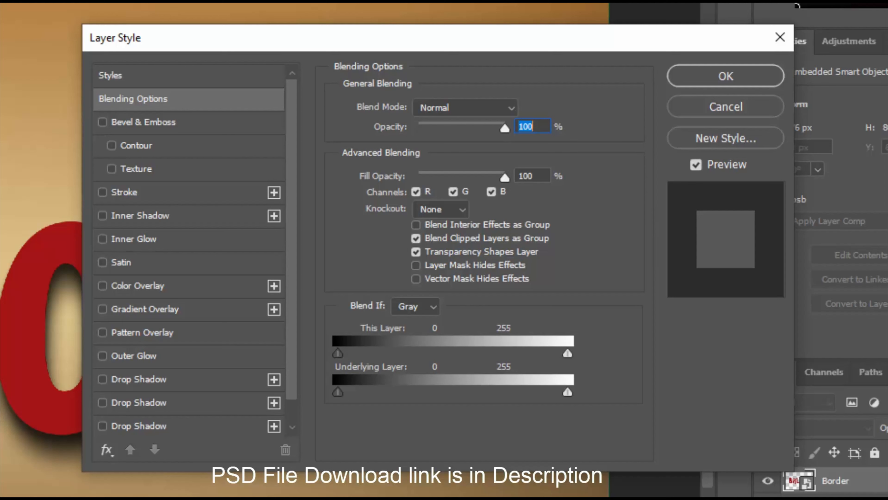
click(533, 175)
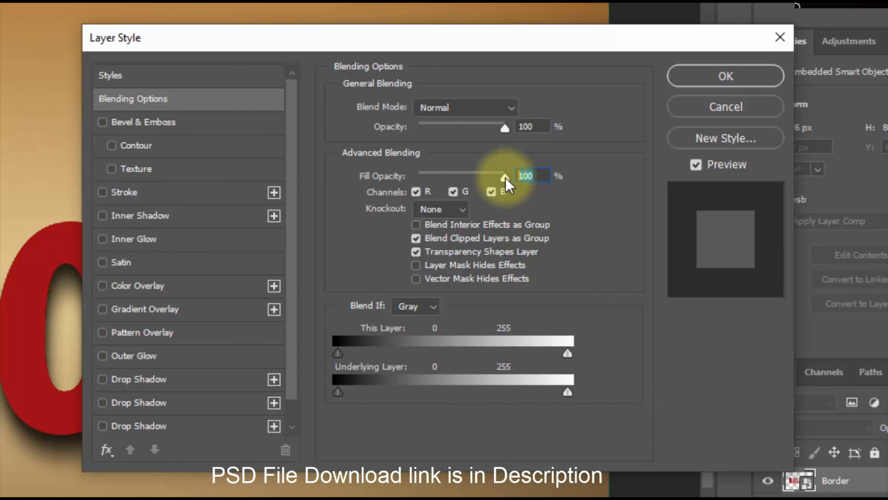
click(185, 122)
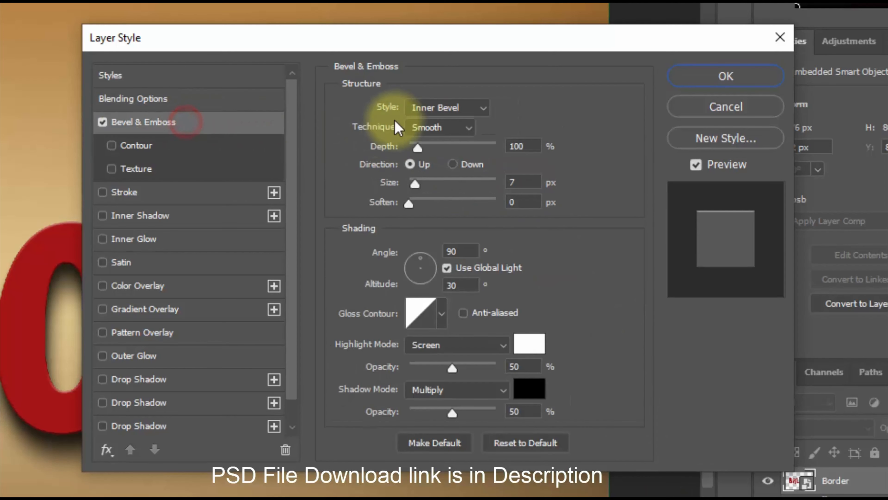
click(533, 146)
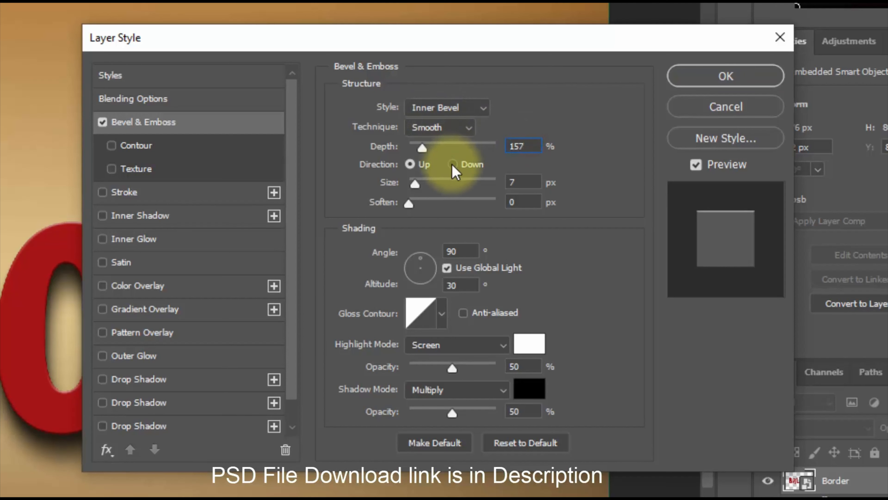
click(523, 182)
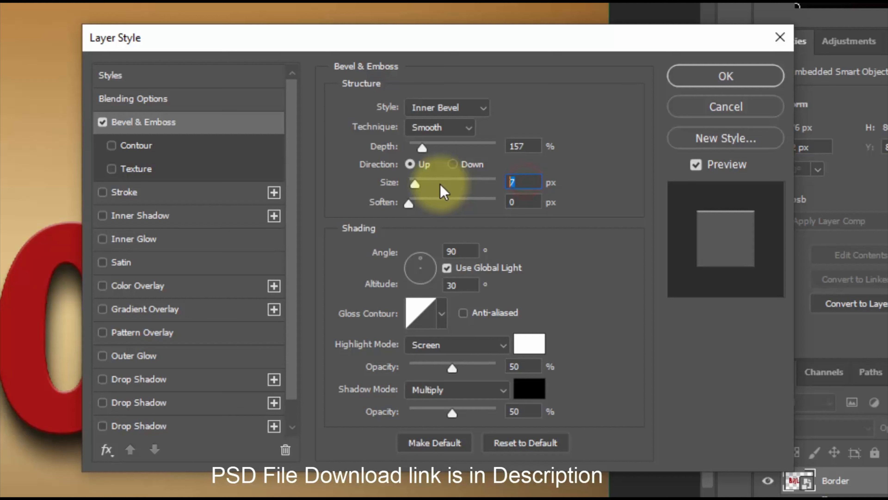
text(5)
click(515, 201)
text(5)
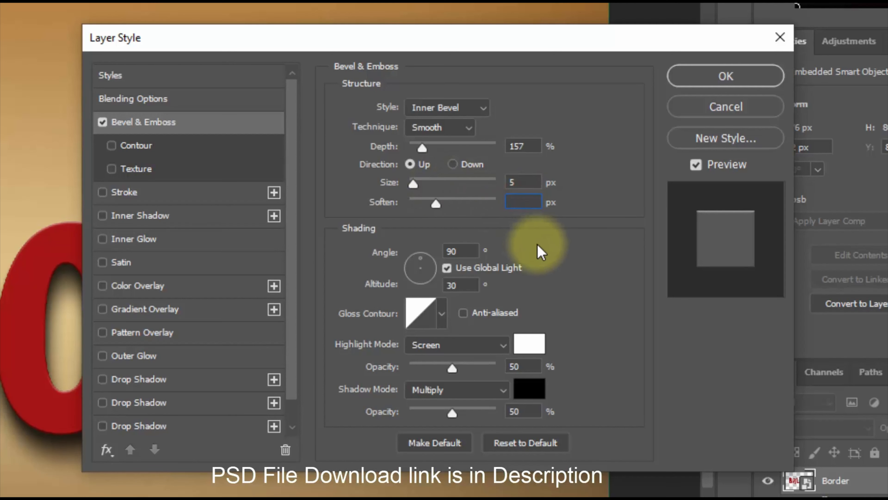
text(2)
Step: Disable global light for the bevel and set its shading angle to 101° and altitude to 37°
click(452, 250)
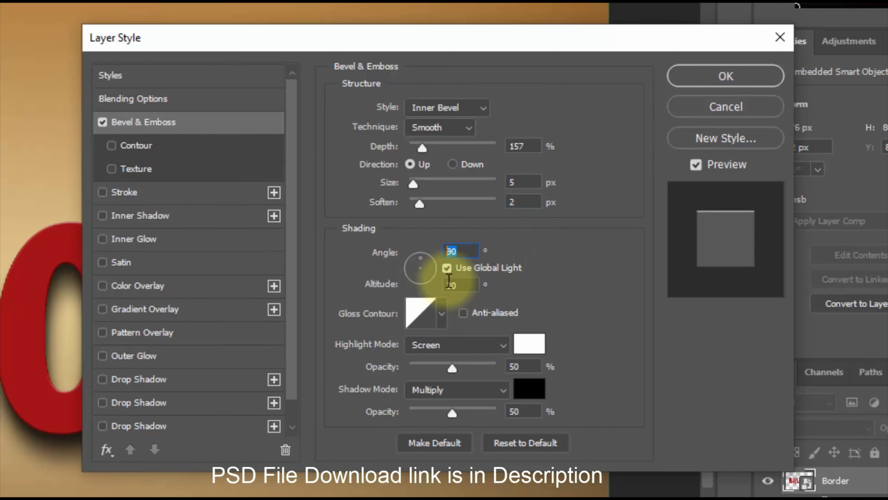
click(446, 268)
double_click(451, 251)
text(101)
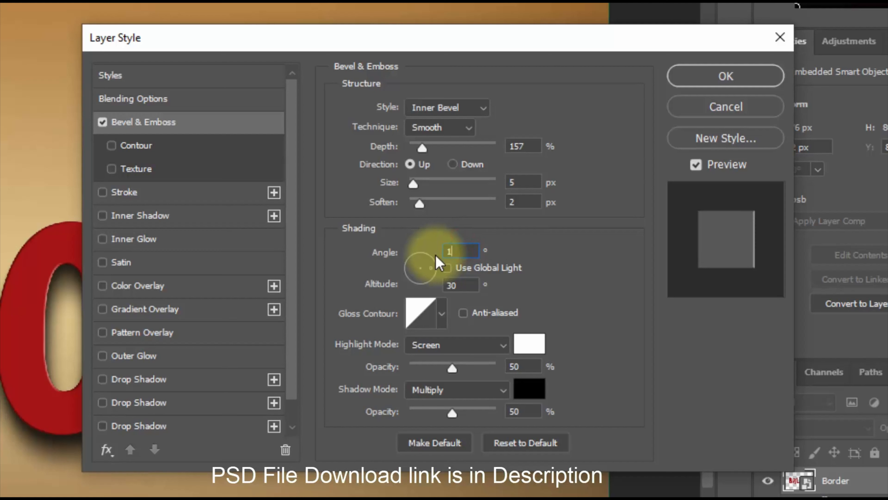
double_click(465, 283)
text(37)
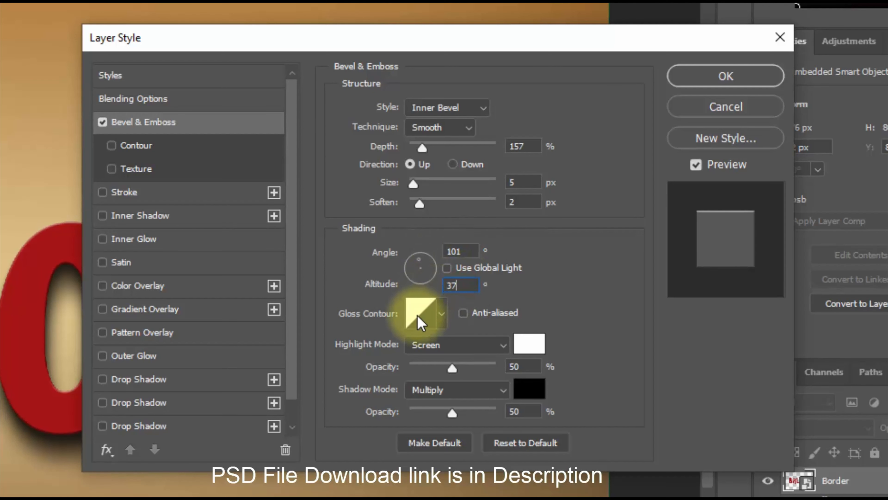
Step: Set the bevel's highlight mode to Overlay at 67% opacity
click(440, 346)
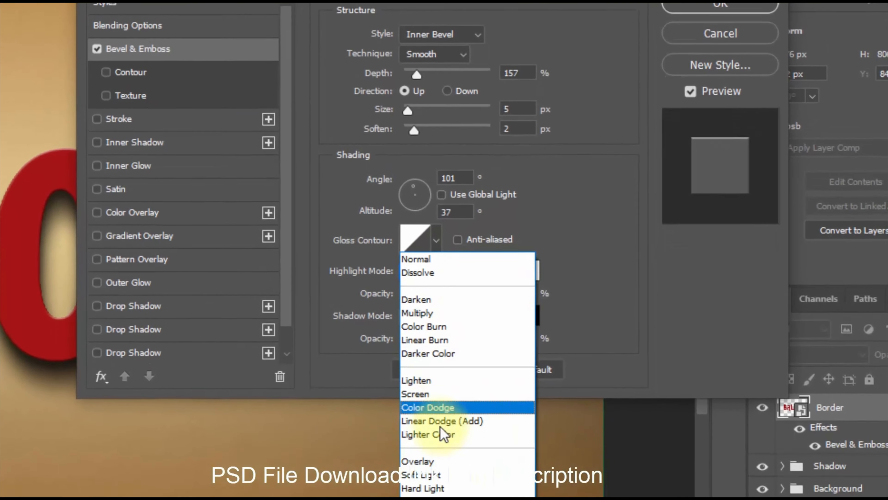
click(437, 466)
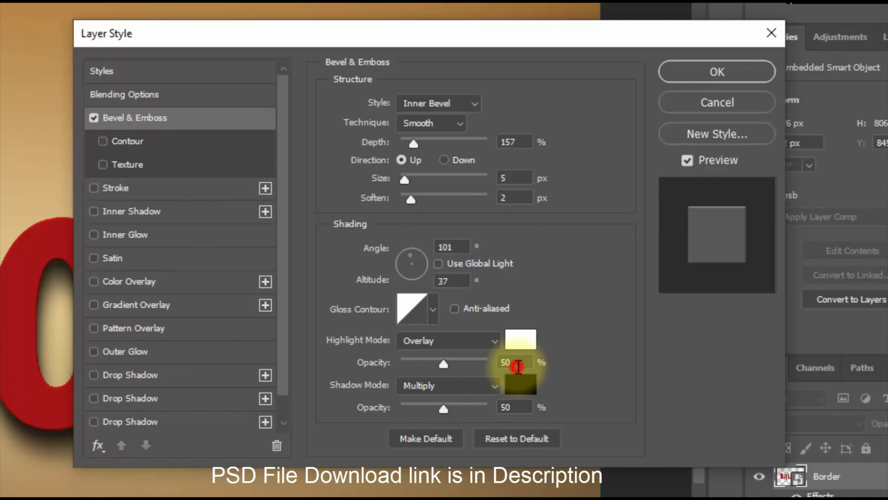
double_click(512, 337)
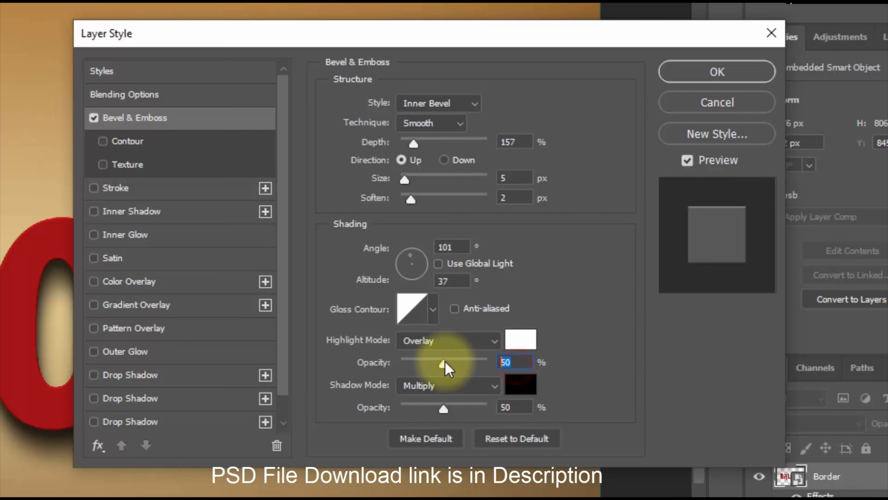
text(67)
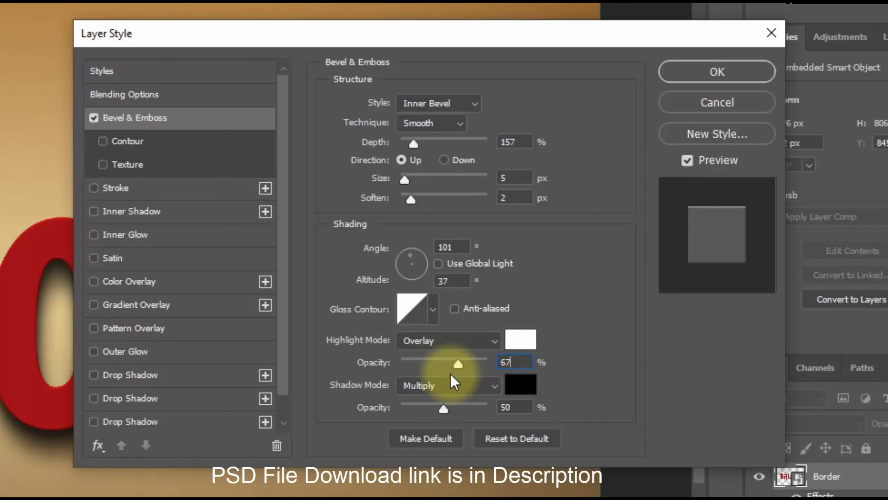
Step: Set the bevel's shadow mode to Linear Burn with colour 780055 at 23% opacity
click(451, 385)
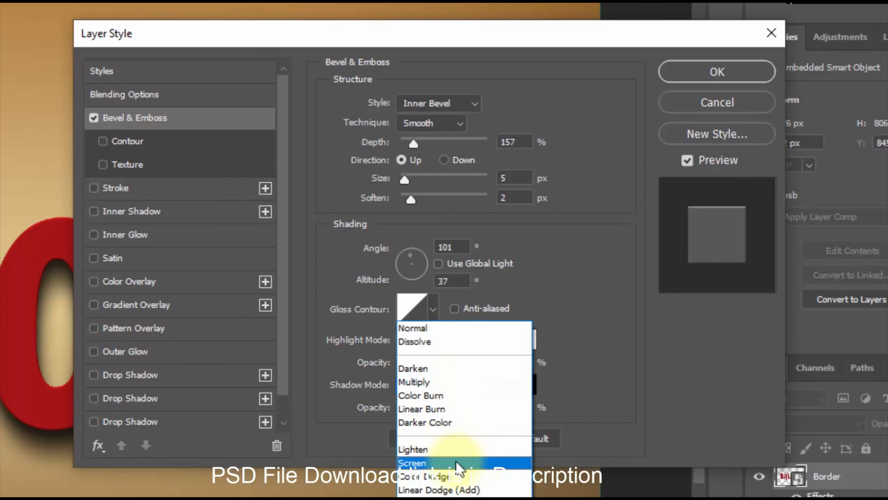
click(459, 408)
click(523, 385)
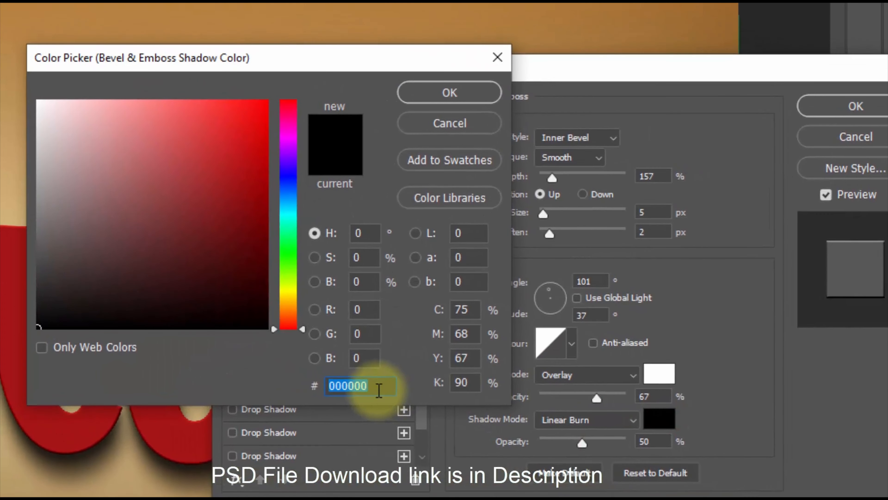
text(780055)
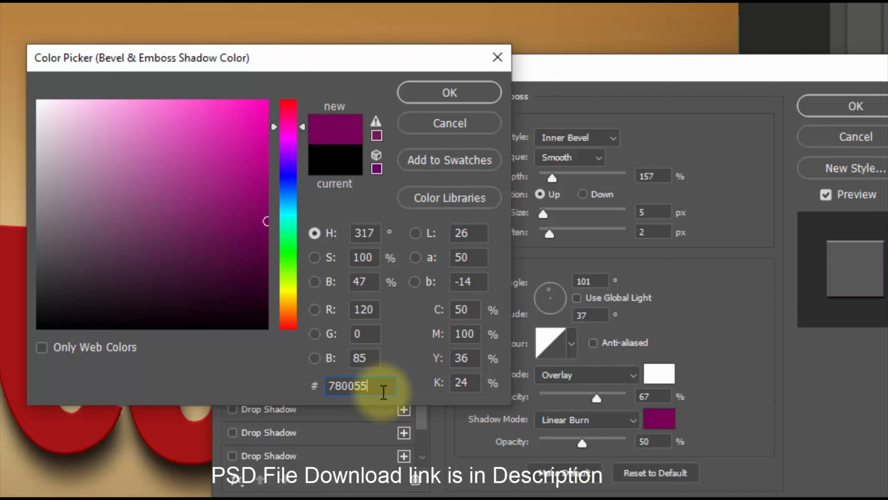
click(462, 93)
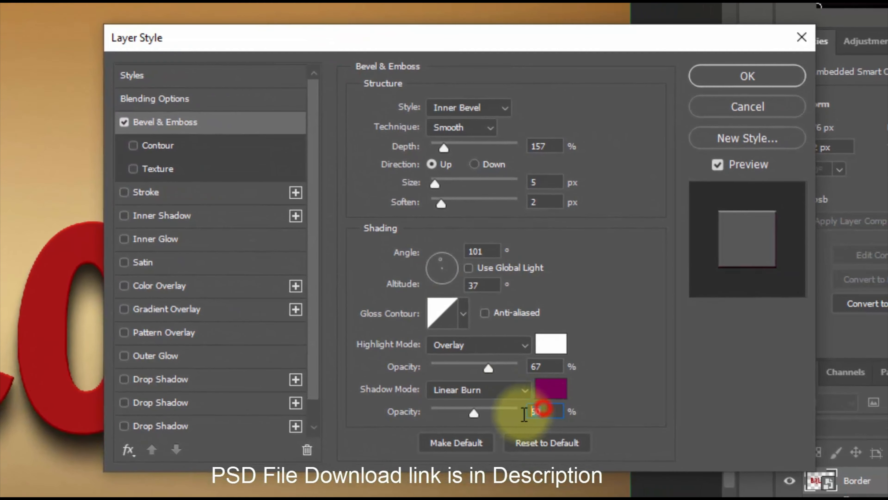
click(532, 425)
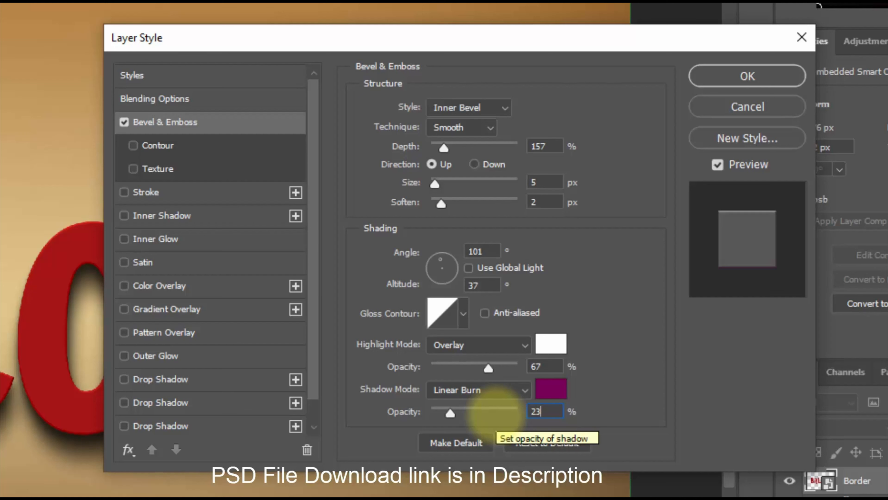
Step: Add a Gradient Overlay to the Border layer at Normal mode and 100% opacity, with the gradient's start colour set to 175734
click(224, 310)
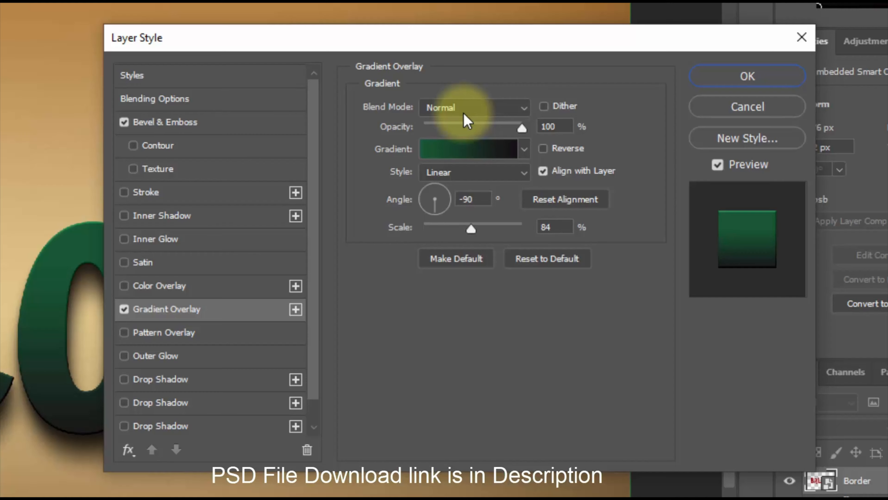
click(556, 127)
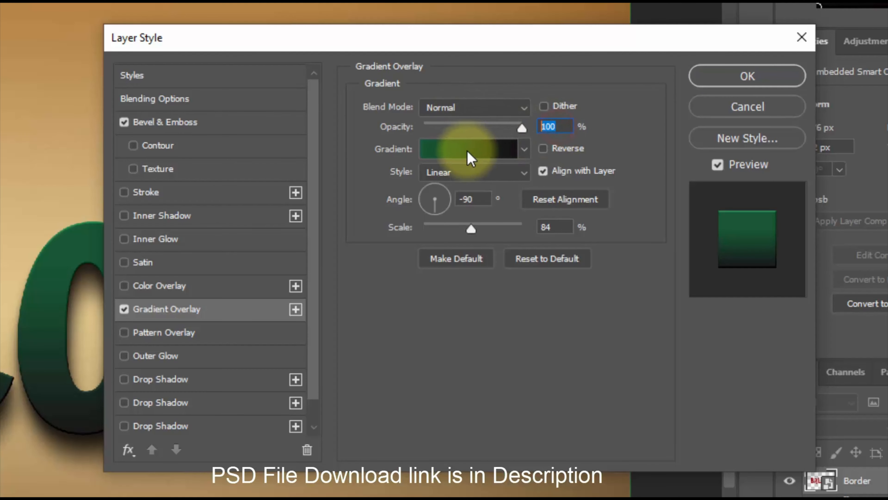
click(448, 150)
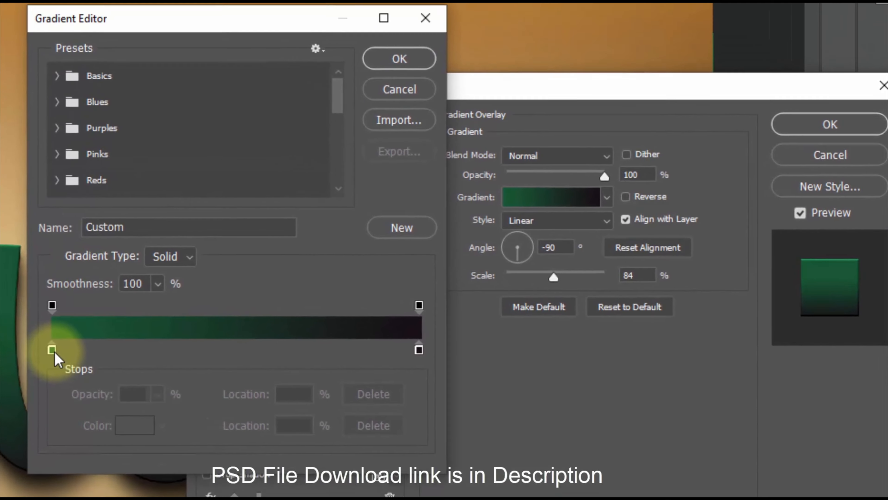
click(4, 322)
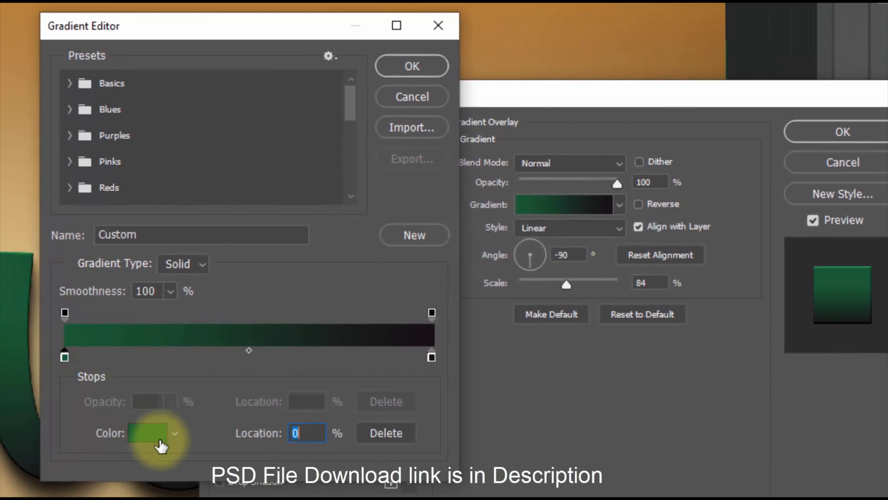
click(99, 404)
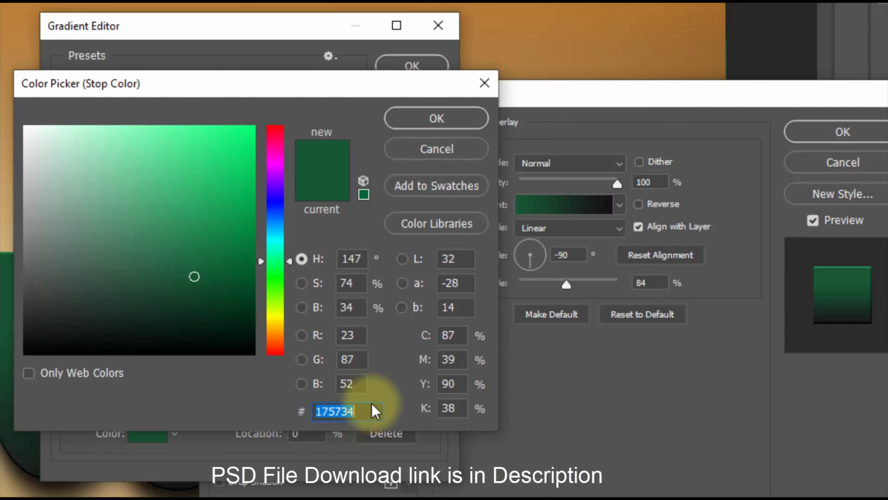
click(452, 118)
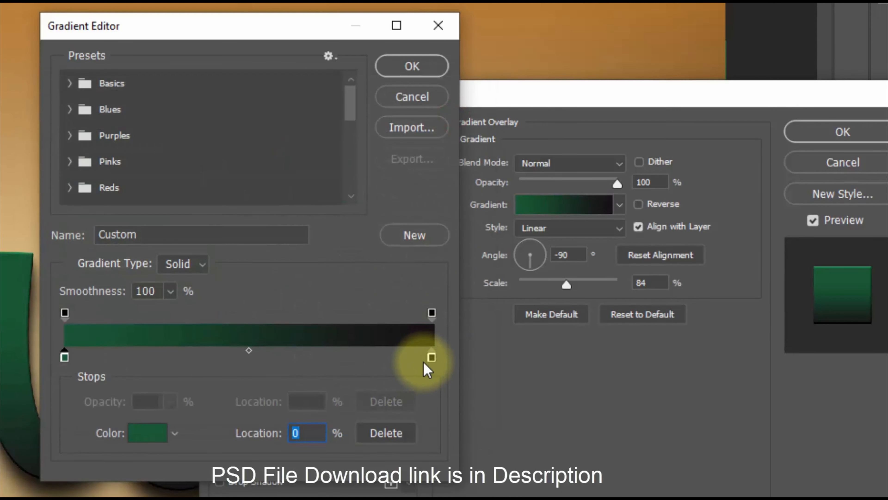
Step: Set the overlay gradient's end colour to 171015 and accept the gradient
click(431, 357)
click(150, 433)
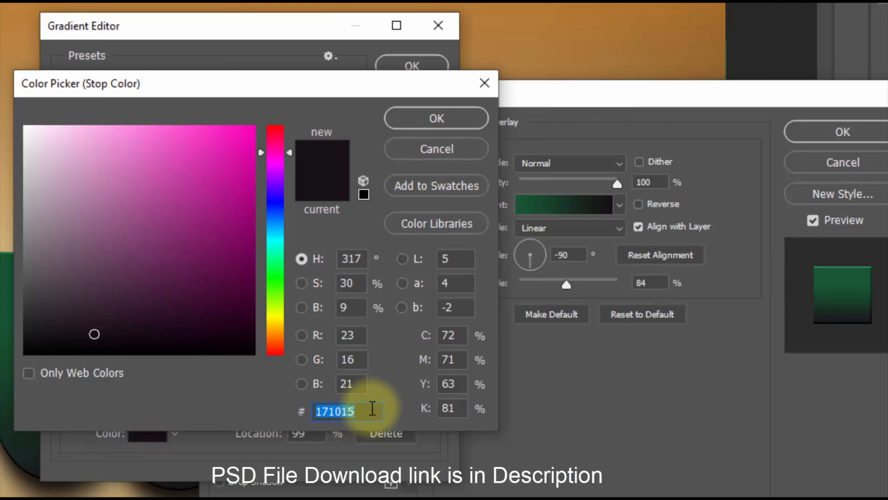
click(438, 117)
click(412, 65)
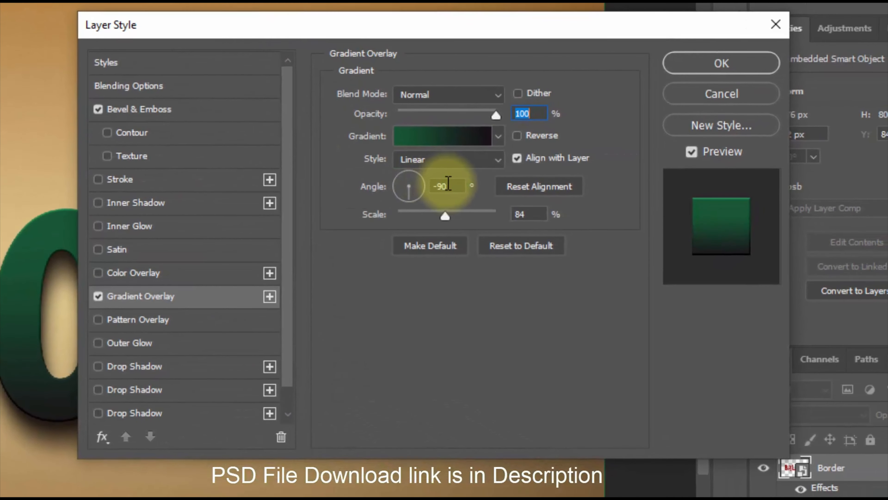
Step: Use a -90° angle and 84% scale for the linear Gradient Overlay and apply the layer style
click(448, 186)
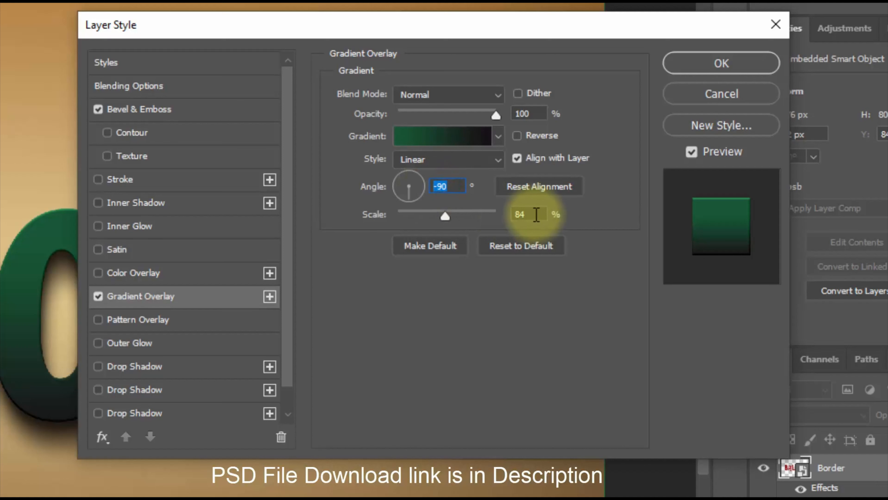
click(529, 214)
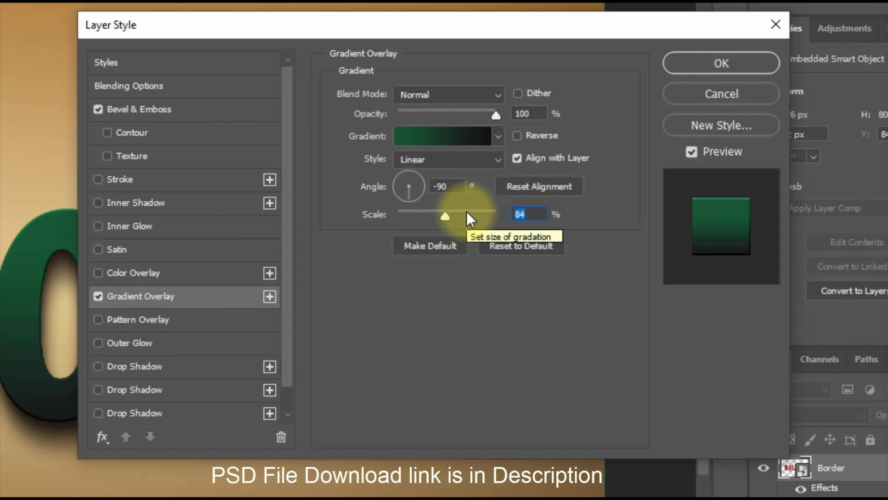
click(680, 63)
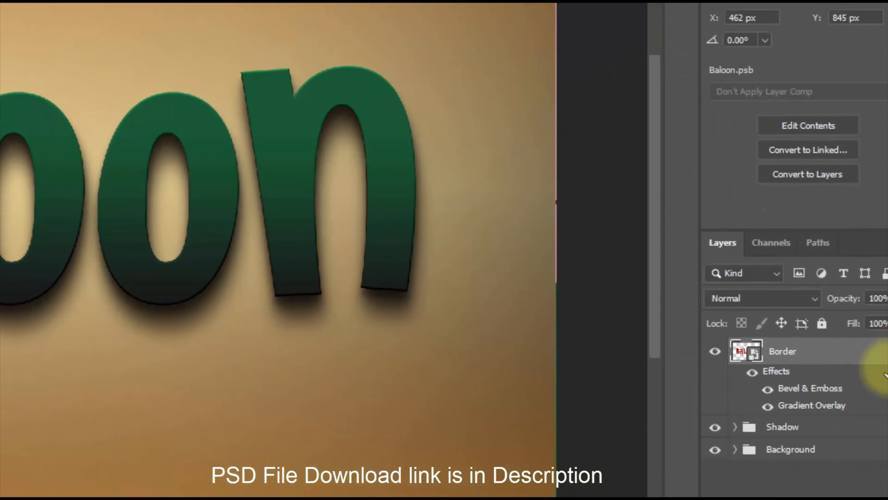
Step: Collapse the Border layer's effects and duplicate the layer with the repeated last transform until Border copy 26 exists
click(886, 351)
key(ctrl+shift+alt+t)
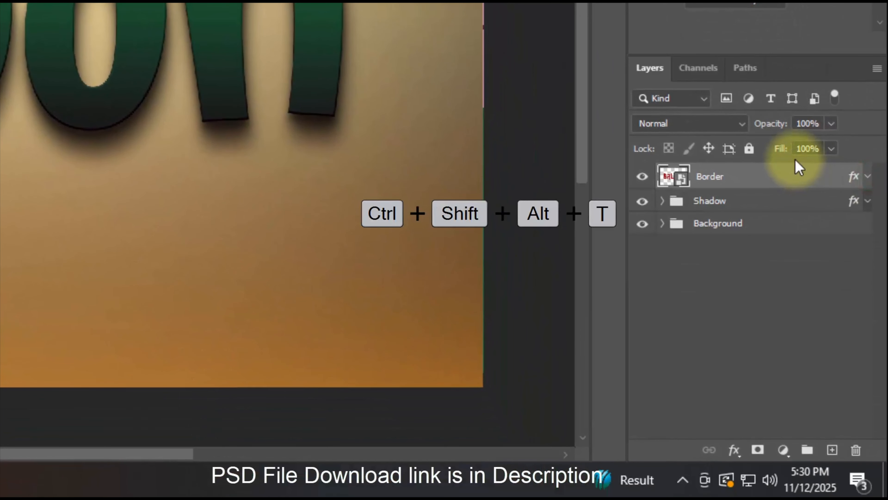
key(ctrl+shift+alt+t)
key(ctrl+shift+alt+t)
key(ctrl+shift+alt+t)
key(ctrl+shift+alt+t)
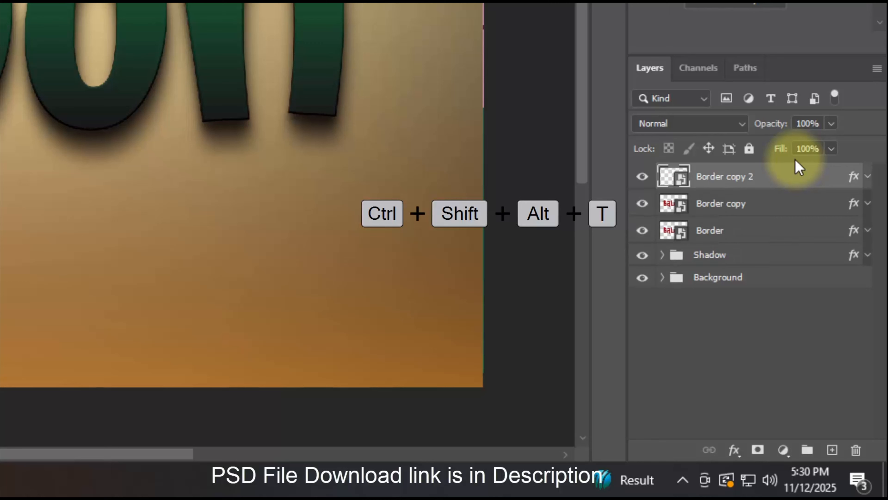
key(ctrl+shift+alt+t)
key(ctrl+shift+alt+t)
key(ctrl+shift+alt+t)
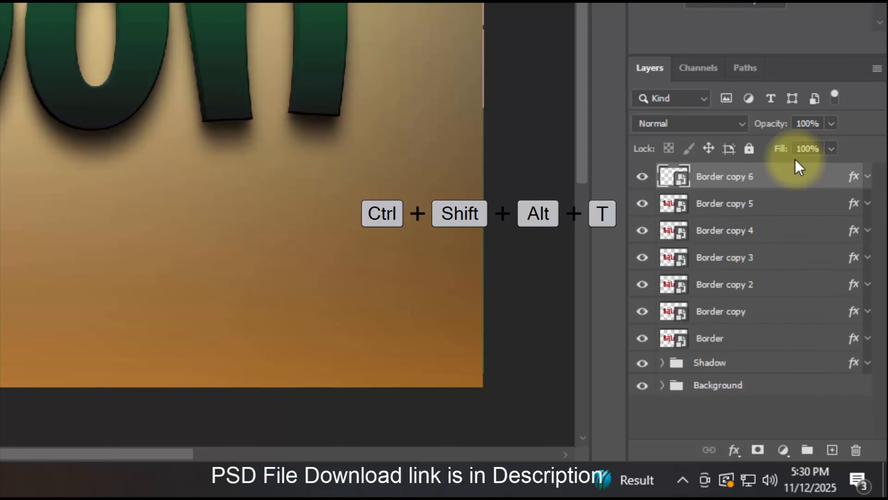
key(ctrl+shift+alt+t)
key(ctrl+shift+alt+t)
key(ctrl+shift+alt+t)
key(ctrl+shift+alt+t)
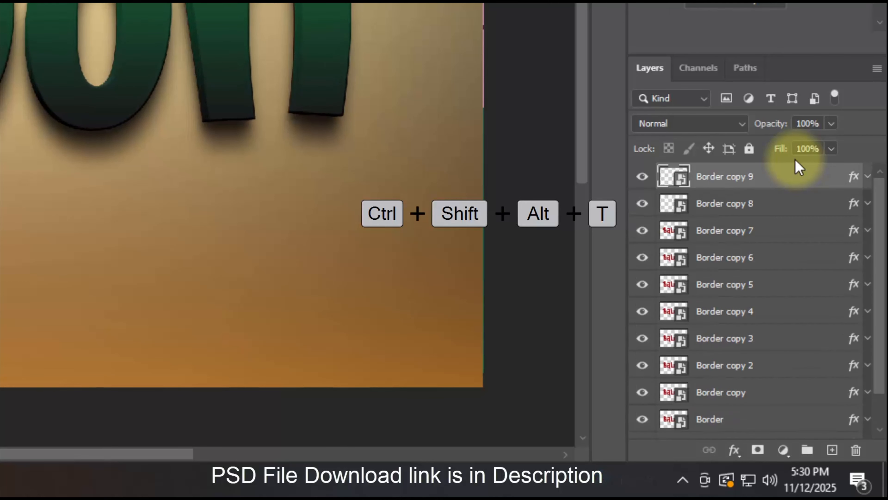
key(ctrl+shift+alt+t)
key(ctrl+shift+alt+t)
key(ctrl+shift+alt+t)
key(ctrl+shift+alt+t)
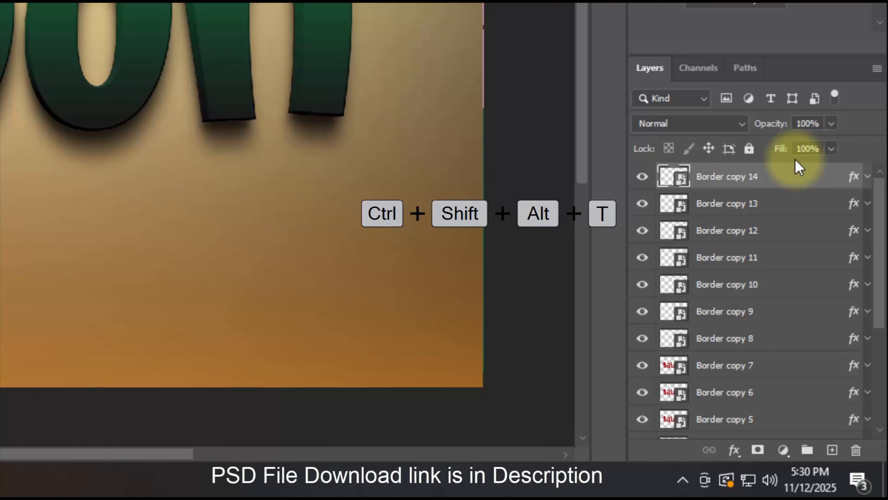
key(ctrl+shift+alt+t)
key(ctrl+shift+alt+t)
key(ctrl+shift+alt+t)
key(ctrl+shift+alt+t)
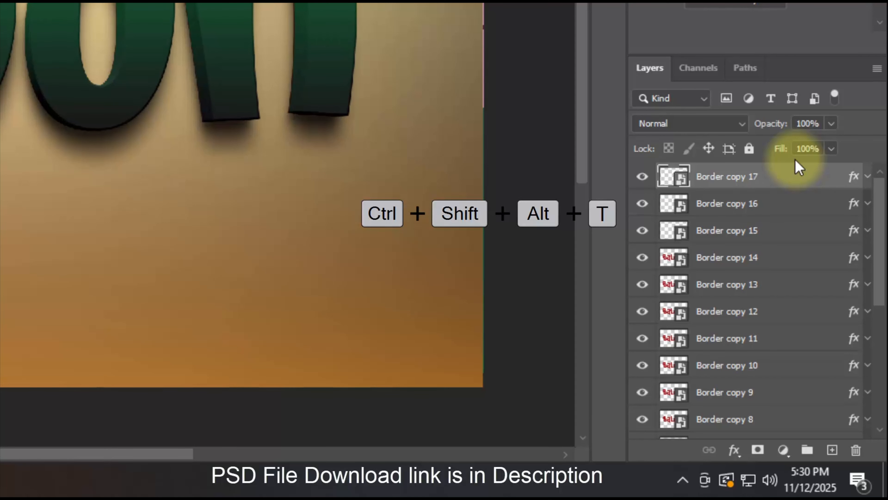
key(ctrl+shift+alt+t)
key(ctrl+shift+alt+t)
key(ctrl+shift+alt+t)
key(ctrl+shift+alt+t)
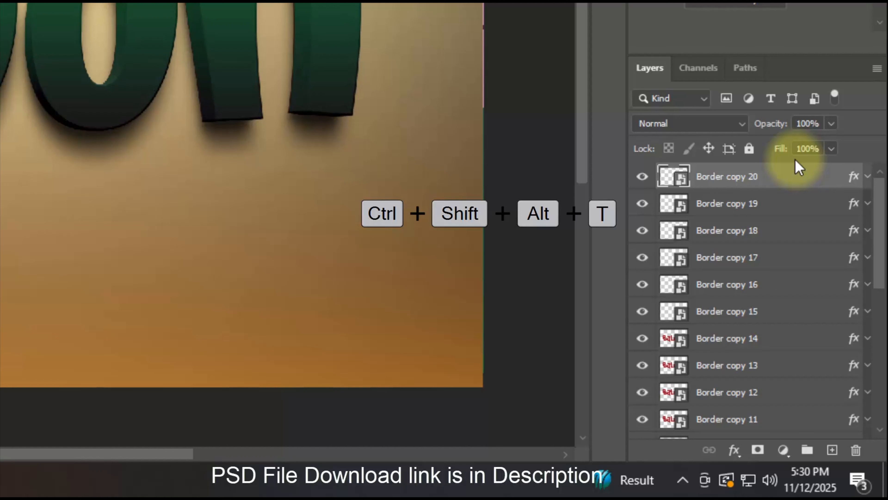
key(ctrl+shift+alt+t)
key(ctrl+shift+alt+t)
key(ctrl+shift+alt+t)
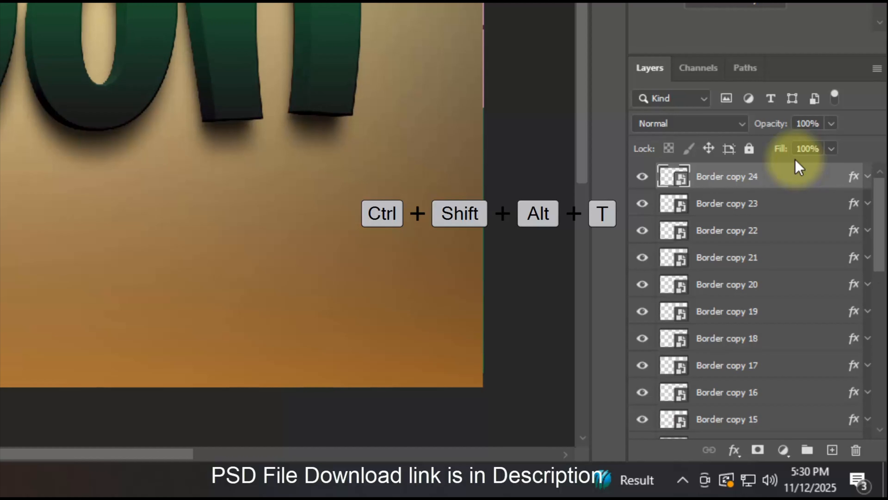
Step: Hide Border copy 26 and group the layers from Border copy 25 down to Border as "Border"
click(643, 177)
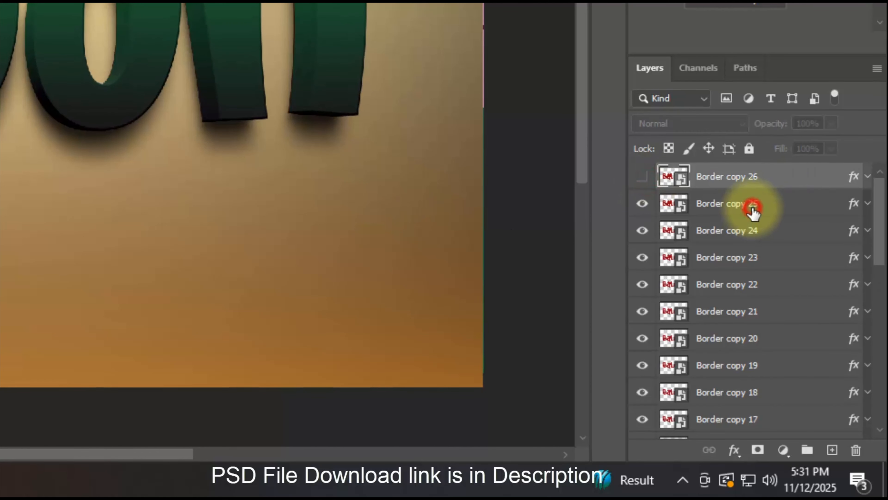
click(752, 206)
scroll(749, 364, down, 8)
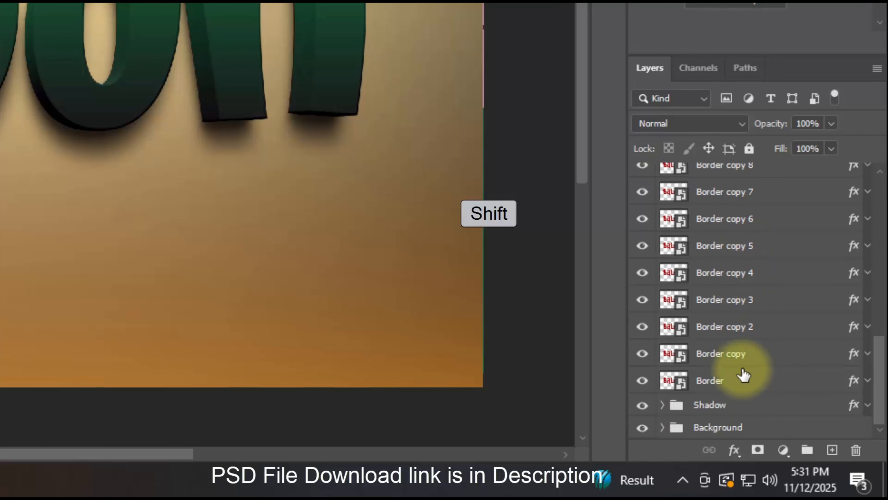
shift+click(741, 377)
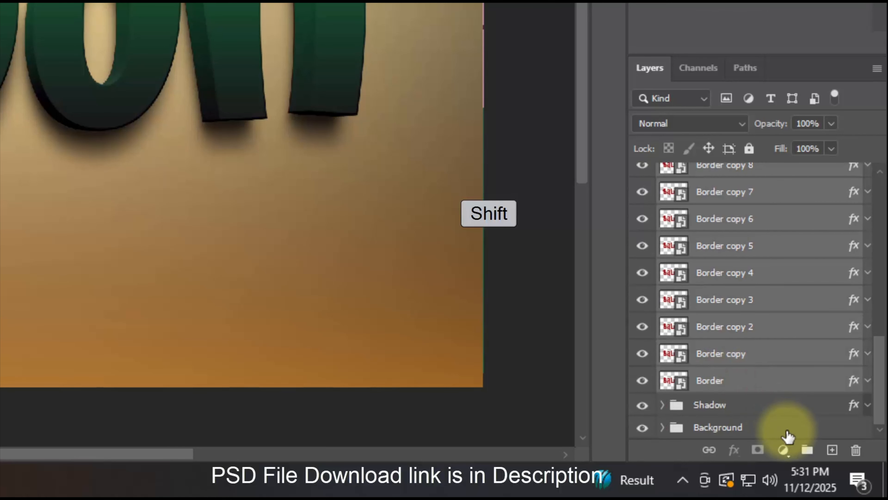
click(804, 449)
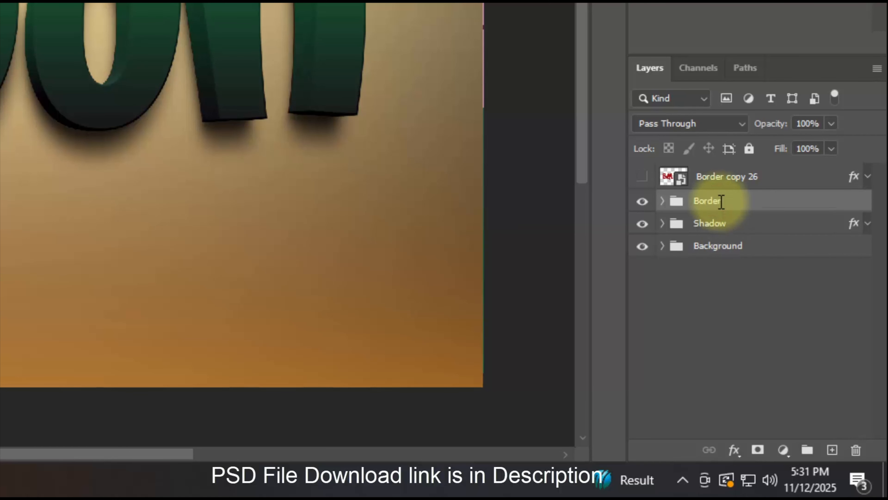
Step: Add an Inner Bevel to the Border group with 115% depth, 68 px size and 10 px soften
click(734, 449)
click(753, 278)
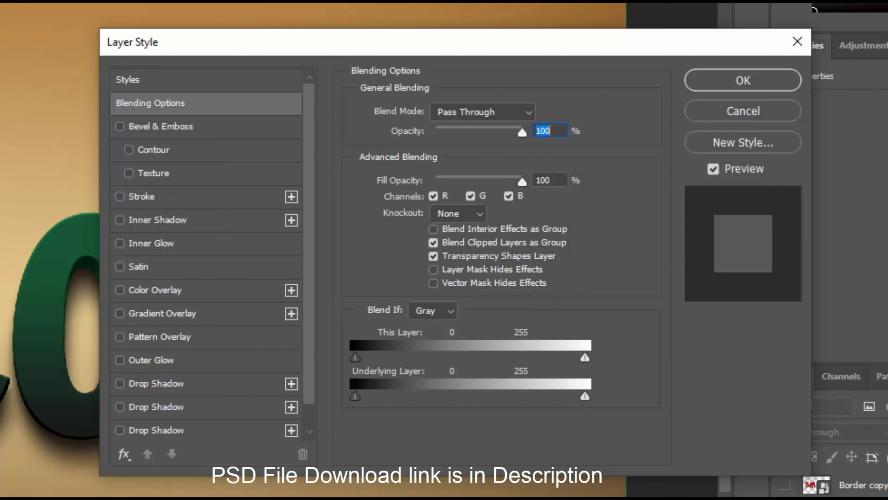
click(561, 180)
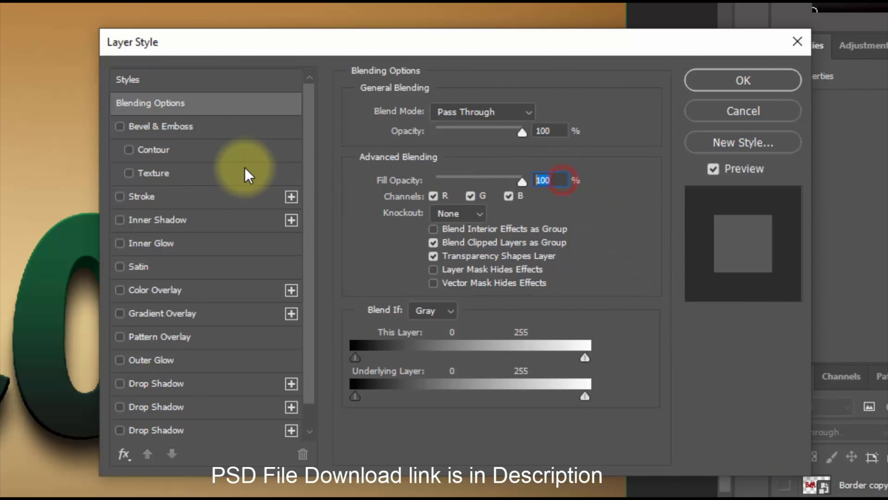
click(197, 127)
click(541, 150)
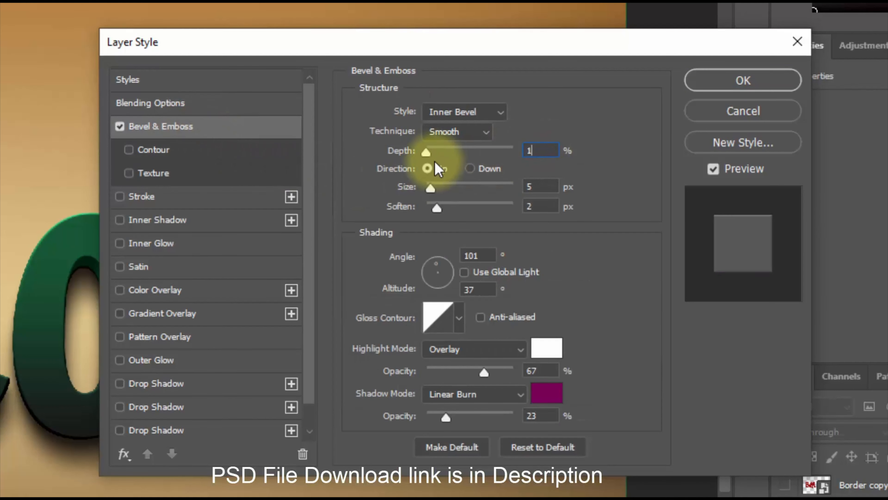
click(554, 186)
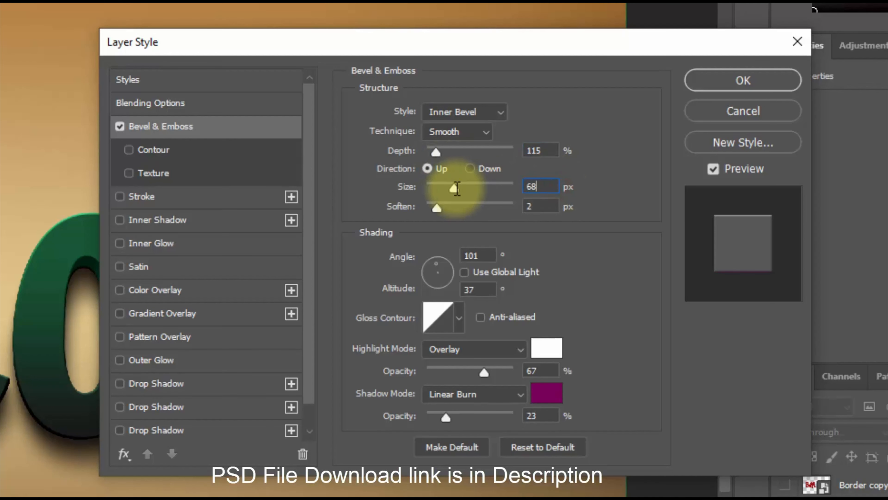
click(552, 202)
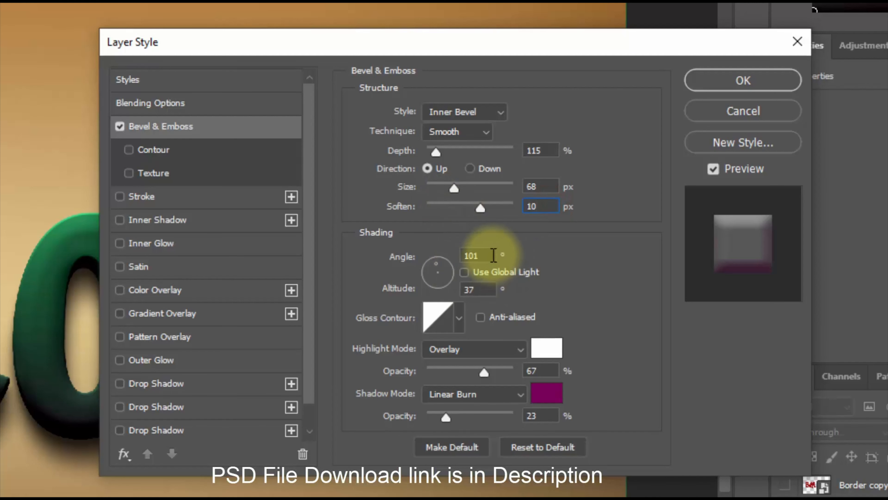
Step: Keep the group bevel's angle at 101° and altitude at 37°, and set its gloss contour to Rounded Steps
click(489, 255)
click(476, 288)
click(443, 315)
click(629, 55)
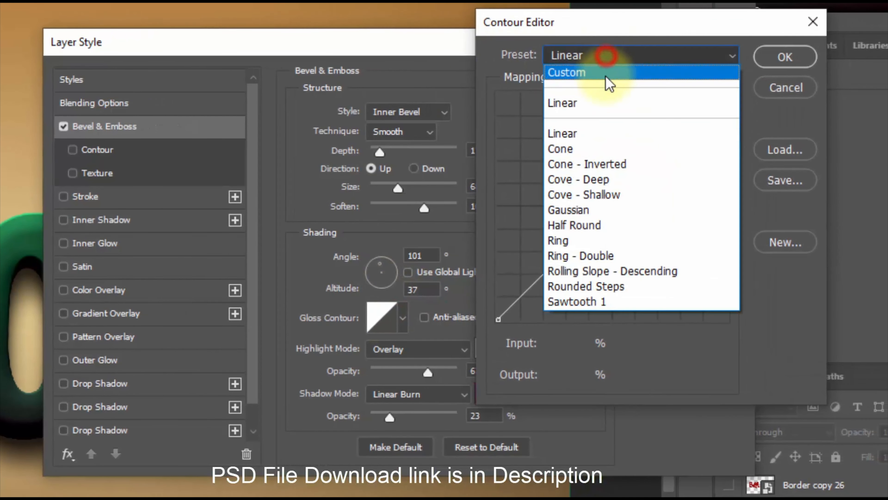
click(616, 285)
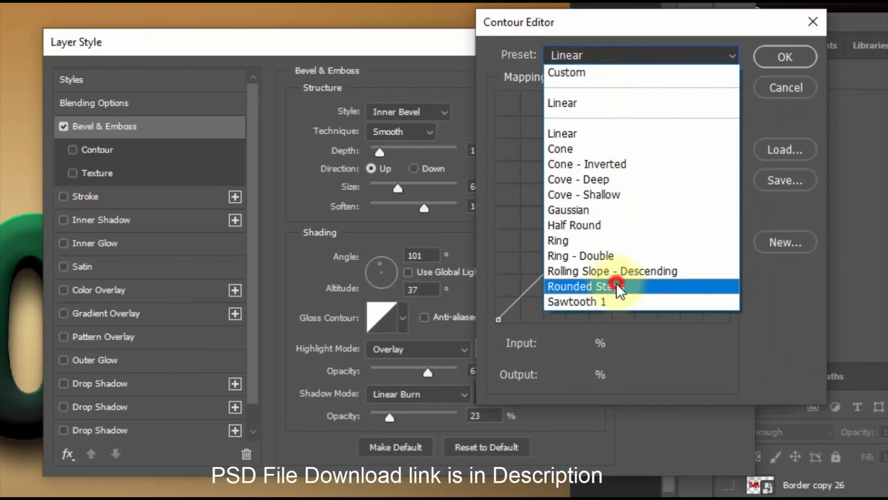
click(775, 67)
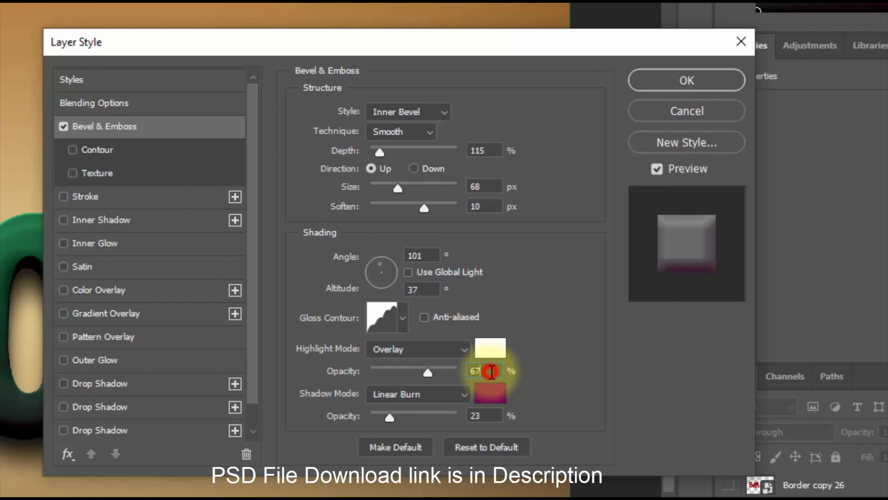
Step: Set the Border group bevel's highlight opacity to 41% and its highlight colour to #da120e
double_click(491, 372)
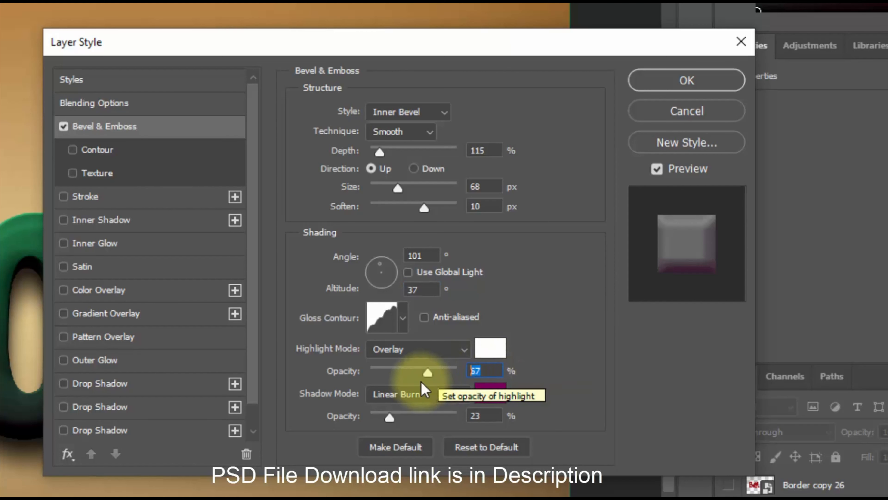
text(9)
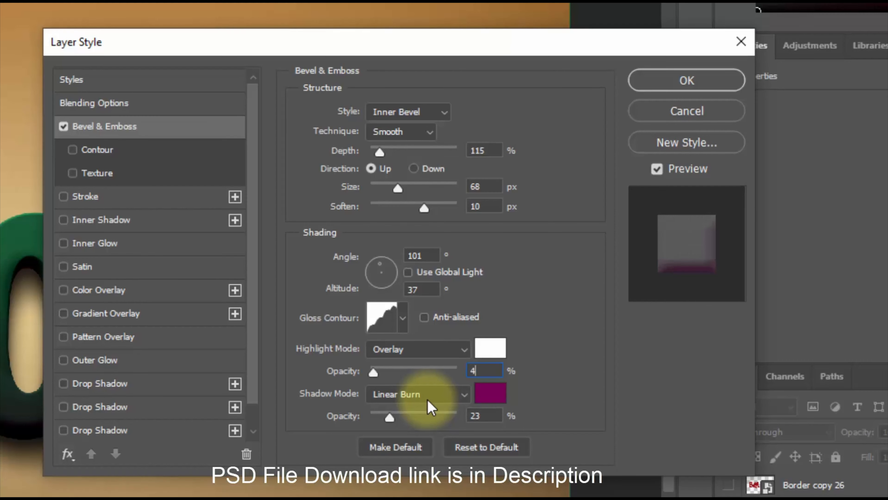
text(1)
click(496, 350)
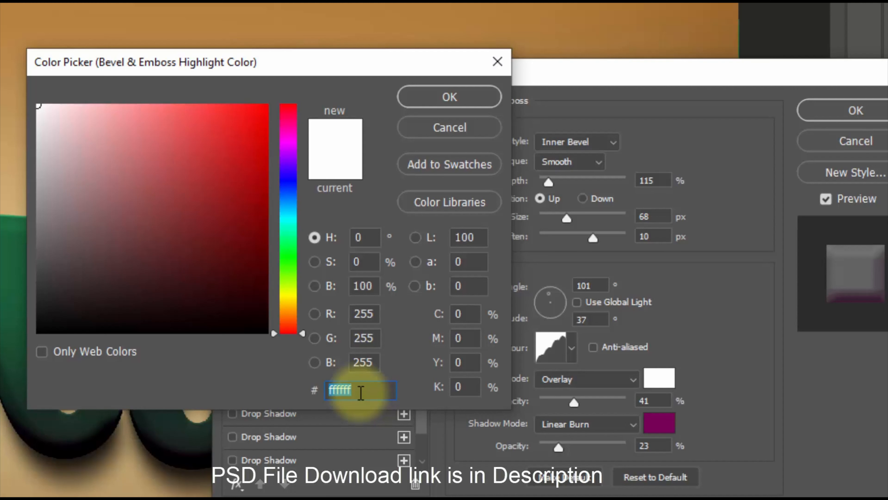
text(da)
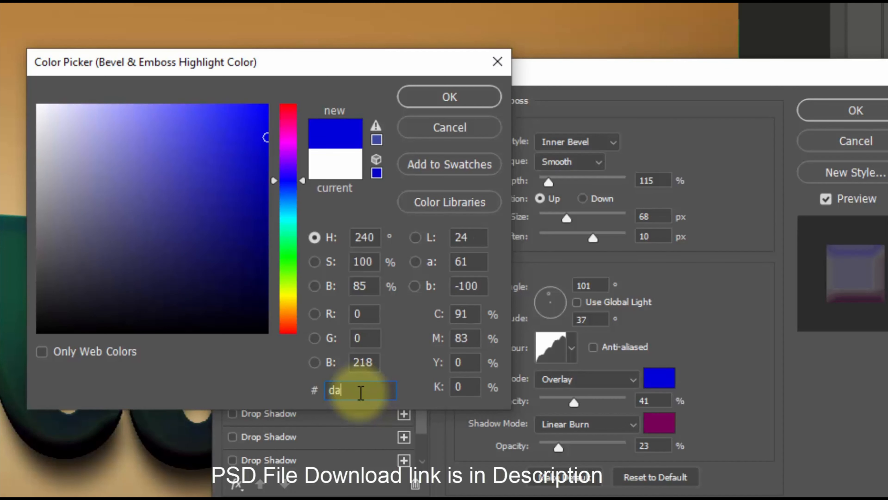
text(120e)
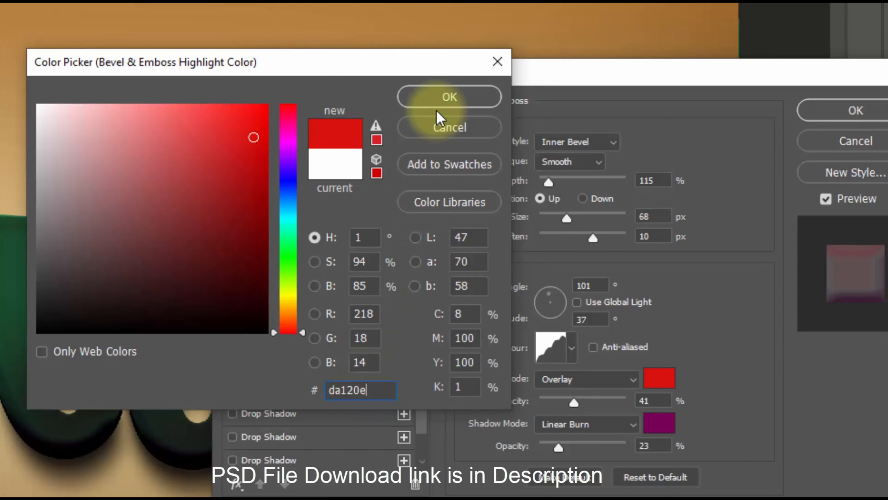
click(441, 100)
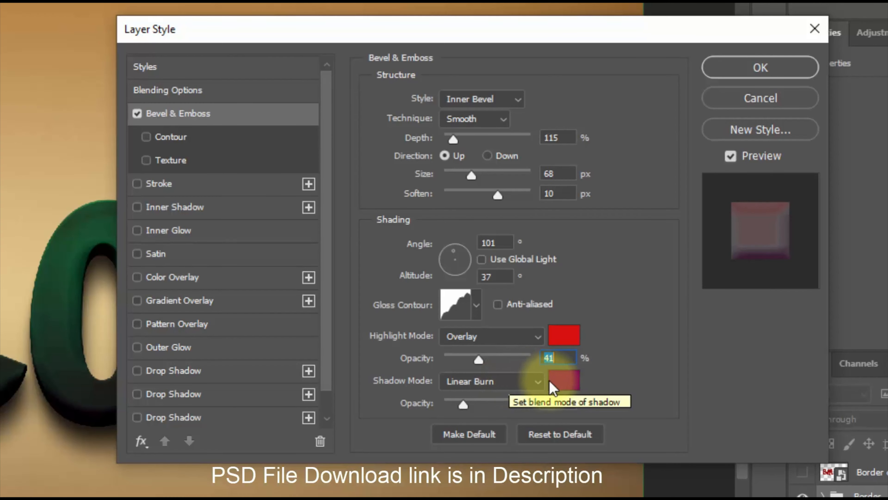
Step: Set the Border group bevel's shadow colour to #7cff07 and its shadow opacity to 11%
click(570, 379)
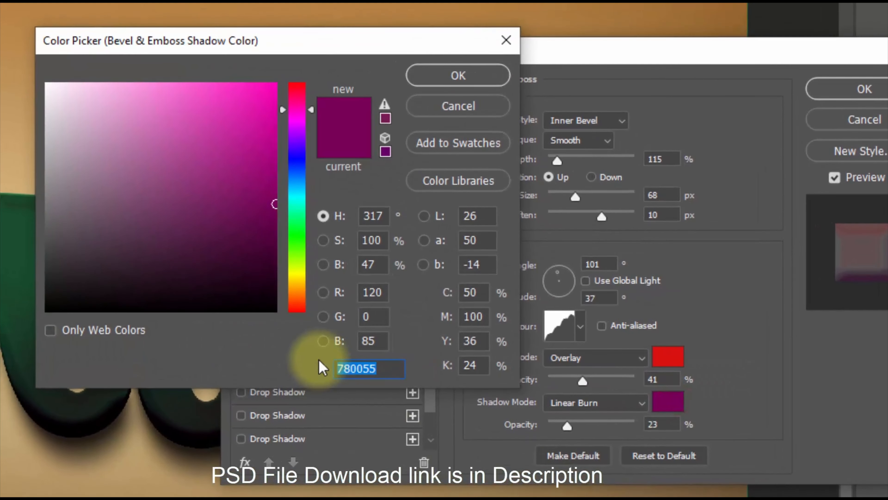
text(7)
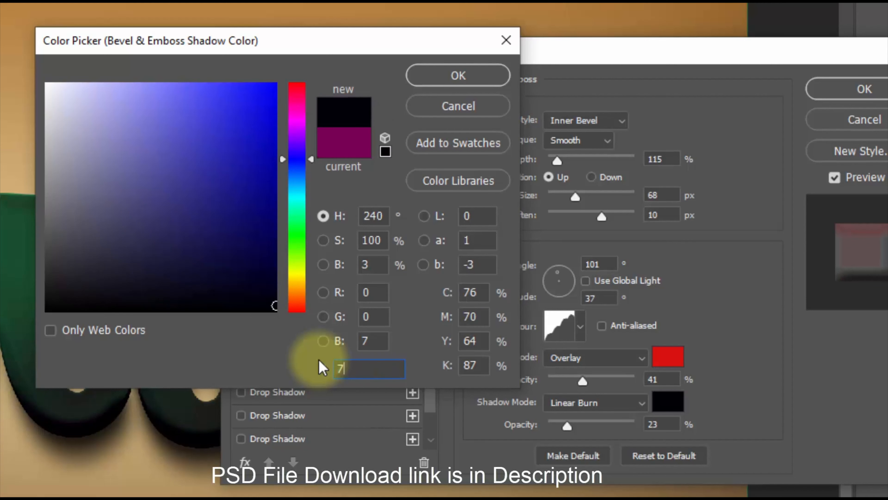
text(cff07)
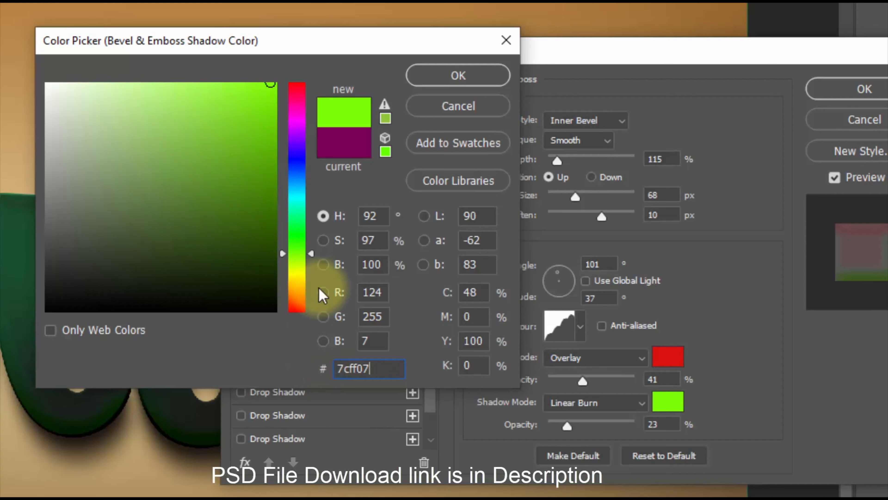
click(469, 78)
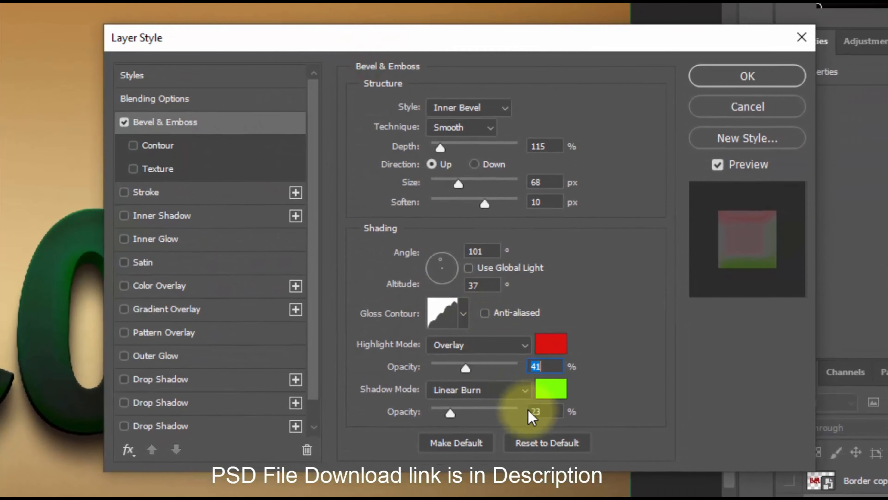
click(579, 415)
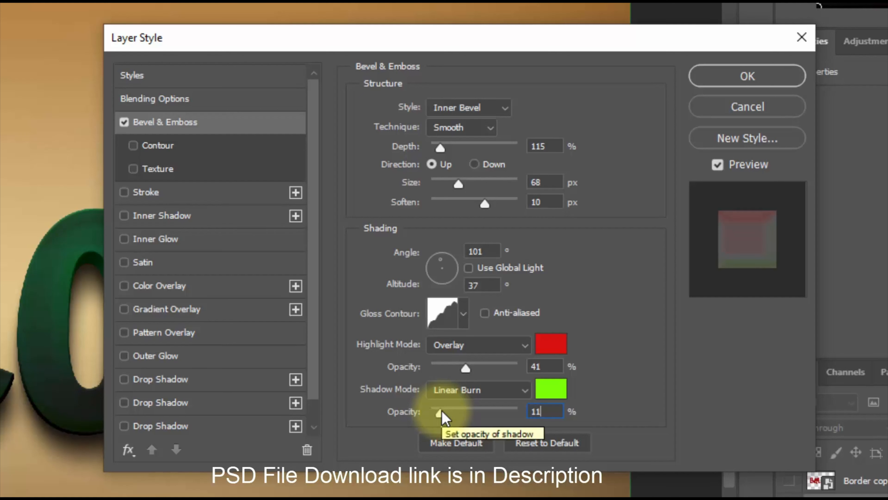
Step: Add a Color Overlay to the Border group in Screen mode with colour #ff471c at 32% opacity, and apply the style
click(197, 285)
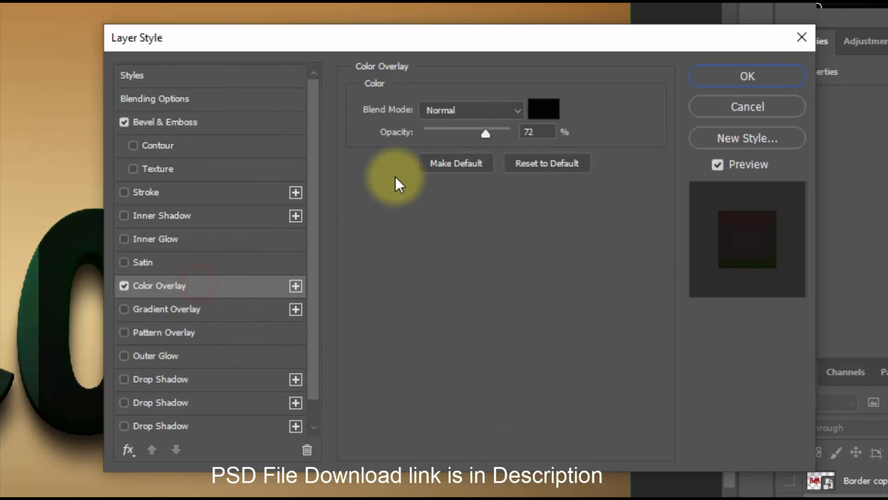
click(458, 114)
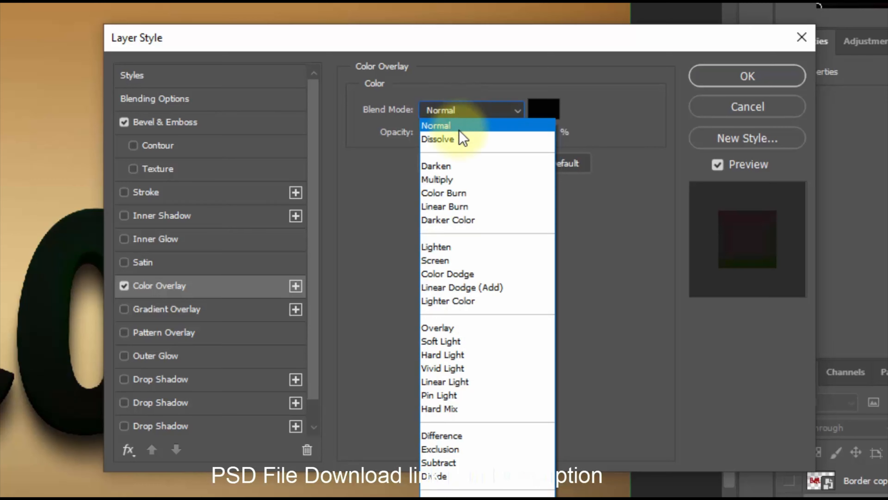
click(460, 260)
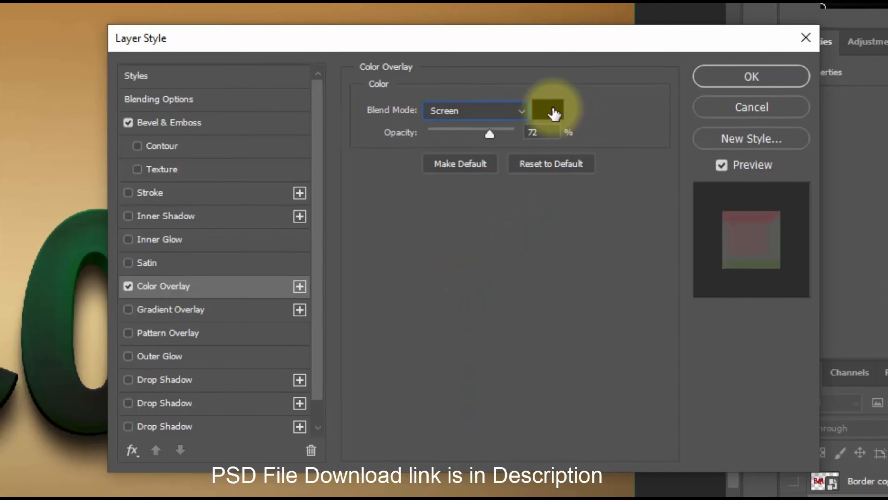
click(555, 113)
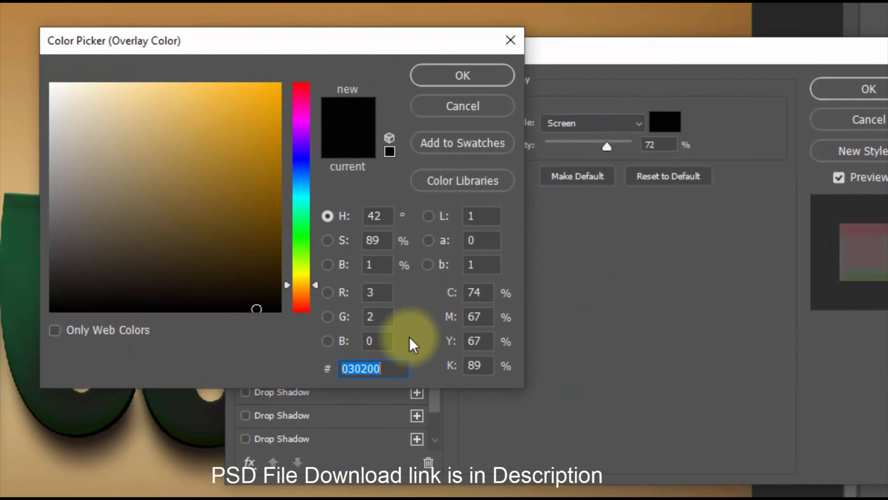
text(ff471c)
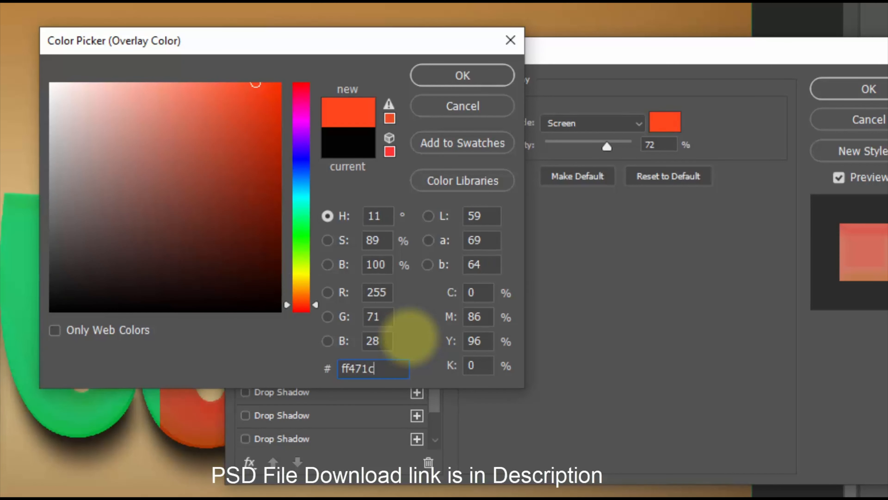
click(479, 77)
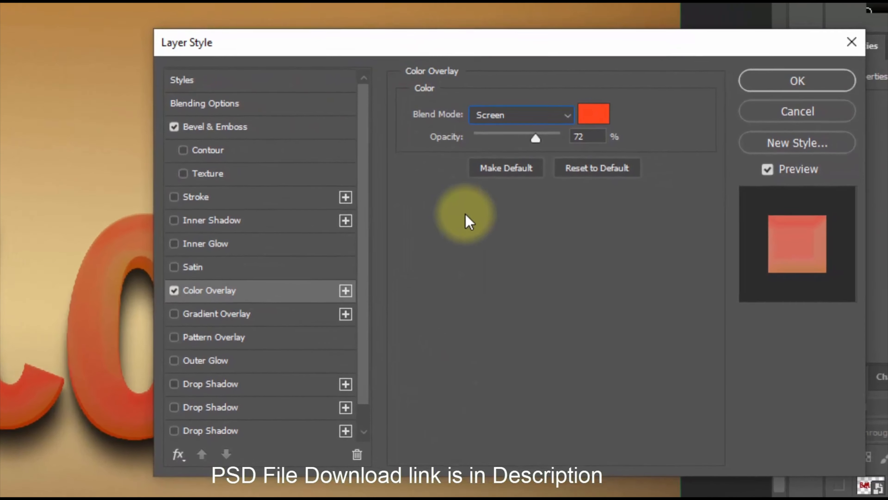
double_click(542, 132)
text(32)
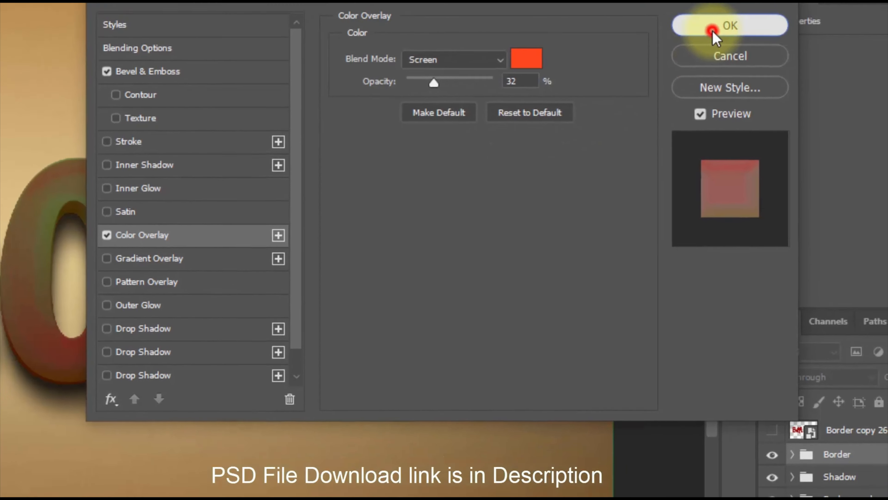
click(741, 78)
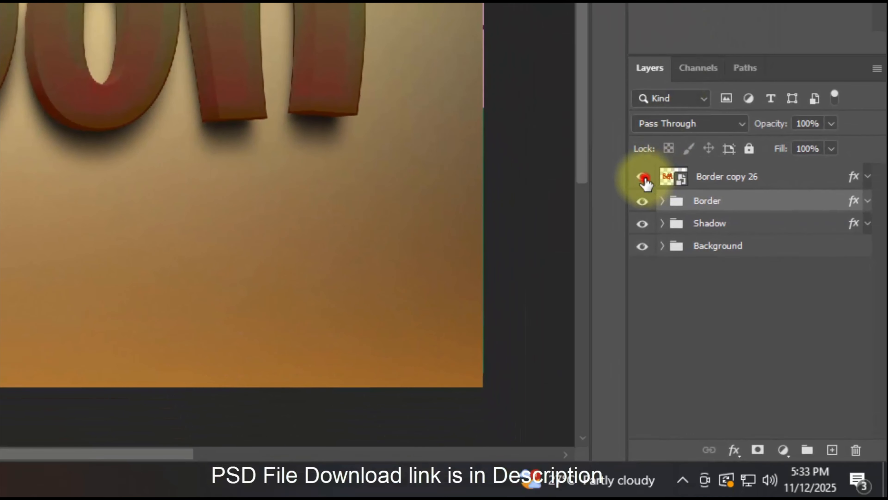
Step: Show the hidden Border copy 26 layer, clear its layer style and rename it "Surface"
click(643, 176)
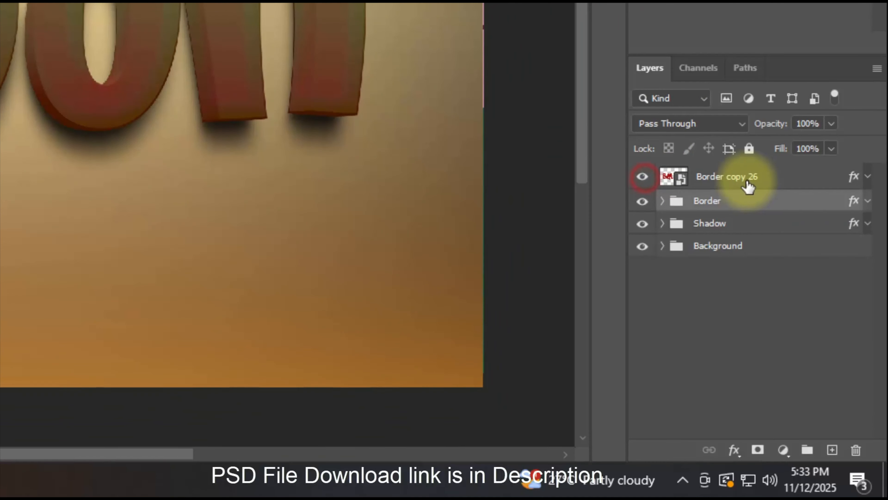
click(776, 179)
right_click(777, 179)
click(644, 182)
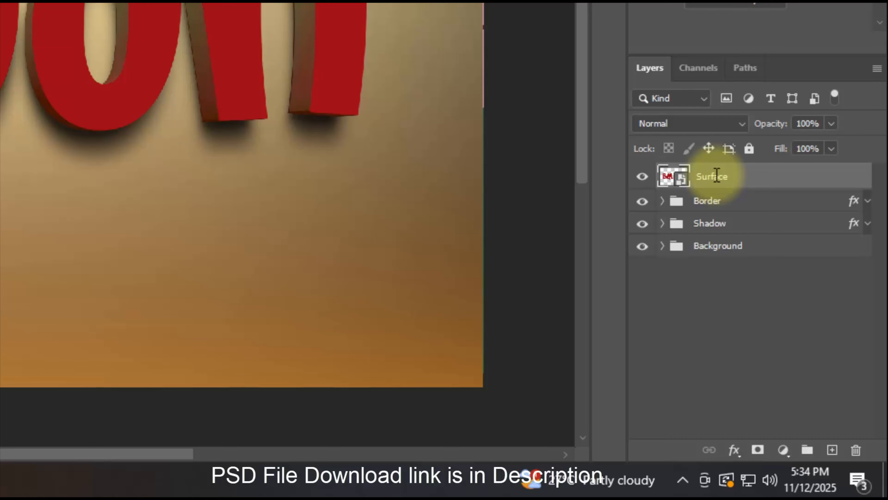
Step: Add an Inner Bevel to the Surface layer with 157% depth, 106 px size and 2 px soften
click(734, 450)
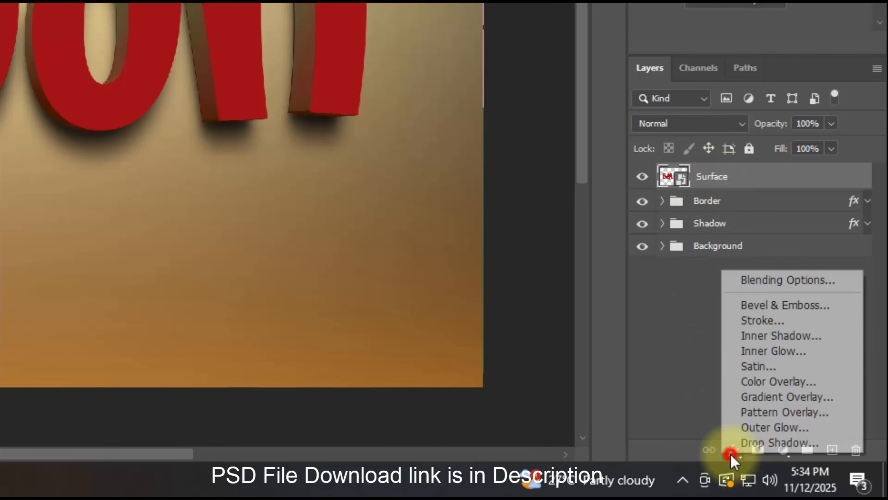
click(743, 285)
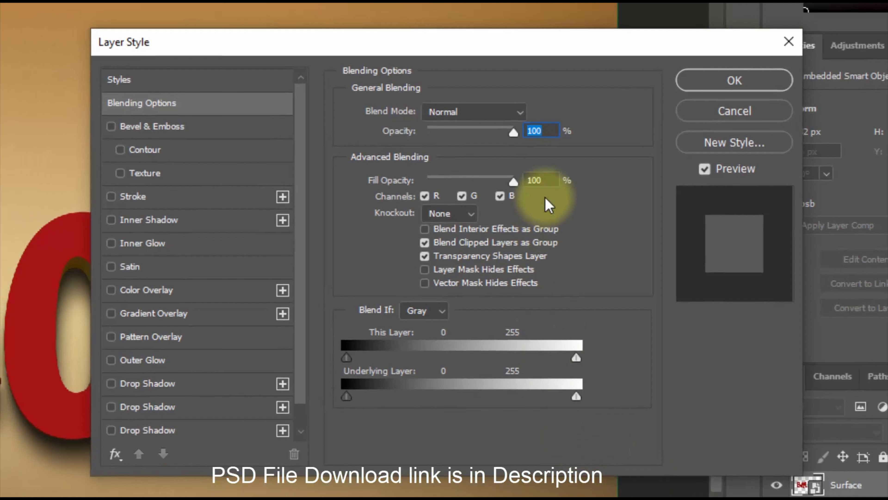
click(528, 150)
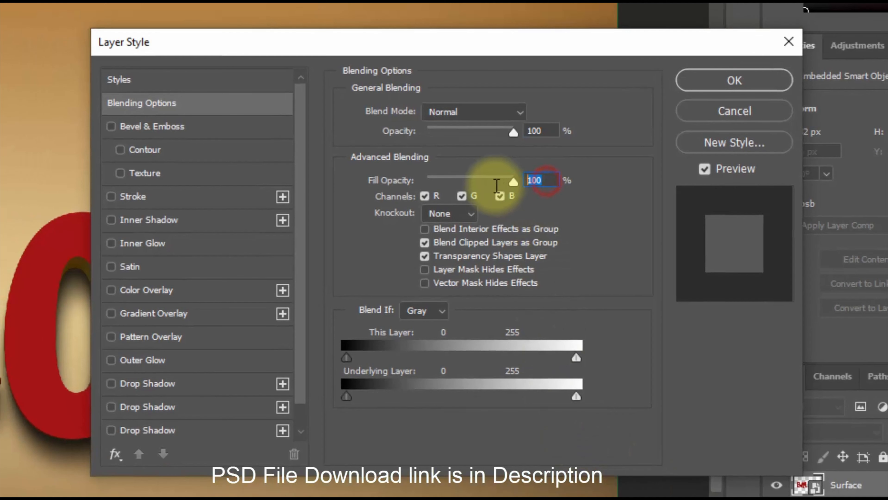
click(212, 126)
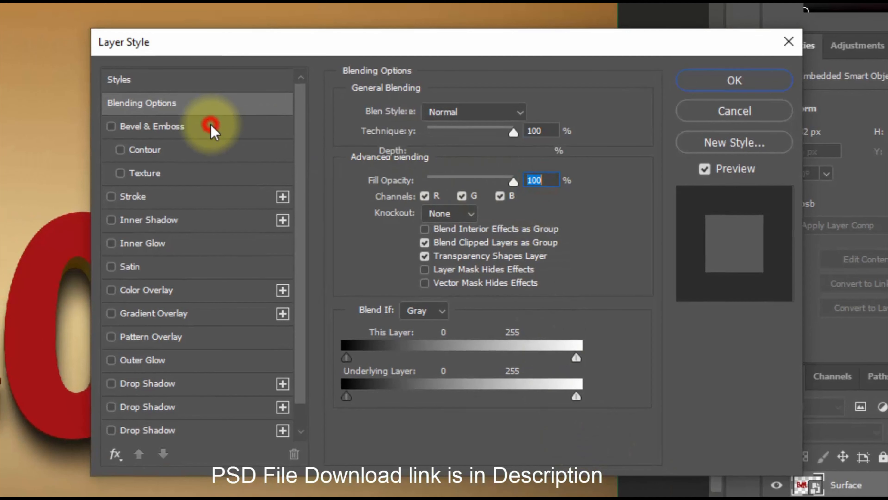
click(540, 149)
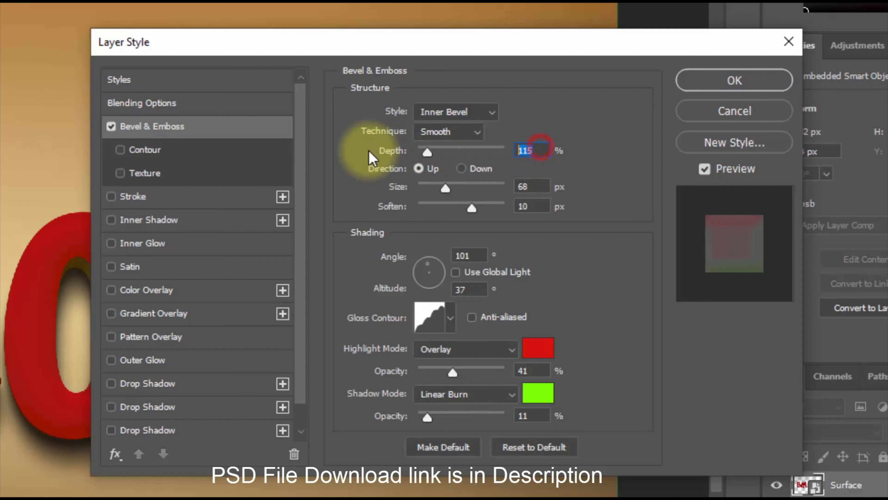
text(157)
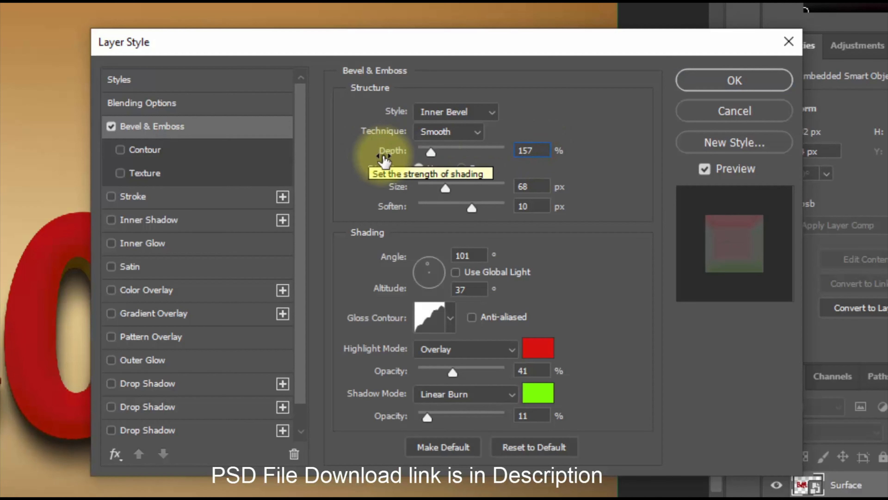
click(546, 184)
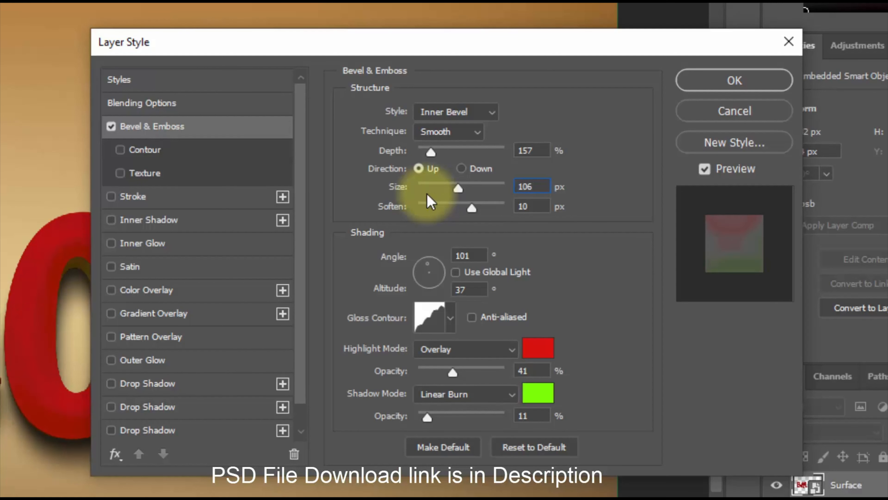
click(529, 207)
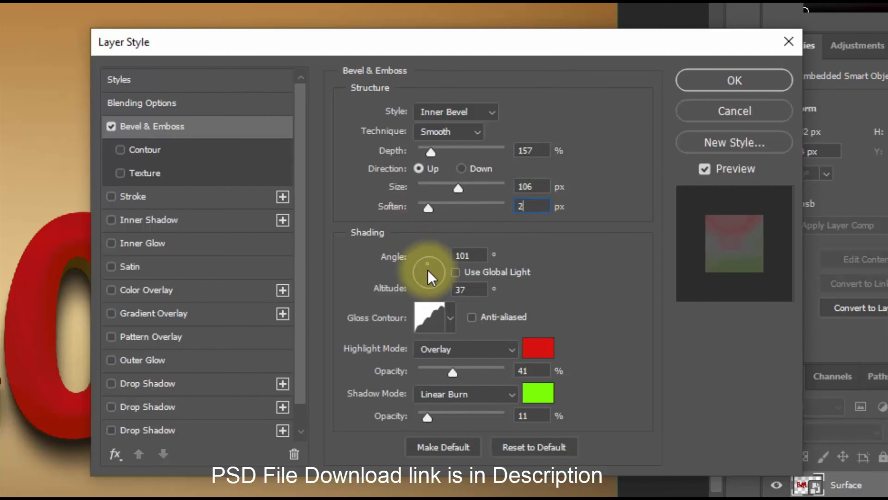
Step: Change the gloss contour of the Surface layer's bevel to the Linear preset
click(431, 313)
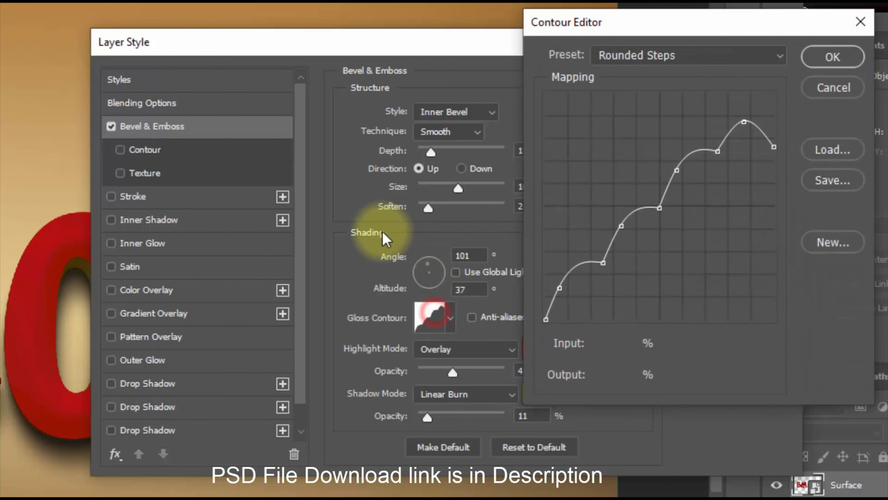
click(617, 55)
click(624, 131)
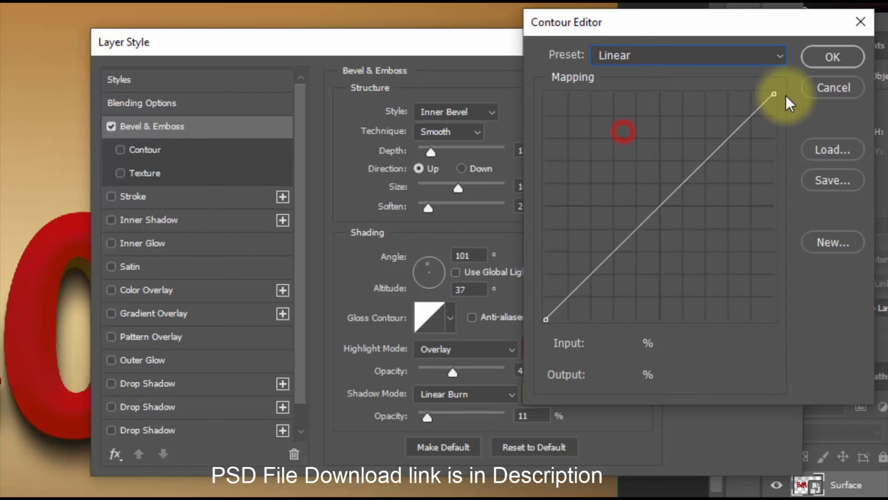
click(825, 58)
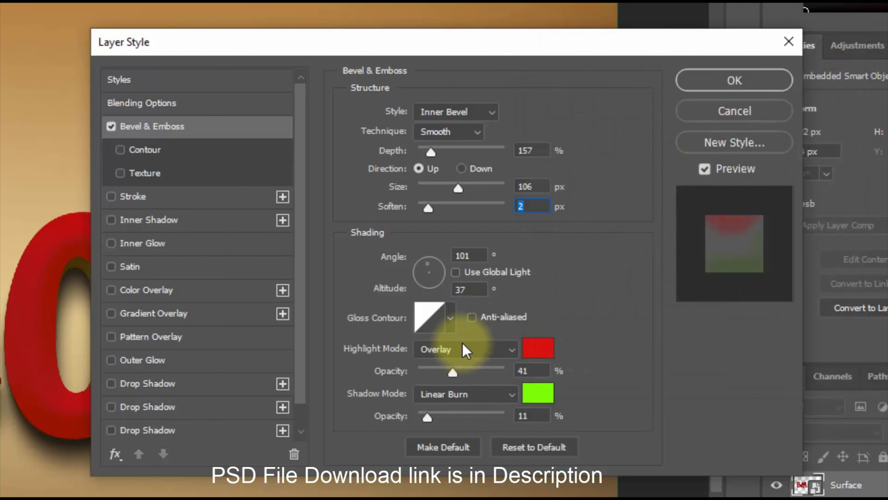
Step: Set the highlight colour of the Surface layer's bevel to white (#ffffff)
click(538, 348)
text(a85856)
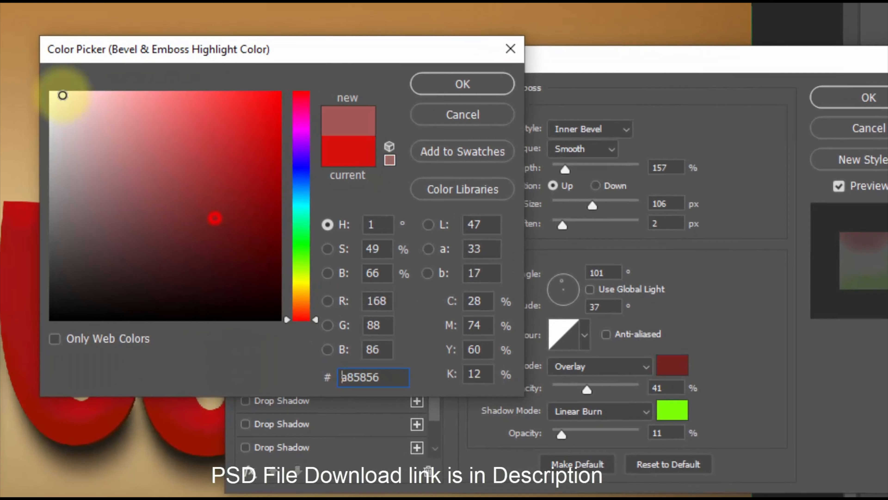
drag(62, 95, 43, 92)
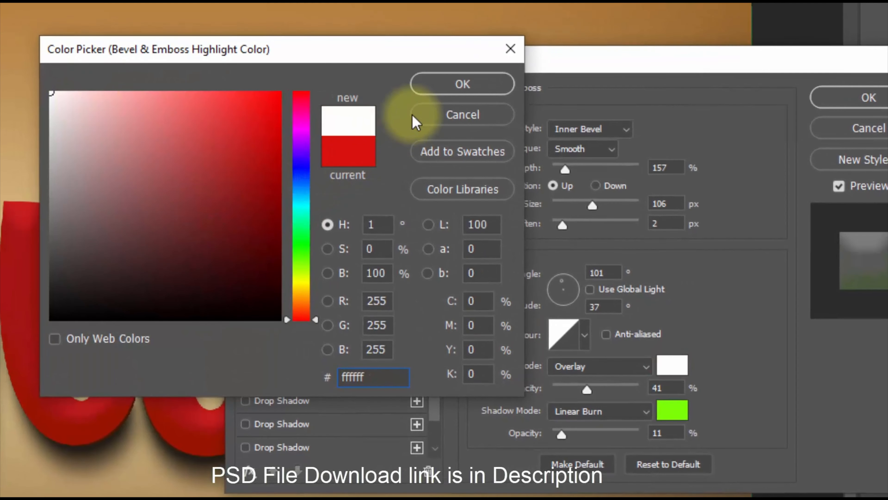
click(463, 84)
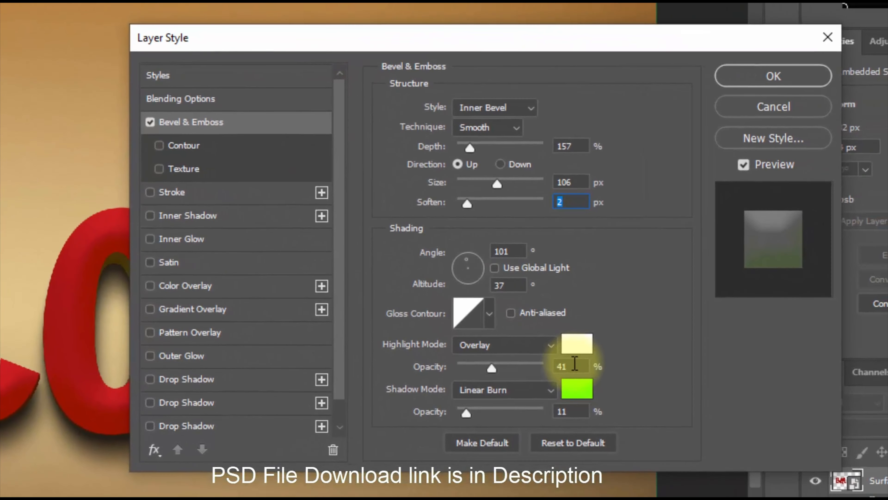
Step: Set the Surface layer's bevel highlight opacity to 67%, and its shadow to colour #250b1f at 23% opacity
double_click(668, 388)
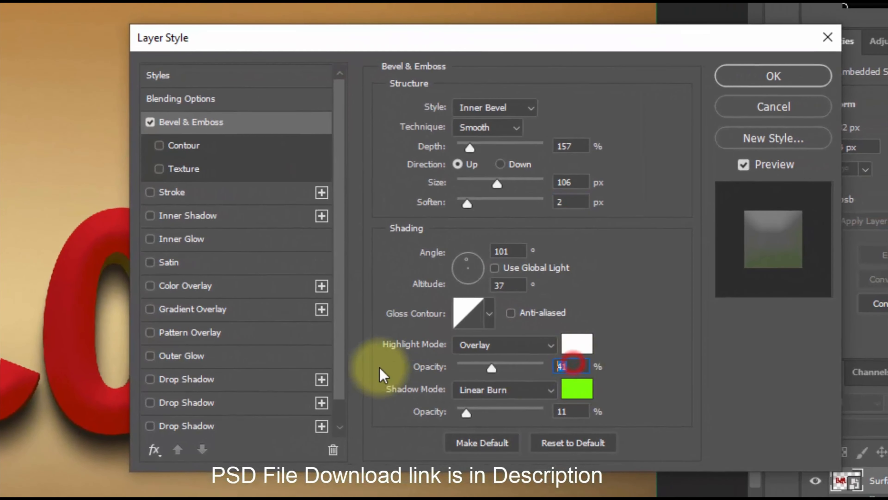
text(67)
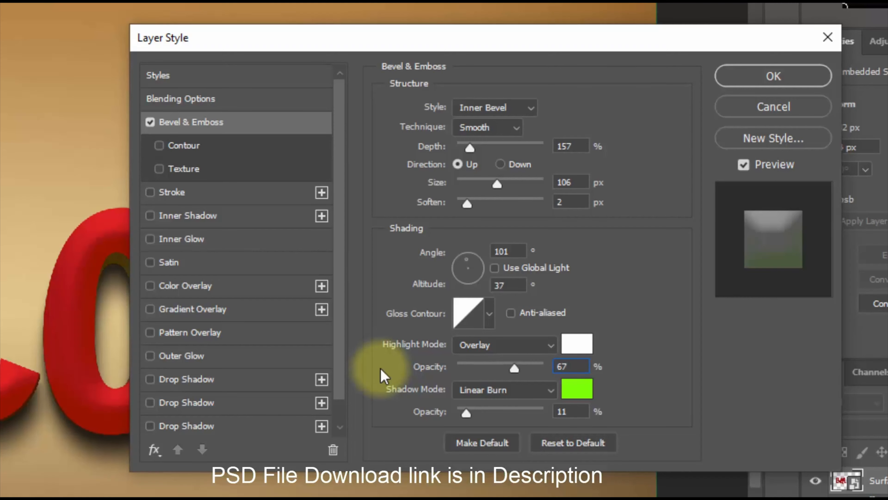
click(585, 391)
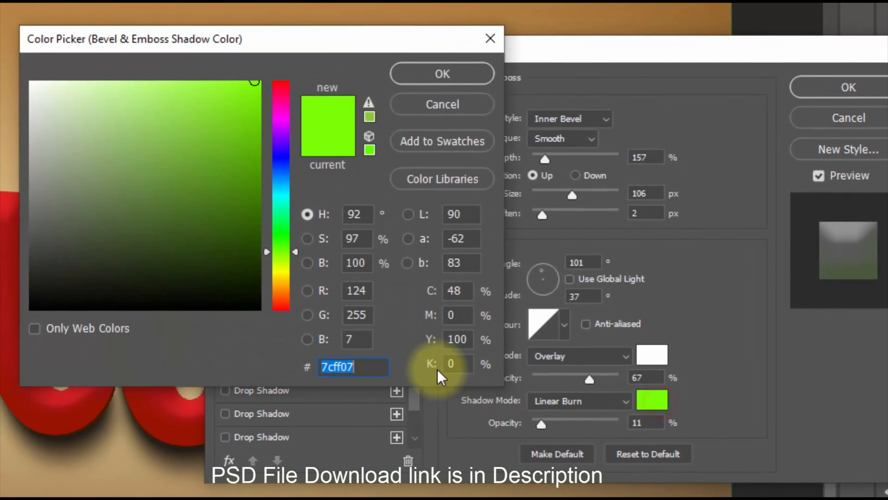
text(250b1f)
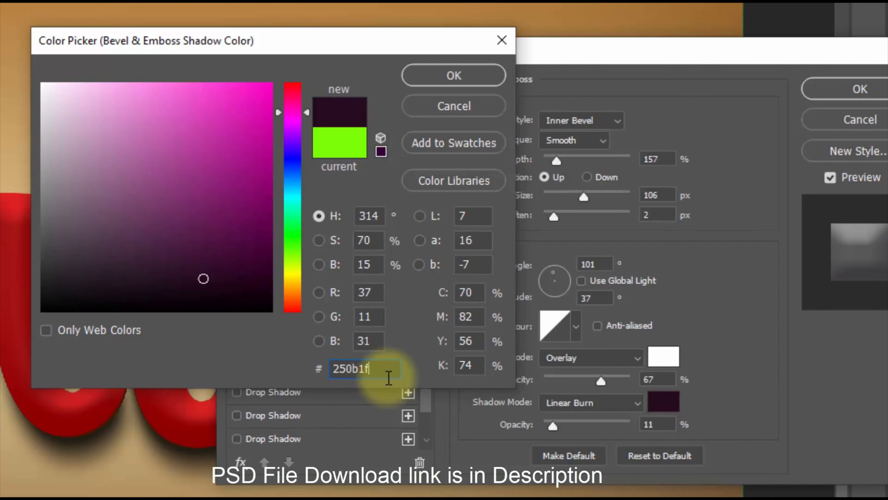
click(447, 80)
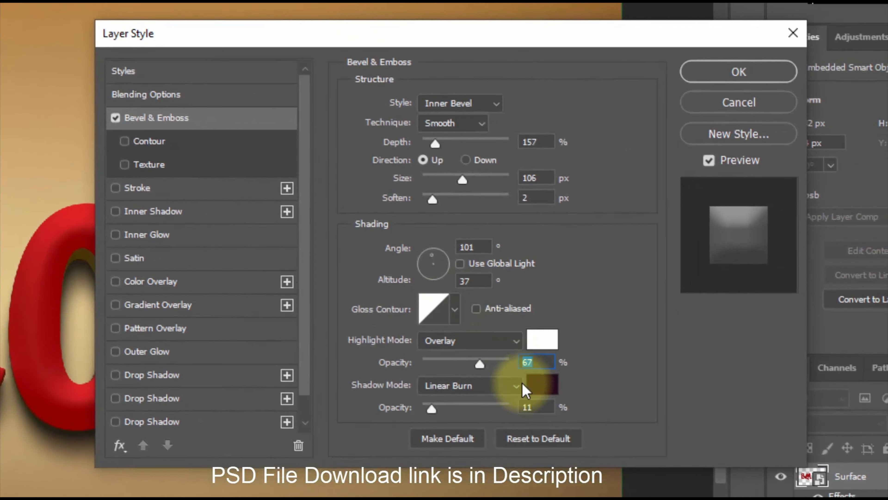
double_click(642, 422)
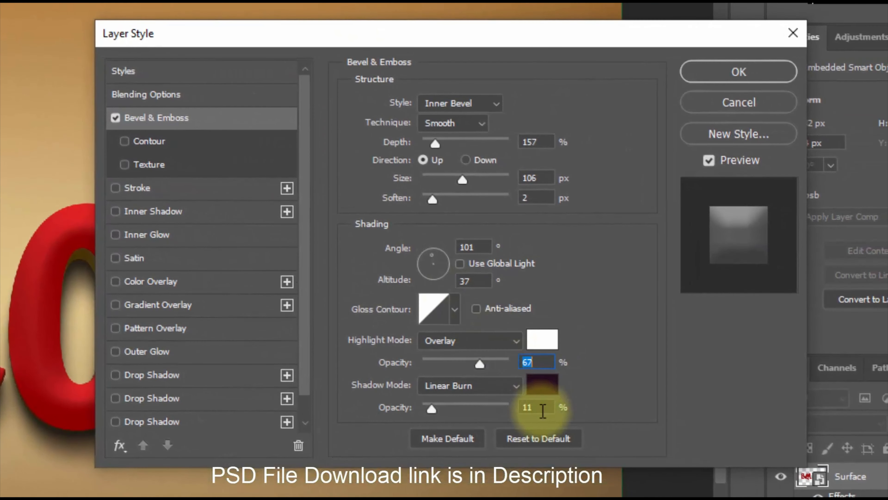
text(23)
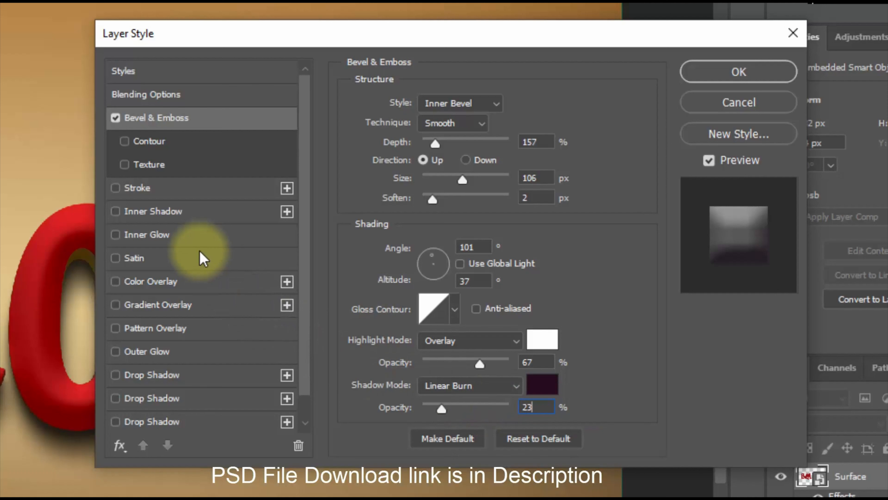
Step: Add an Inner Glow to the Surface layer in Overlay mode at 32% opacity, with 13% choke, 193 px size and 76% range
click(182, 235)
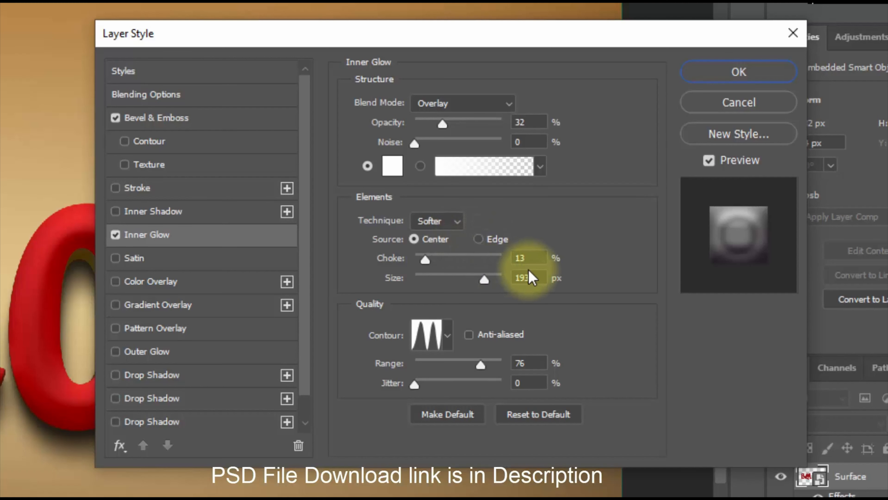
click(528, 258)
click(526, 278)
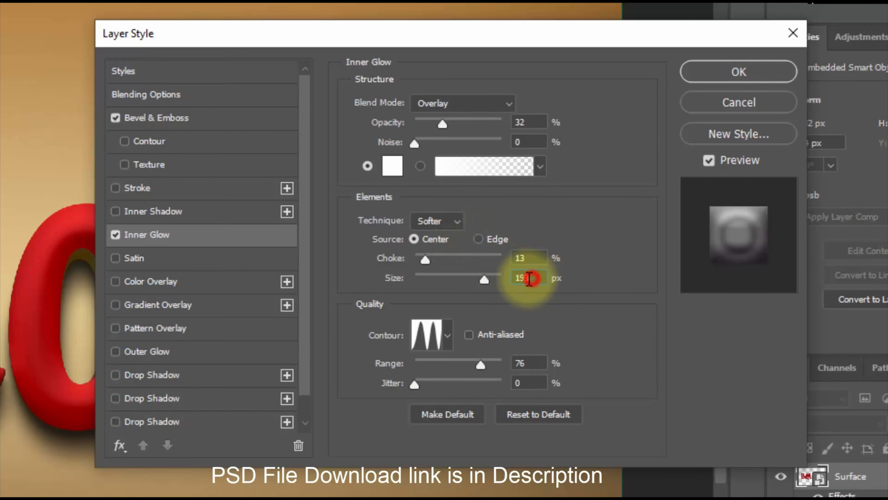
click(530, 363)
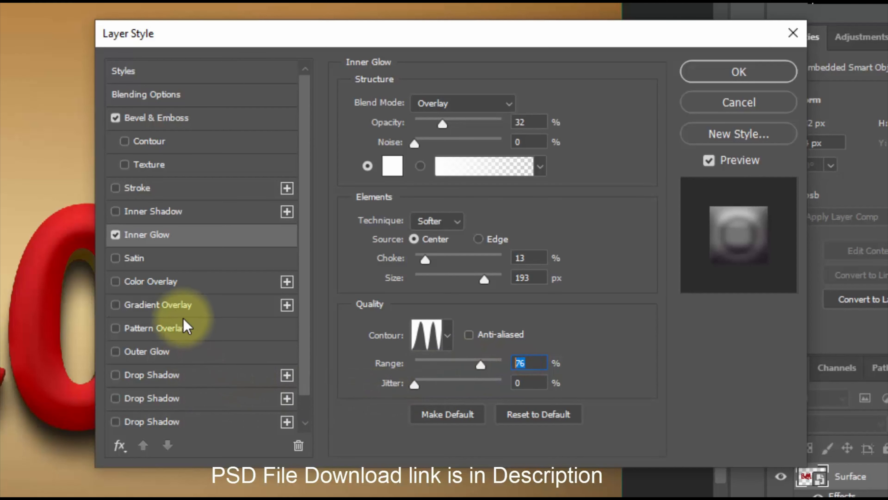
Step: Add a Color Overlay to the Surface layer in Normal mode with colour #f6791e at 100% opacity, and apply the layer style
click(181, 283)
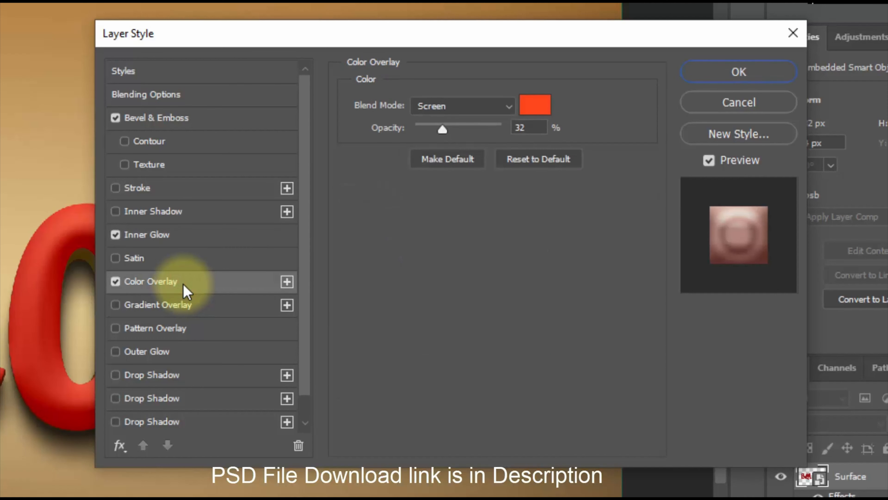
click(491, 111)
click(485, 123)
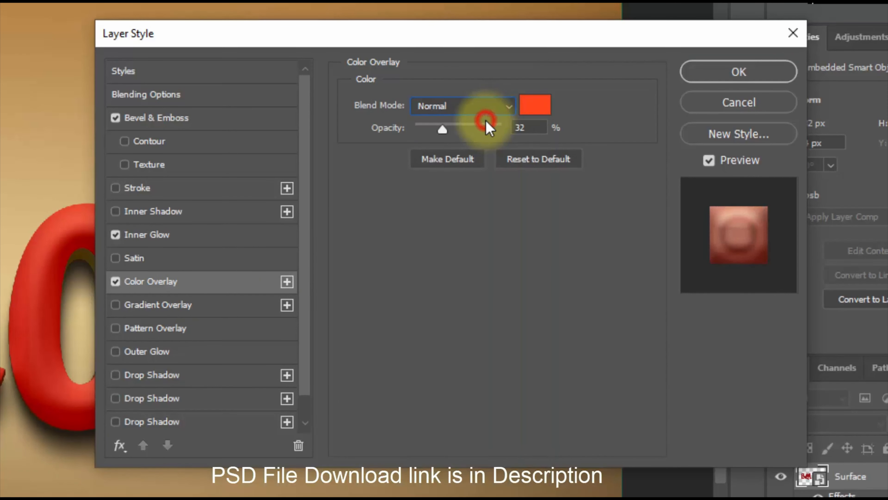
click(535, 112)
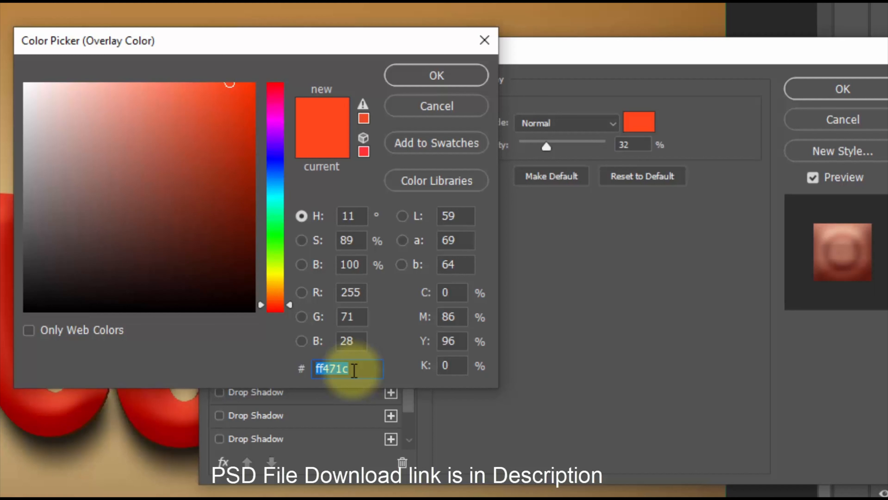
text(f6)
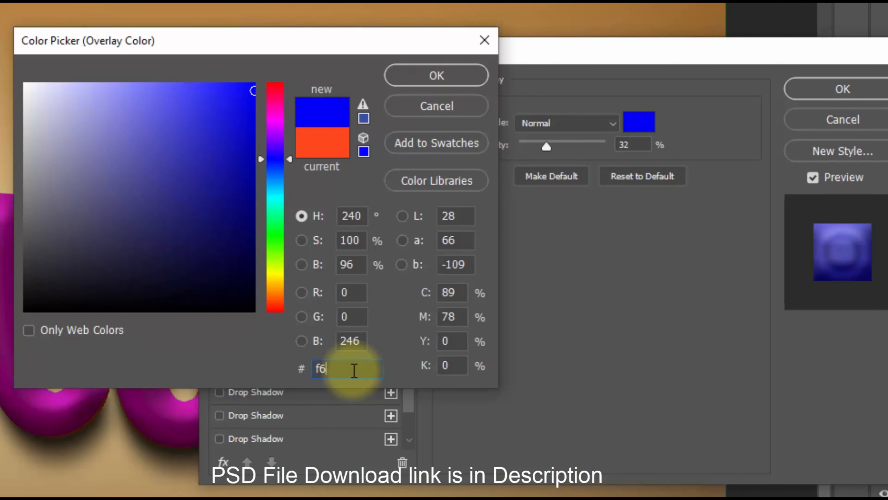
text(791e)
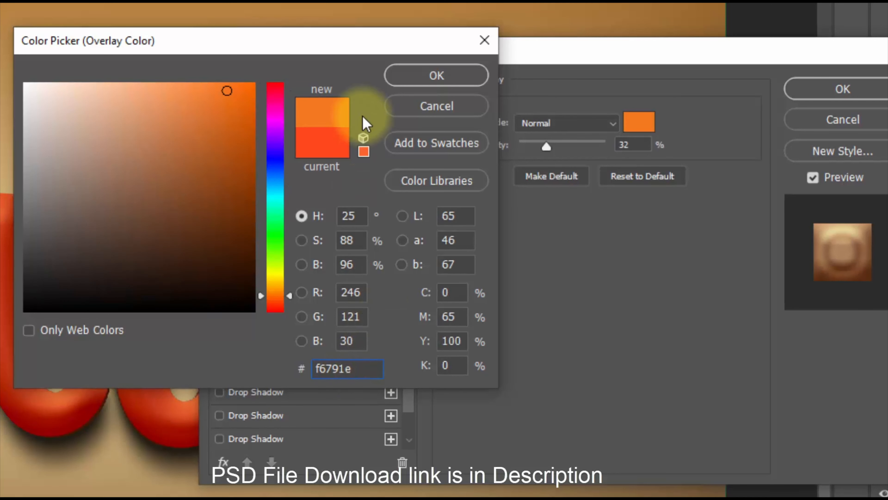
click(416, 84)
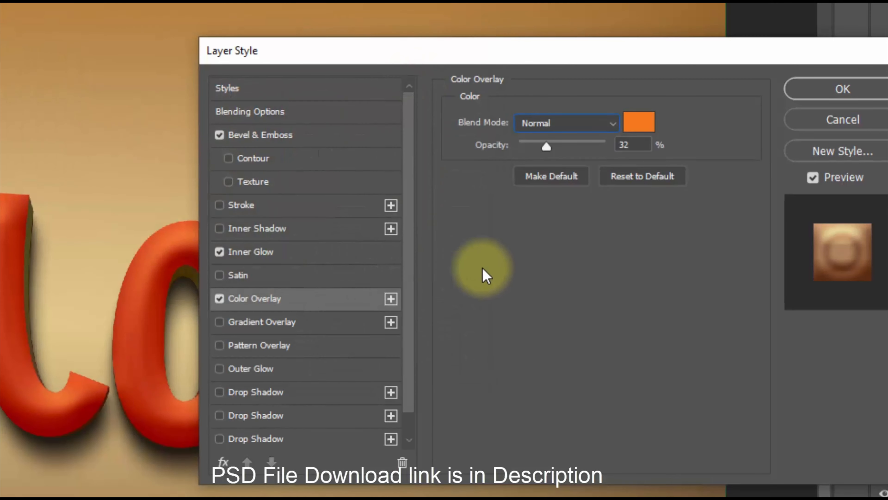
drag(537, 147, 615, 145)
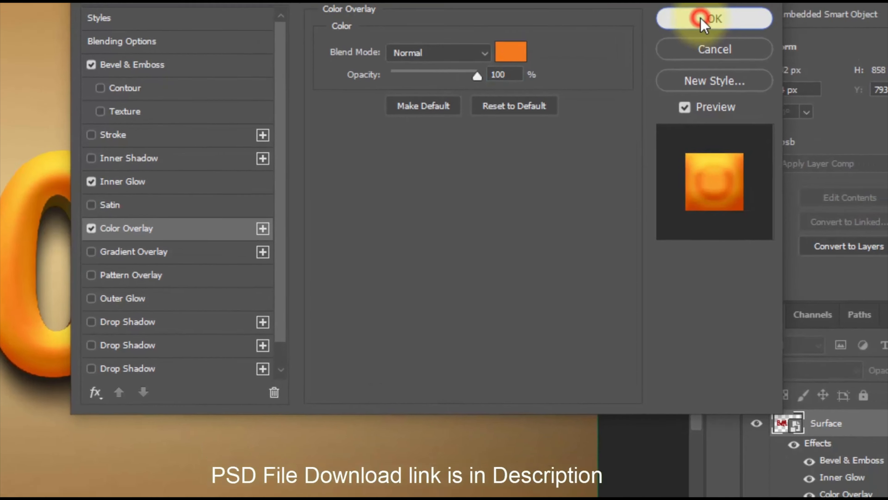
click(733, 85)
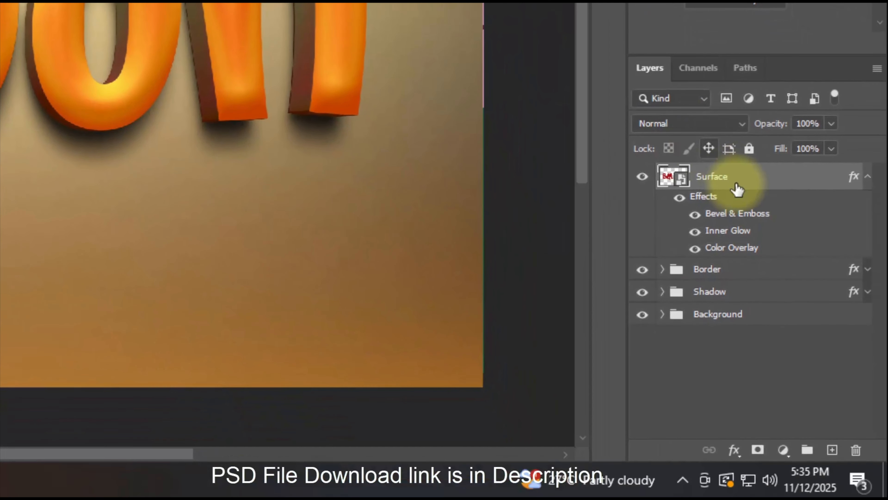
Step: Duplicate the Surface layer and set the copy's fill opacity to 0%
key(ctrl+shift+alt+t)
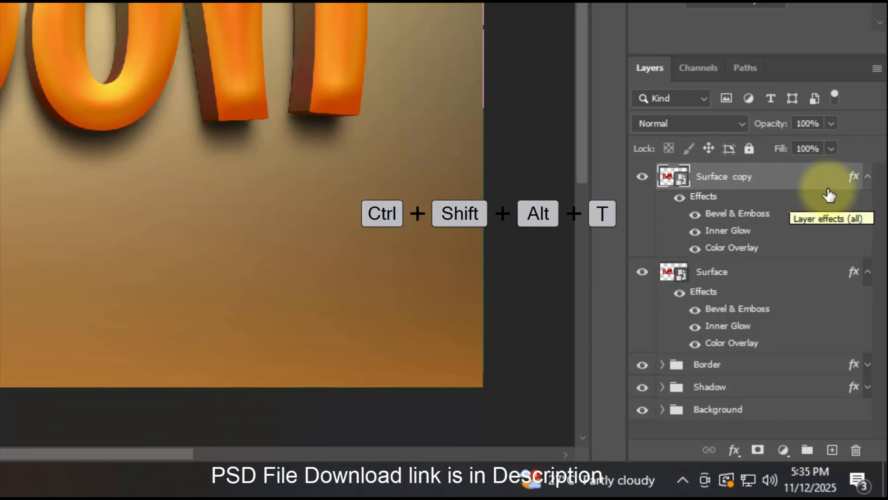
double_click(856, 178)
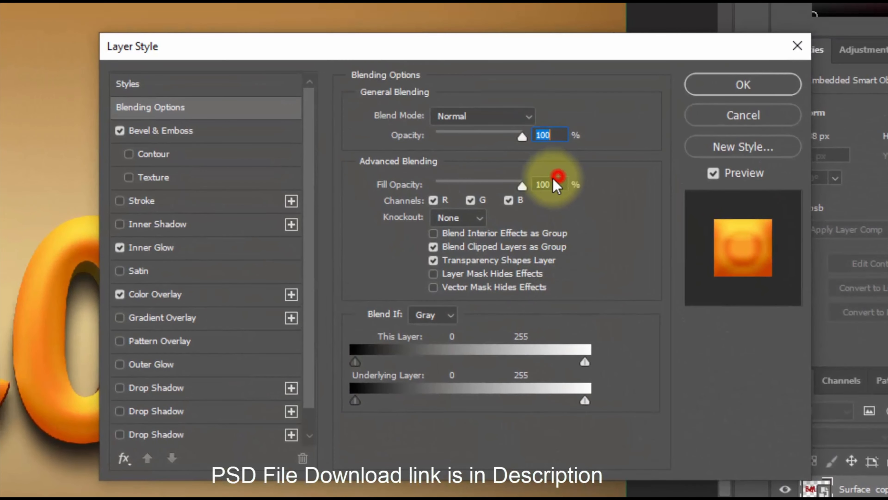
click(553, 182)
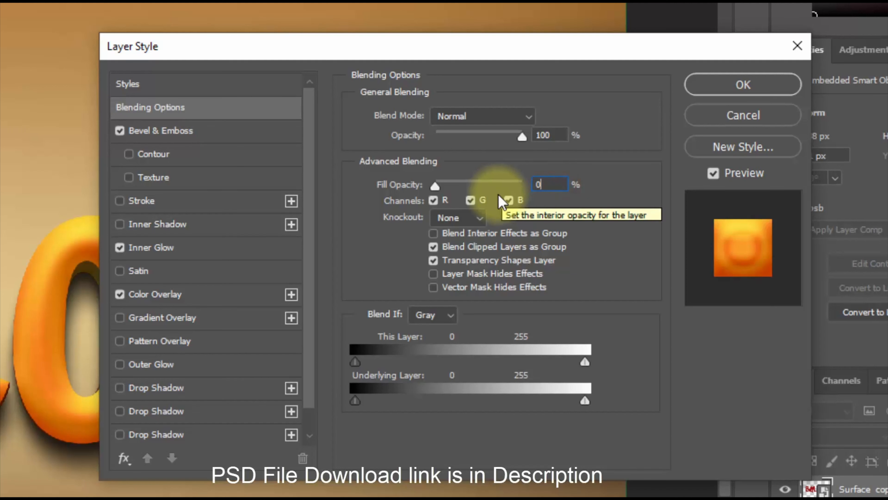
Step: Set the Surface copy's bevel to 1 px size and 0 px soften, with Color Dodge as the highlight mode
click(222, 136)
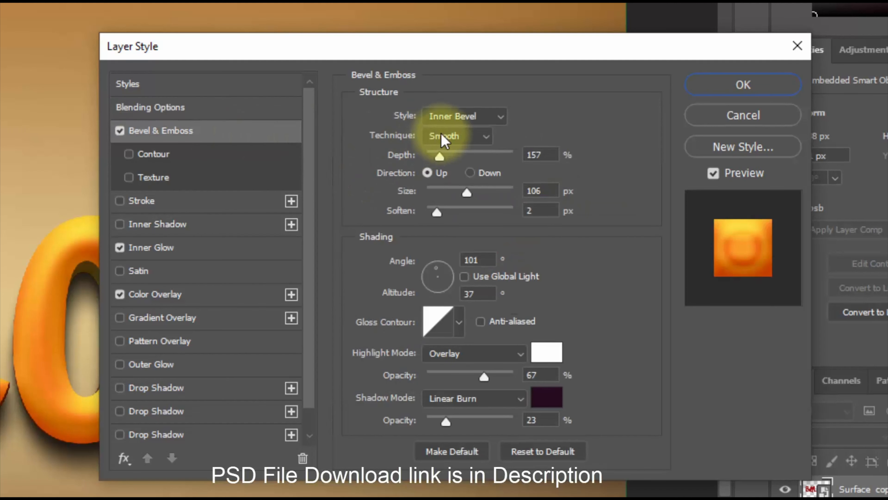
double_click(532, 189)
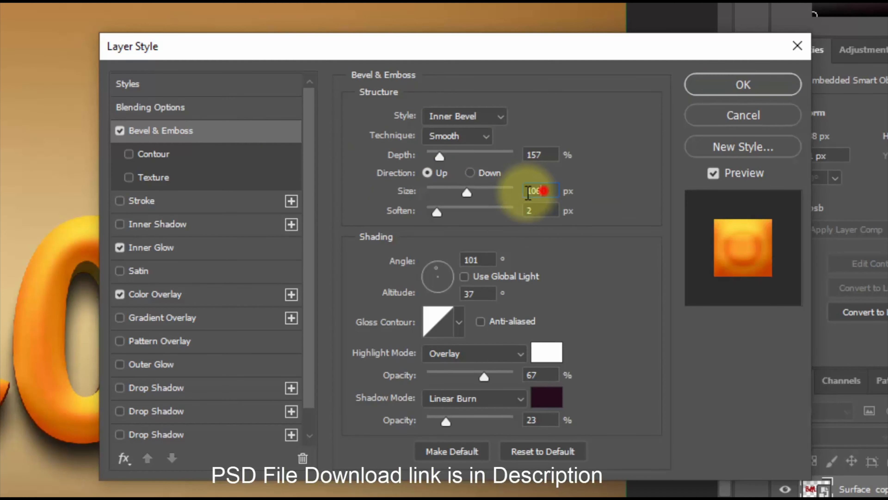
text(1)
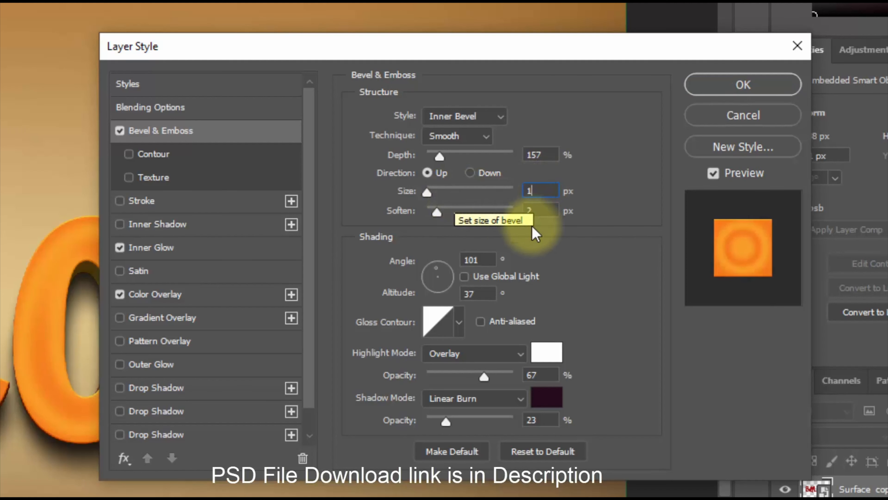
double_click(545, 211)
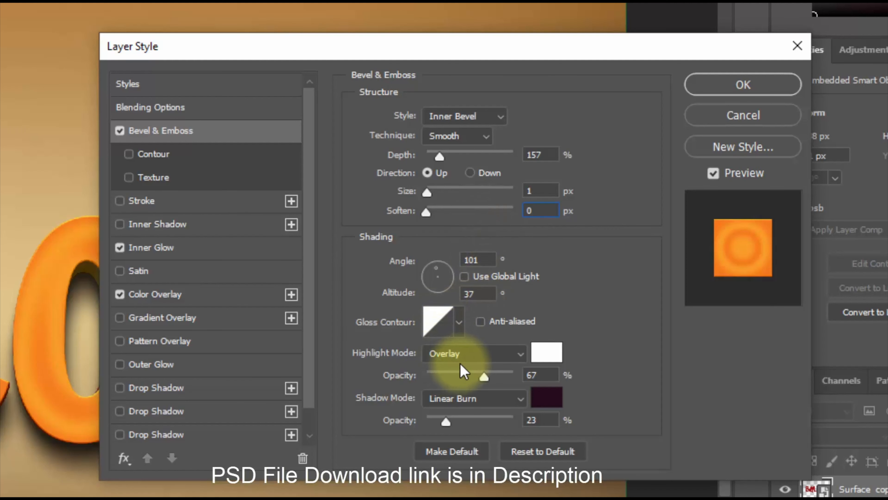
click(462, 354)
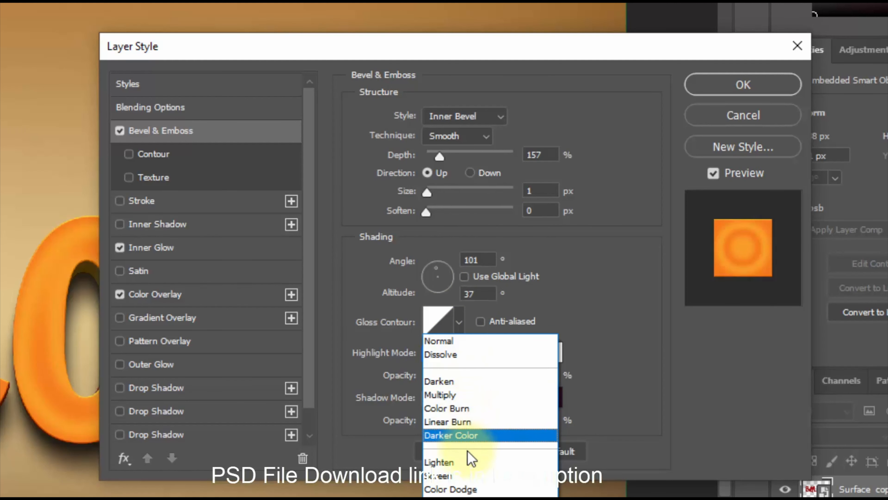
click(467, 489)
click(537, 374)
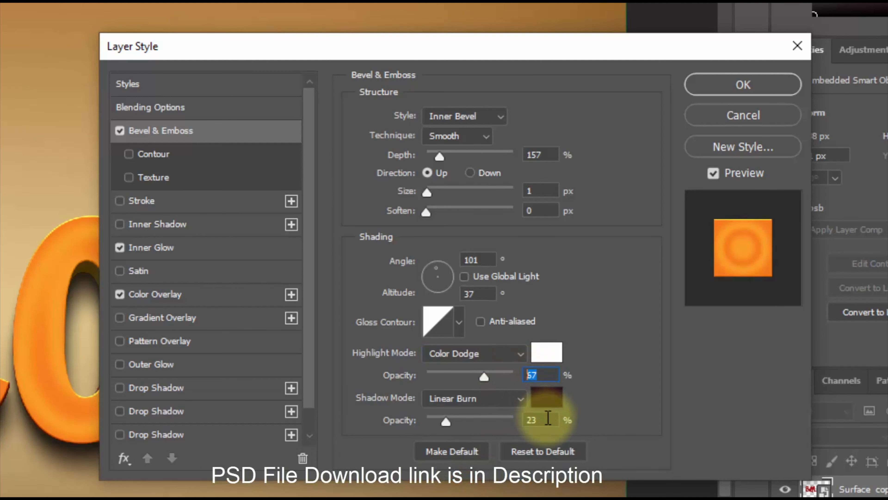
Step: Change the shadow colour of the Surface copy's bevel to #5b2701, keeping the opacity at 23%
click(545, 399)
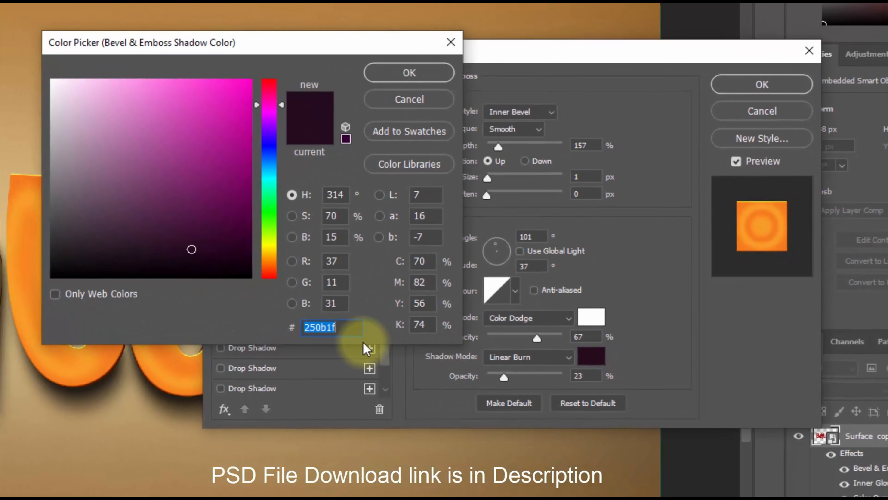
text(5b)
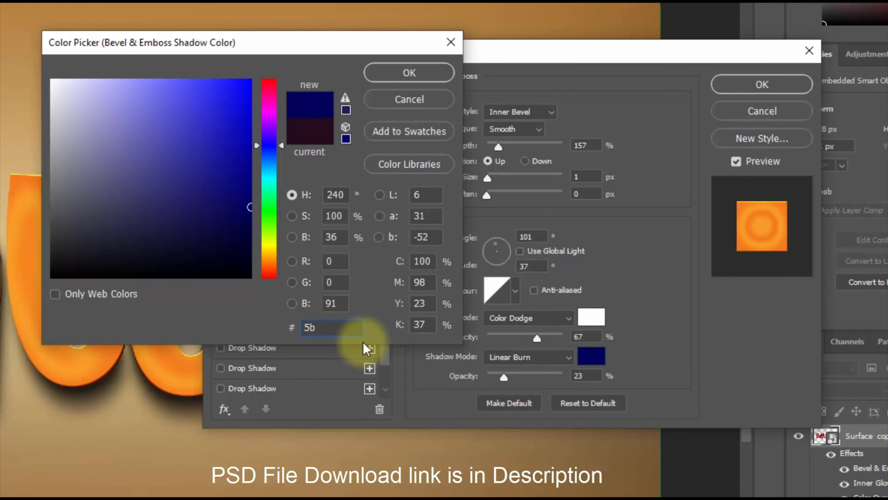
text(2701)
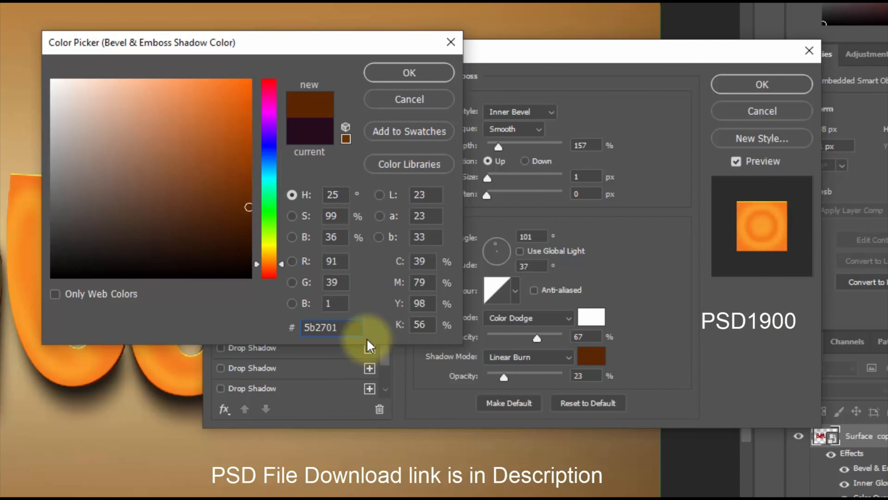
click(402, 72)
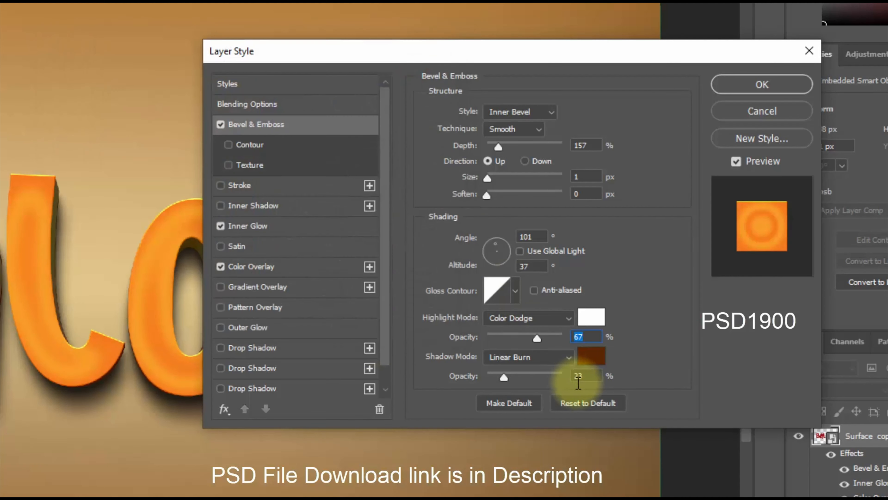
double_click(591, 375)
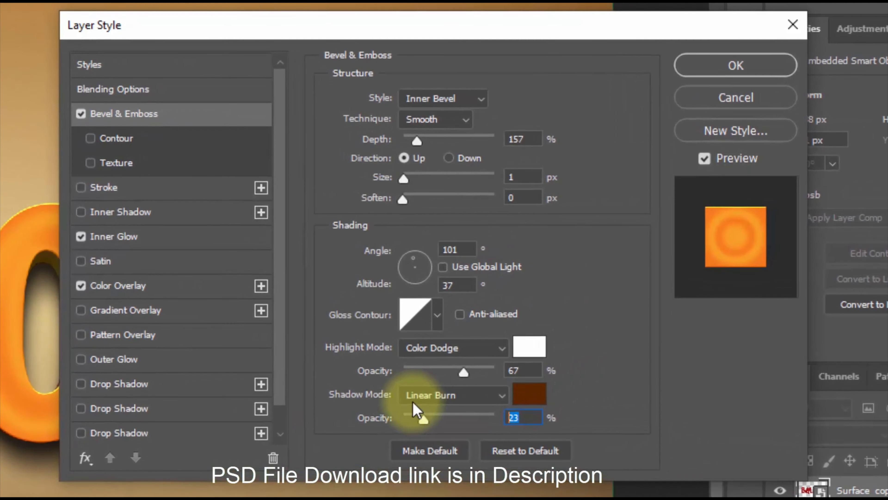
Step: Turn off Inner Glow and Color Overlay on the Surface copy, apply the style and collapse its effects list
click(81, 236)
click(85, 293)
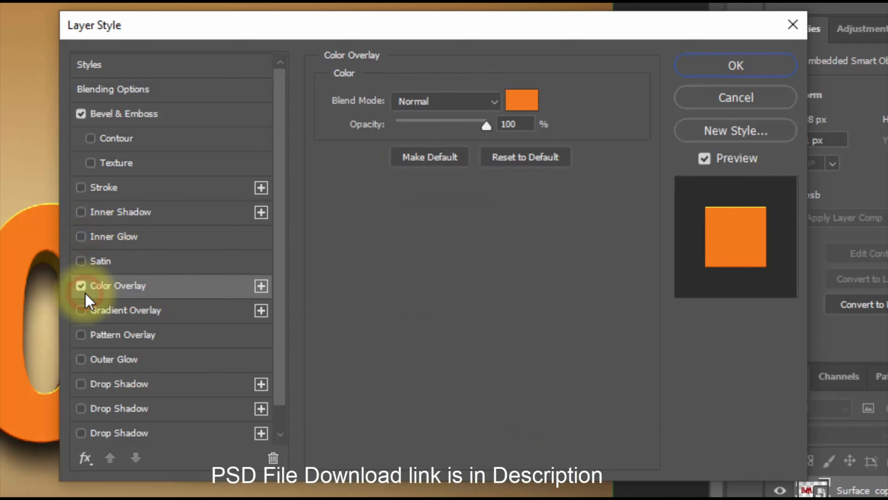
click(81, 285)
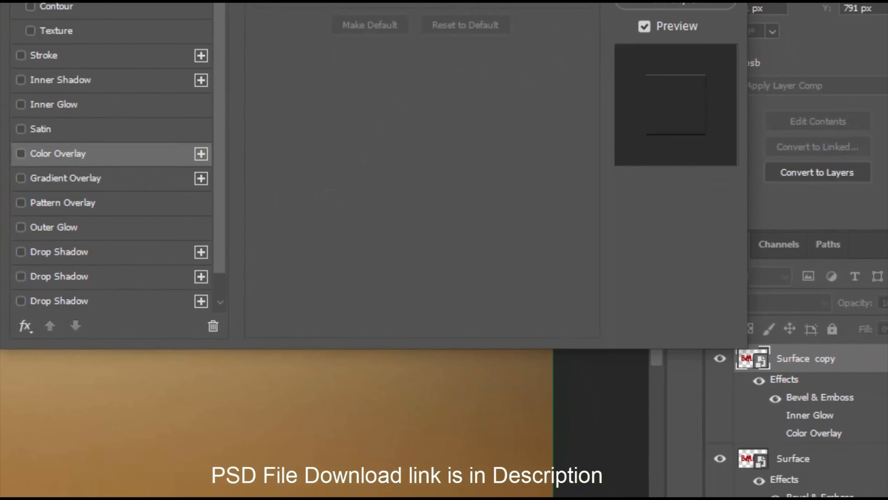
click(755, 63)
click(866, 160)
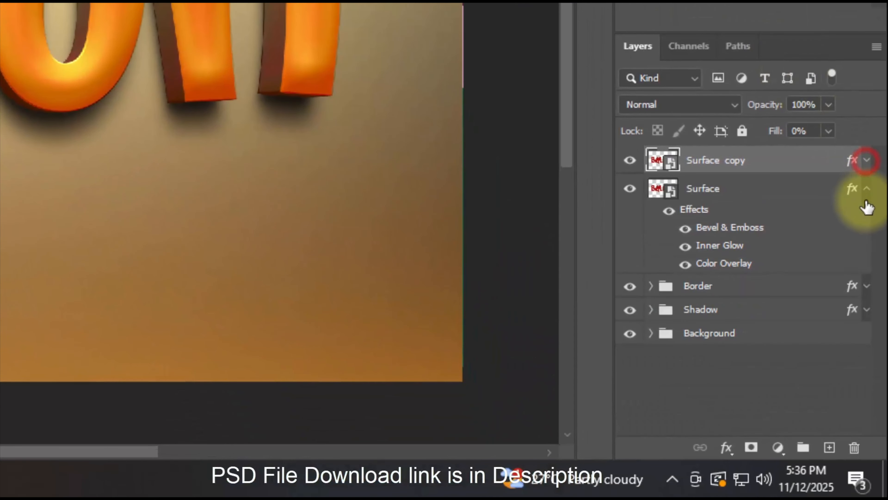
Step: Collapse the Surface layer's effects list and rename the Surface copy layer as TOP
click(867, 190)
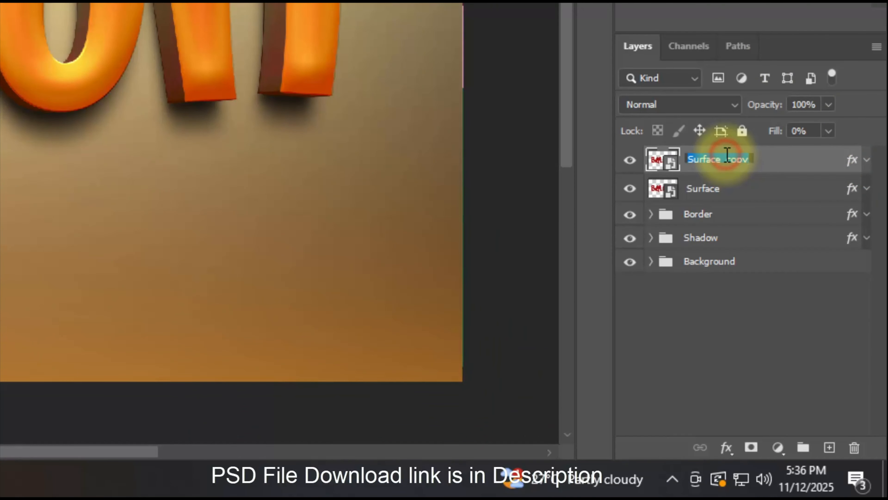
text(TOP)
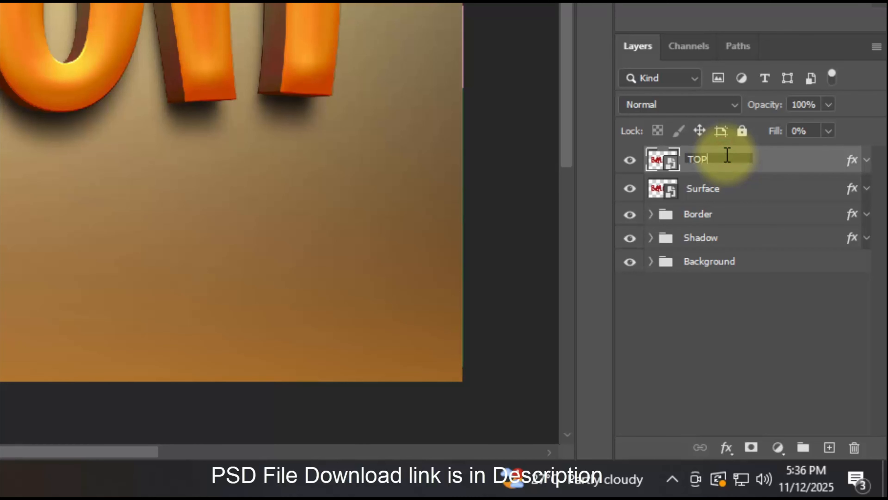
key(Return)
Step: Duplicate the TOP layer twice while repeating the last transformation on each copy
key(ctrl+shift+alt+t)
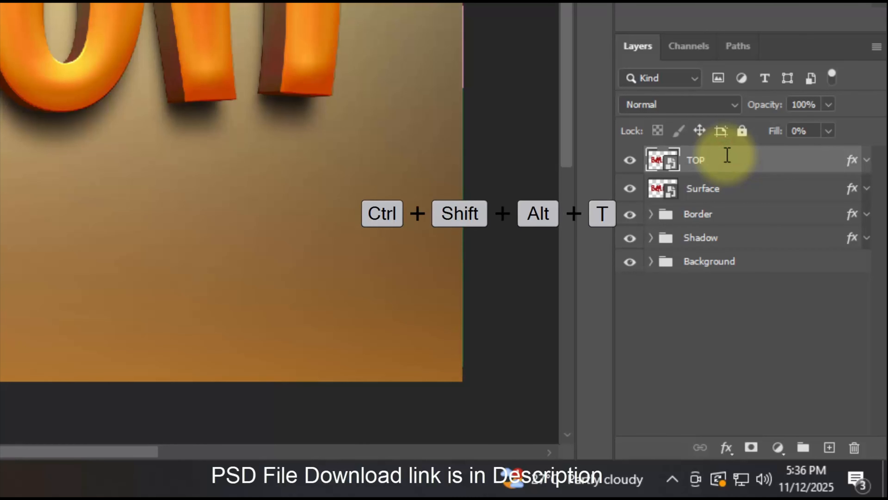
key(ctrl+shift+alt+t)
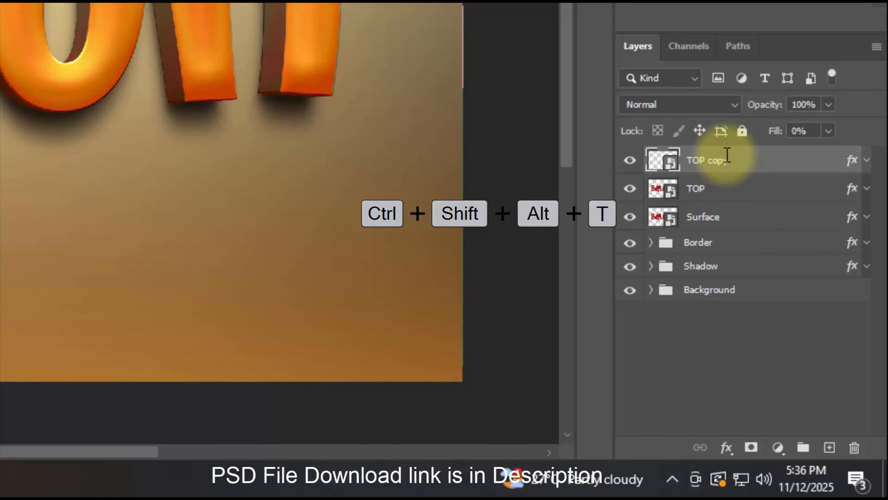
key(ctrl+shift+alt+t)
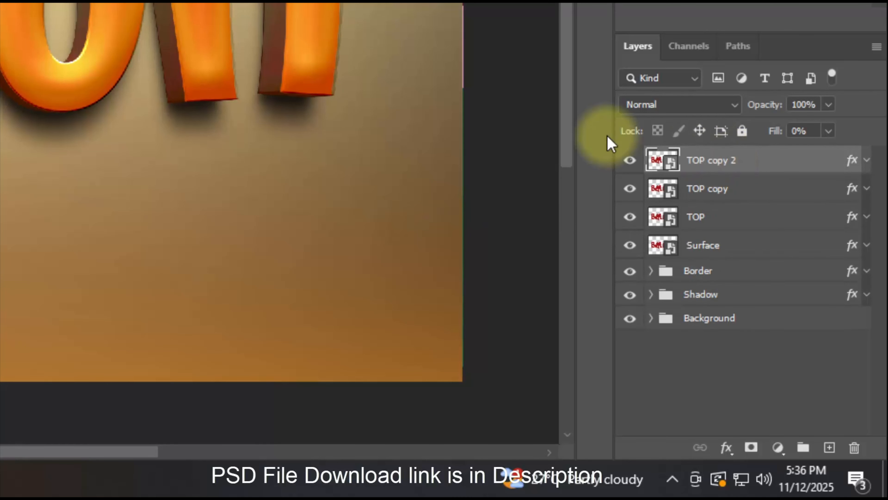
Step: Rename the uppermost TOP copy layer as "Change your text from here"
double_click(717, 167)
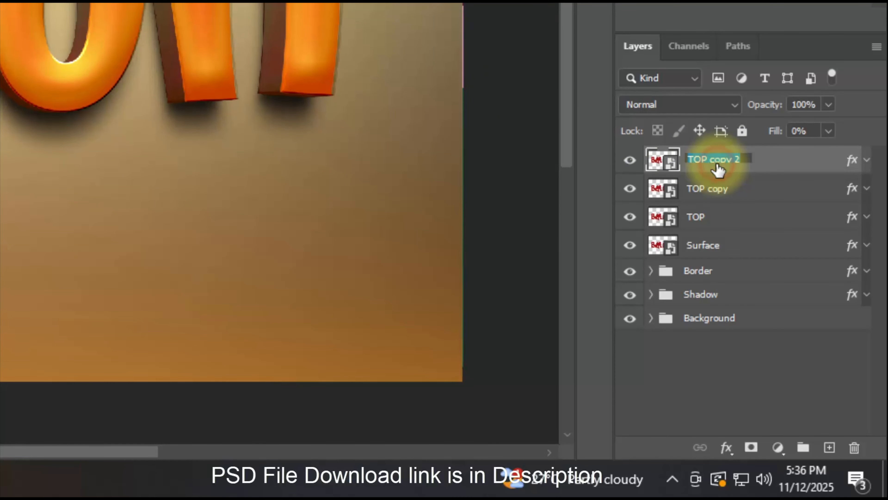
text(Change your text)
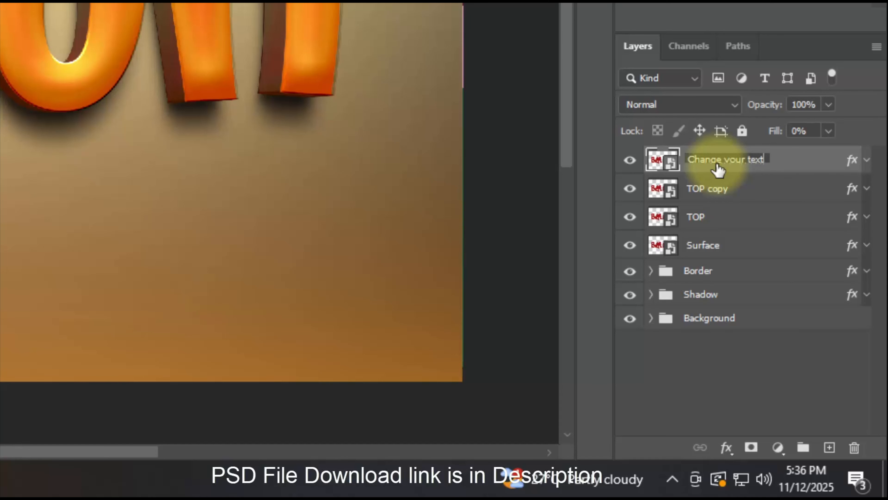
text(from here)
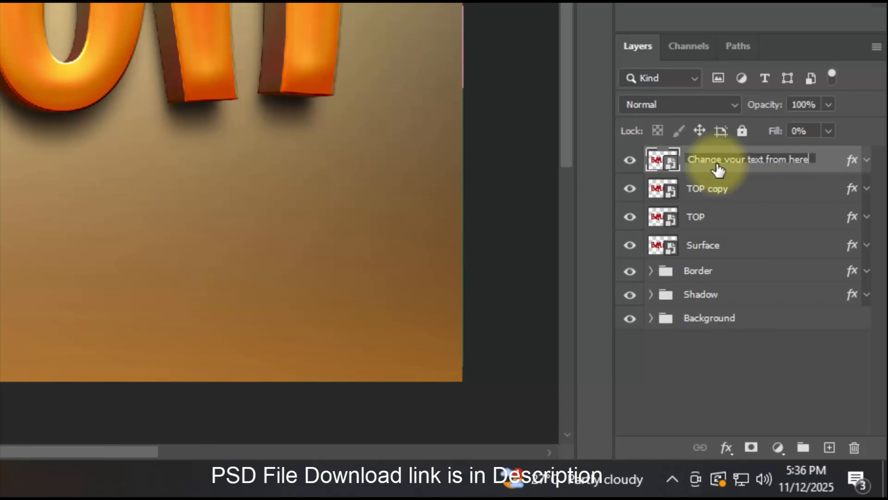
key(Return)
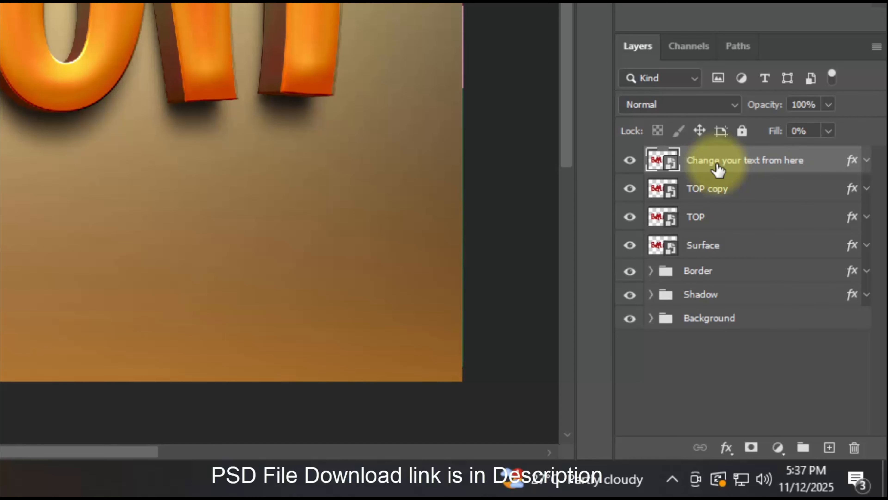
Step: Group the TOP copy, TOP and Surface layers and name the group Surface
click(698, 185)
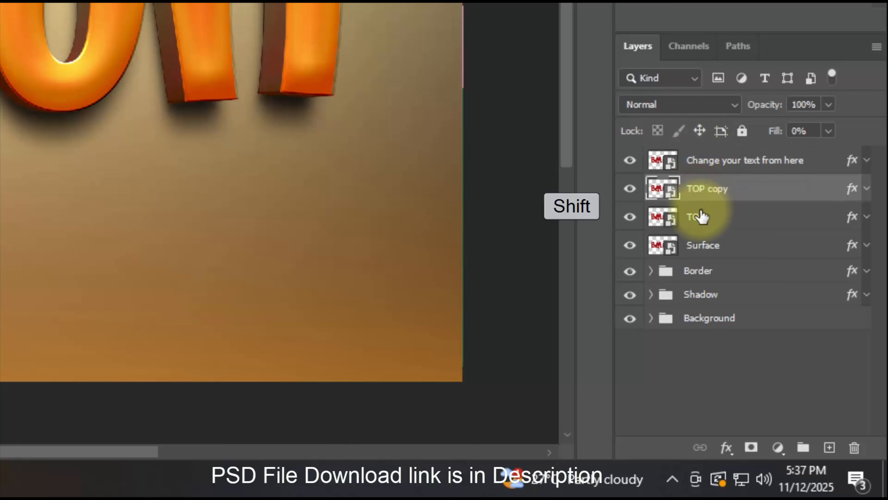
shift+click(703, 246)
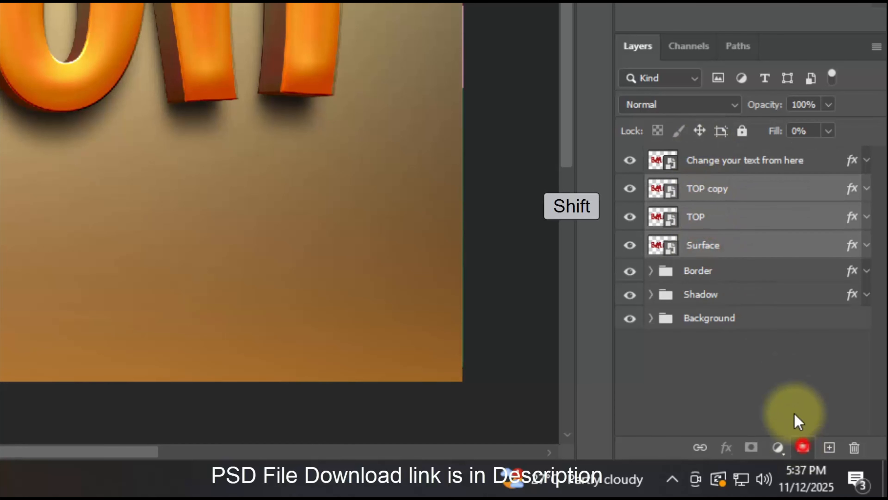
click(802, 447)
double_click(698, 186)
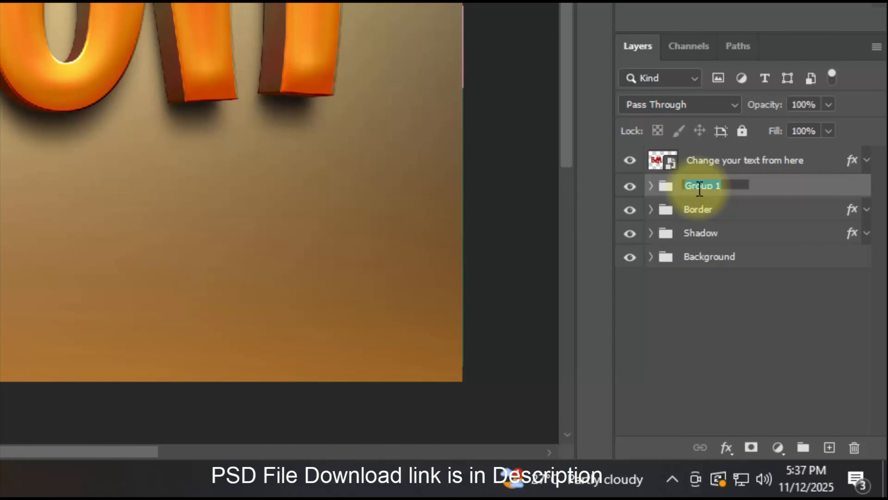
text(Surface)
key(Return)
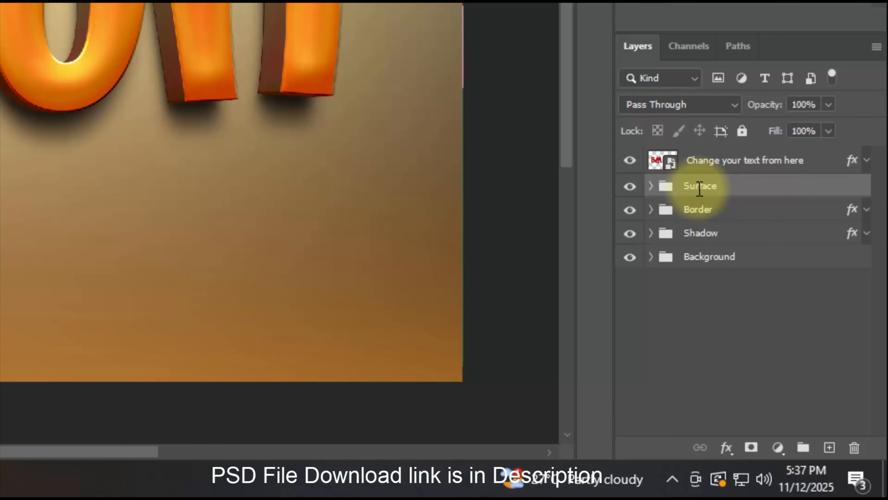
Step: Hide the "Change your text from here" layer and clear its layer style
click(629, 160)
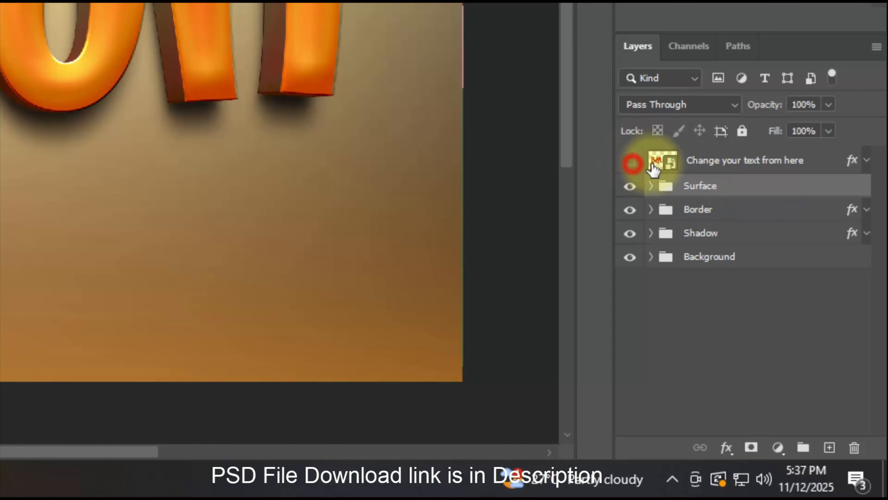
right_click(731, 166)
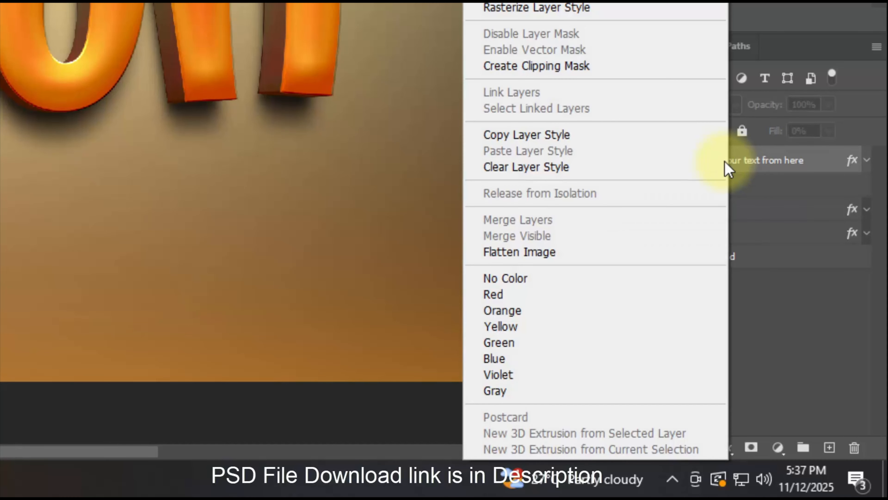
click(723, 166)
click(639, 167)
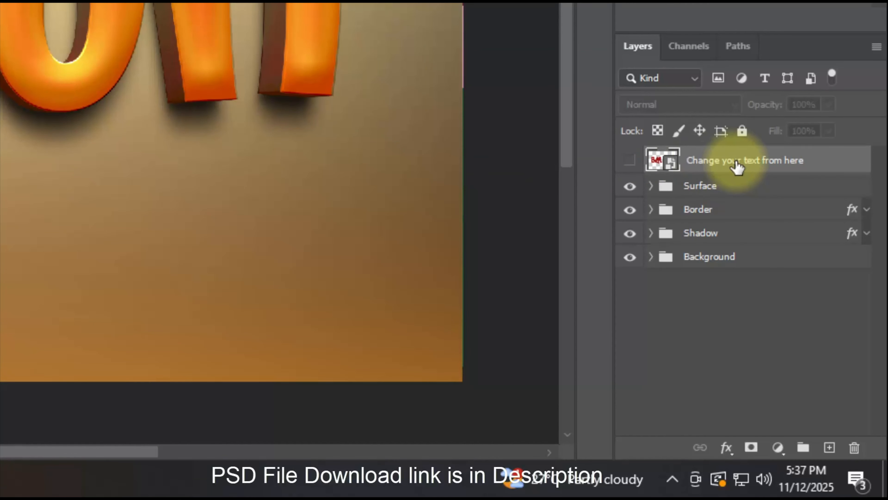
Step: Add a Hue/Saturation adjustment layer above all layers and set its master hue to -2
click(778, 448)
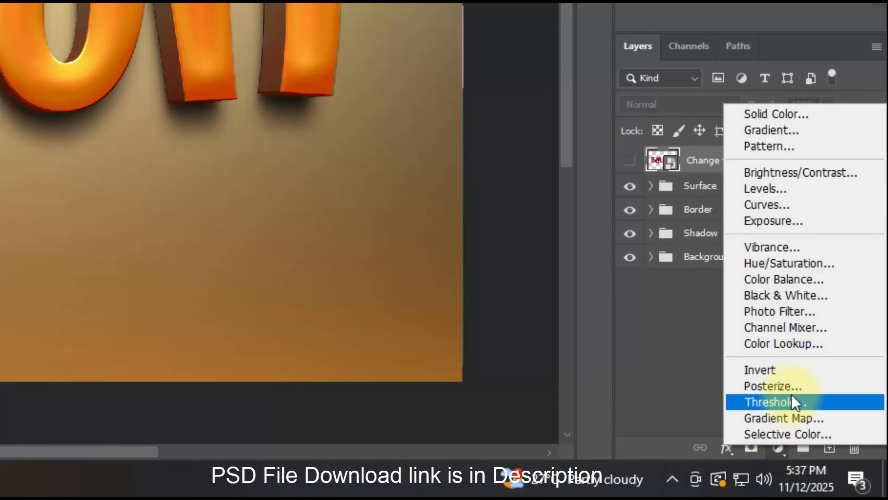
click(789, 262)
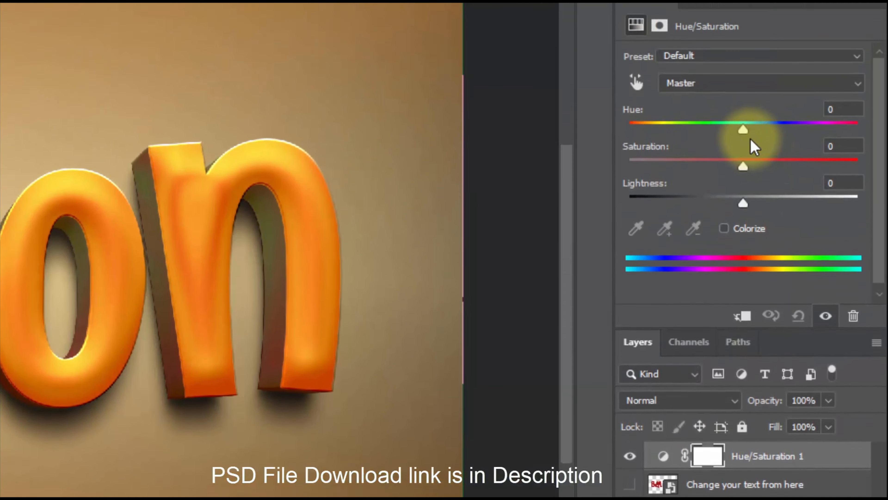
drag(742, 120, 741, 120)
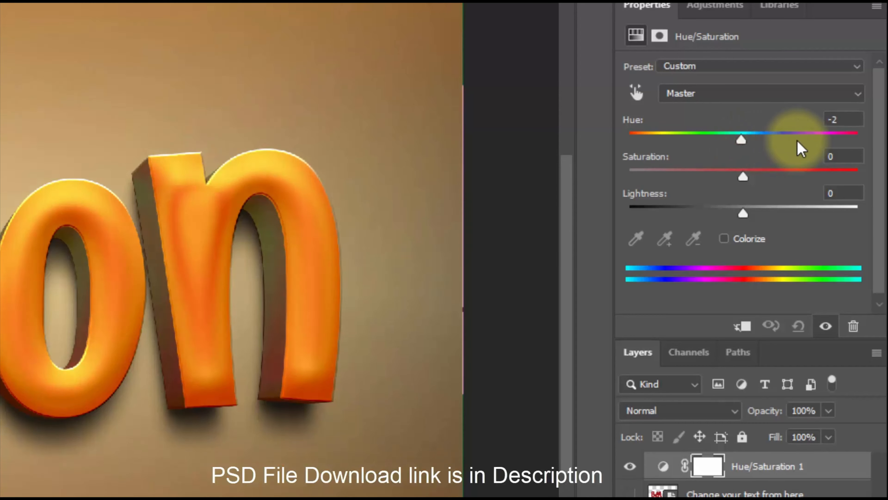